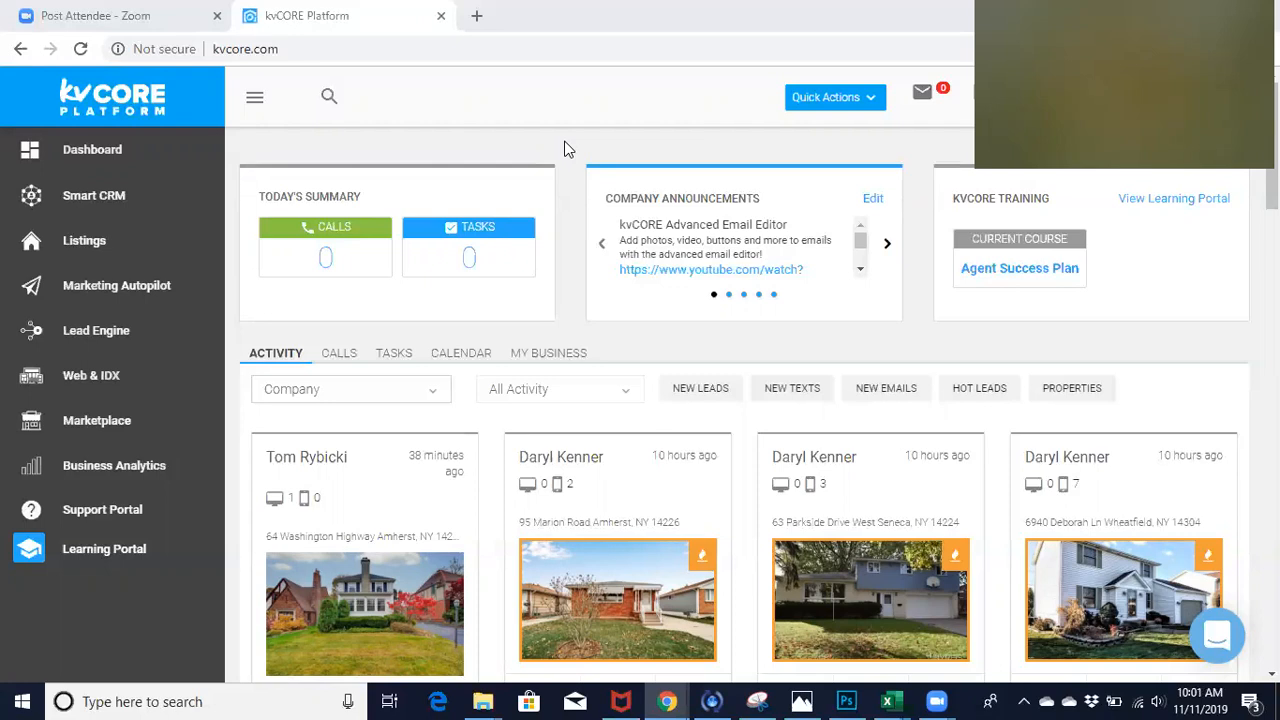
# - Open the templates of the Smart Campaigns section in Marketing Autopilot
pyautogui.click(157, 287)
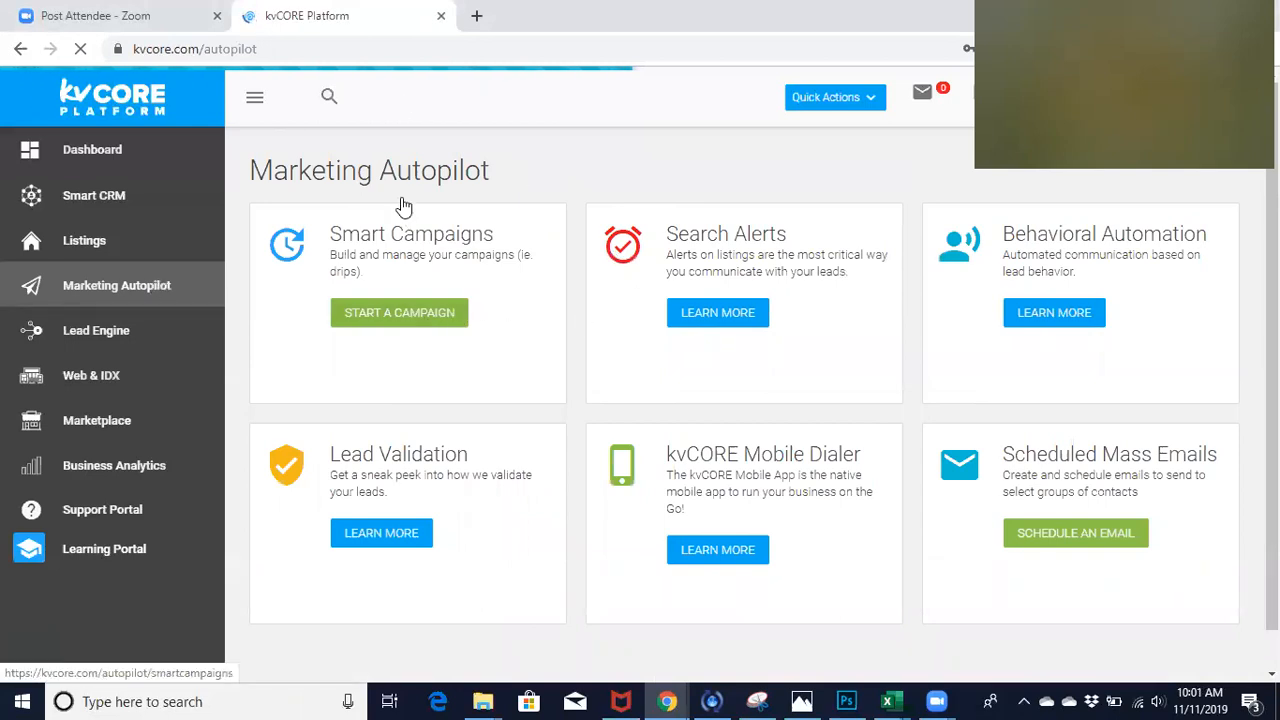
pyautogui.click(434, 324)
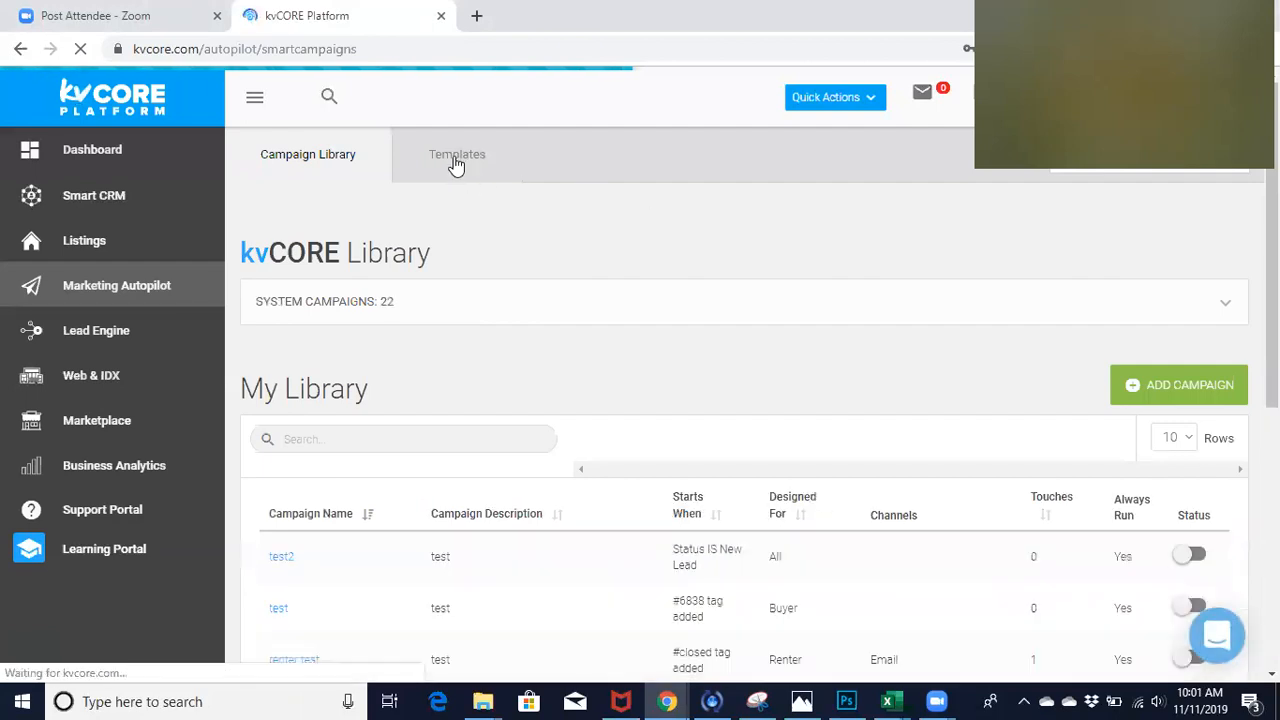
pyautogui.click(456, 160)
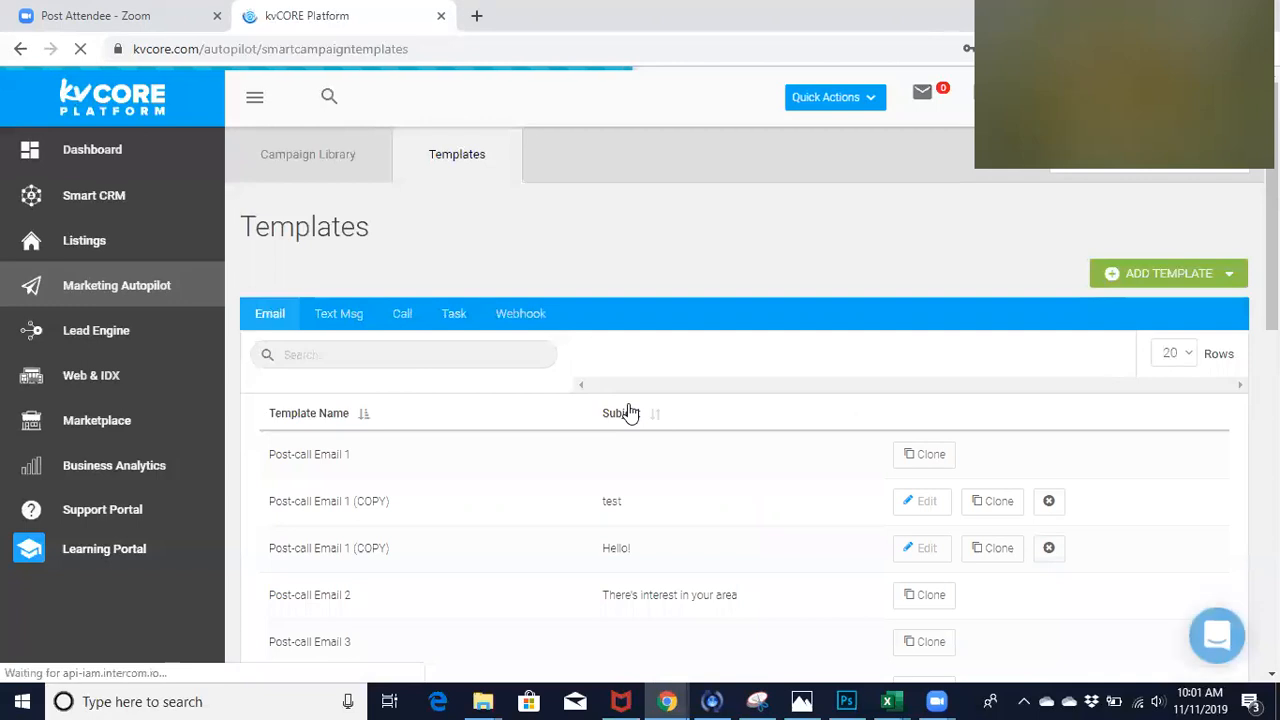
# - Search the email templates for "holiday"
pyautogui.scroll(-10, 628, 410)
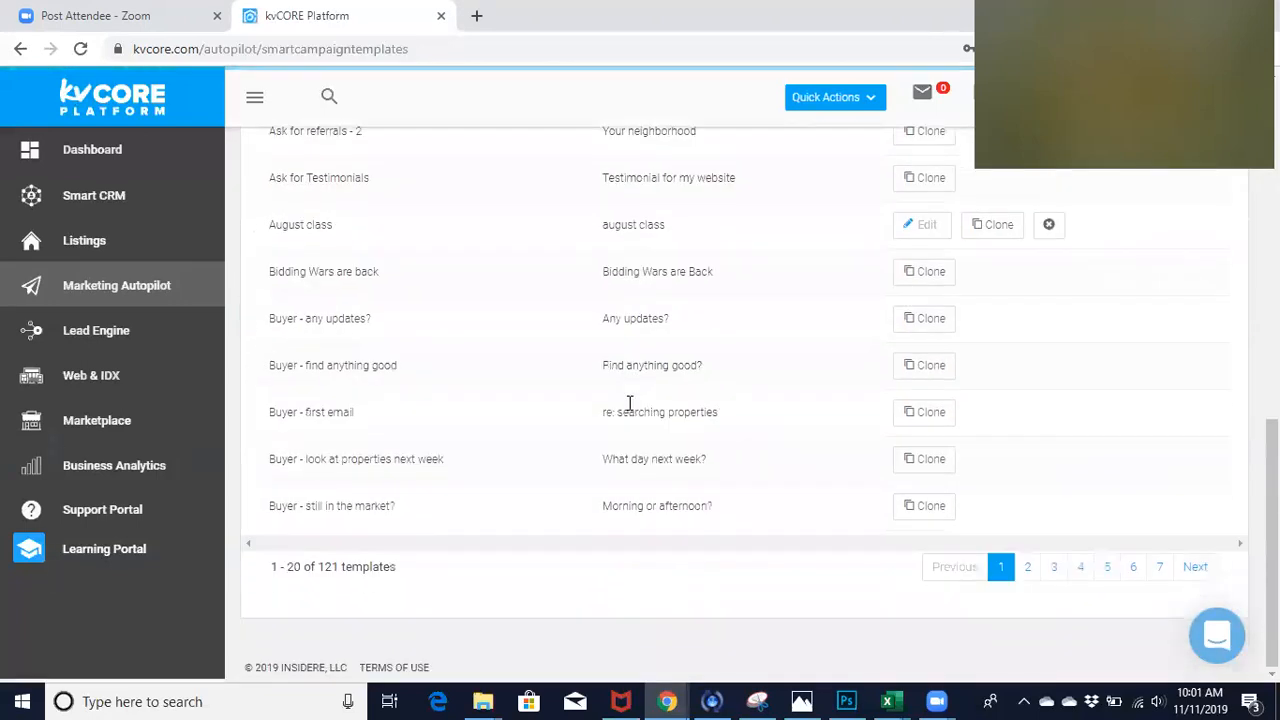
pyautogui.scroll(10, 629, 403)
pyautogui.click(344, 220)
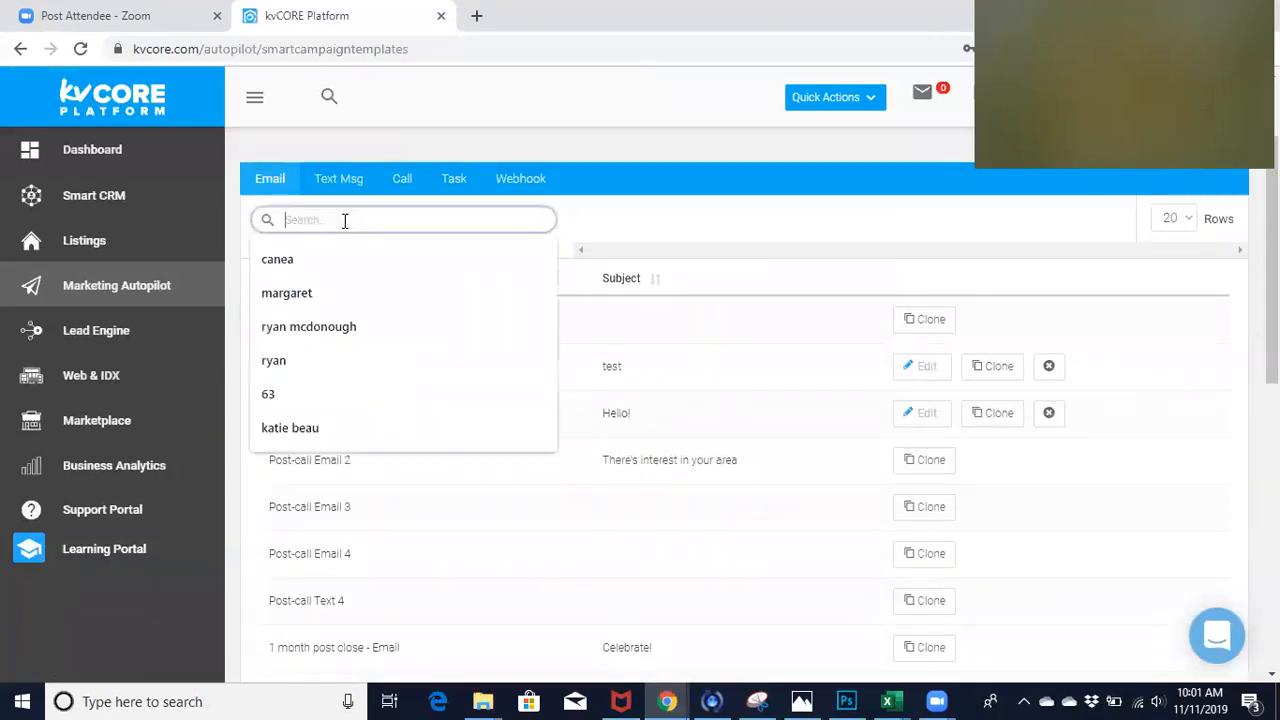
pyautogui.write('holiday')
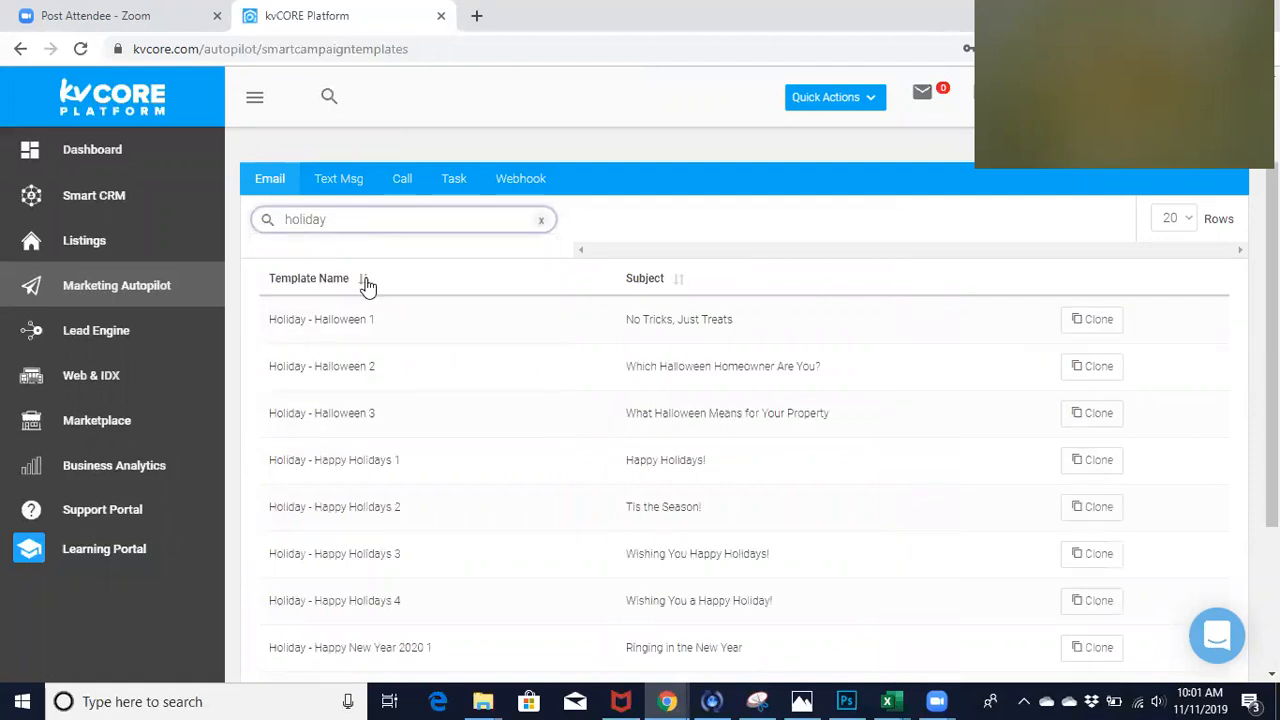
# - Review the names and subjects of all the holiday email templates in the filtered list
pyautogui.scroll(-2, 431, 454)
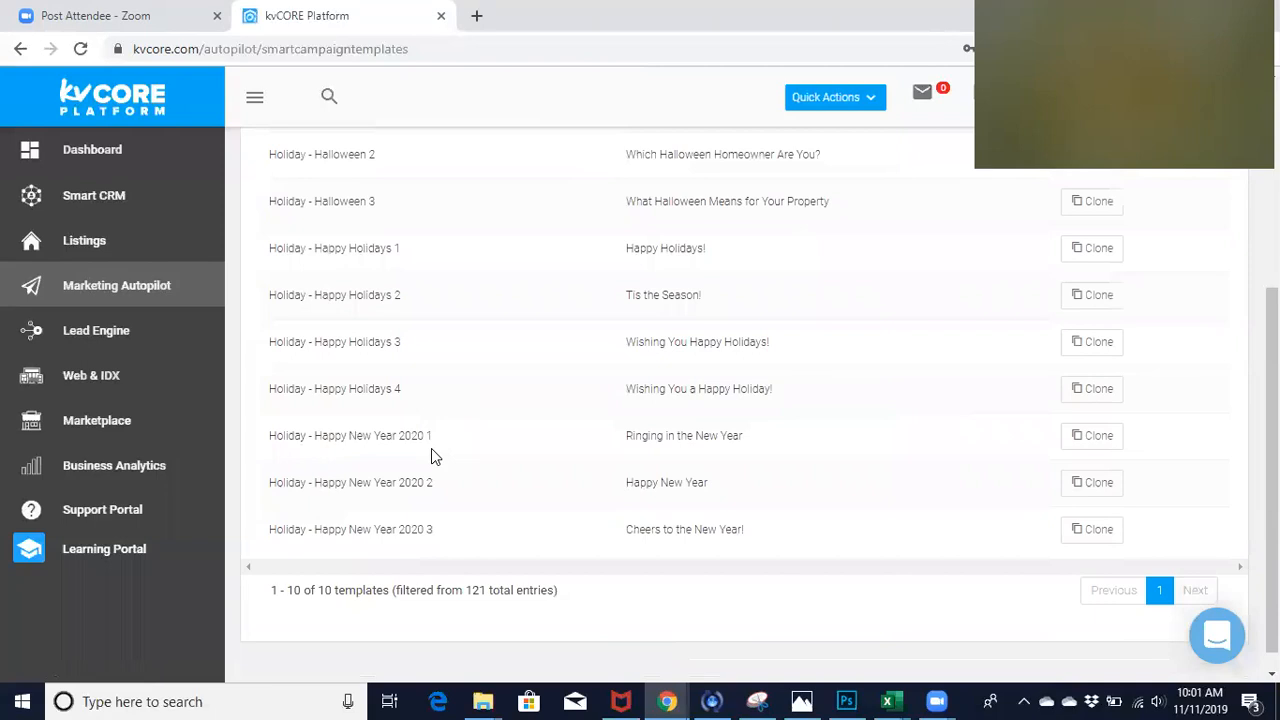
pyautogui.scroll(3, 431, 448)
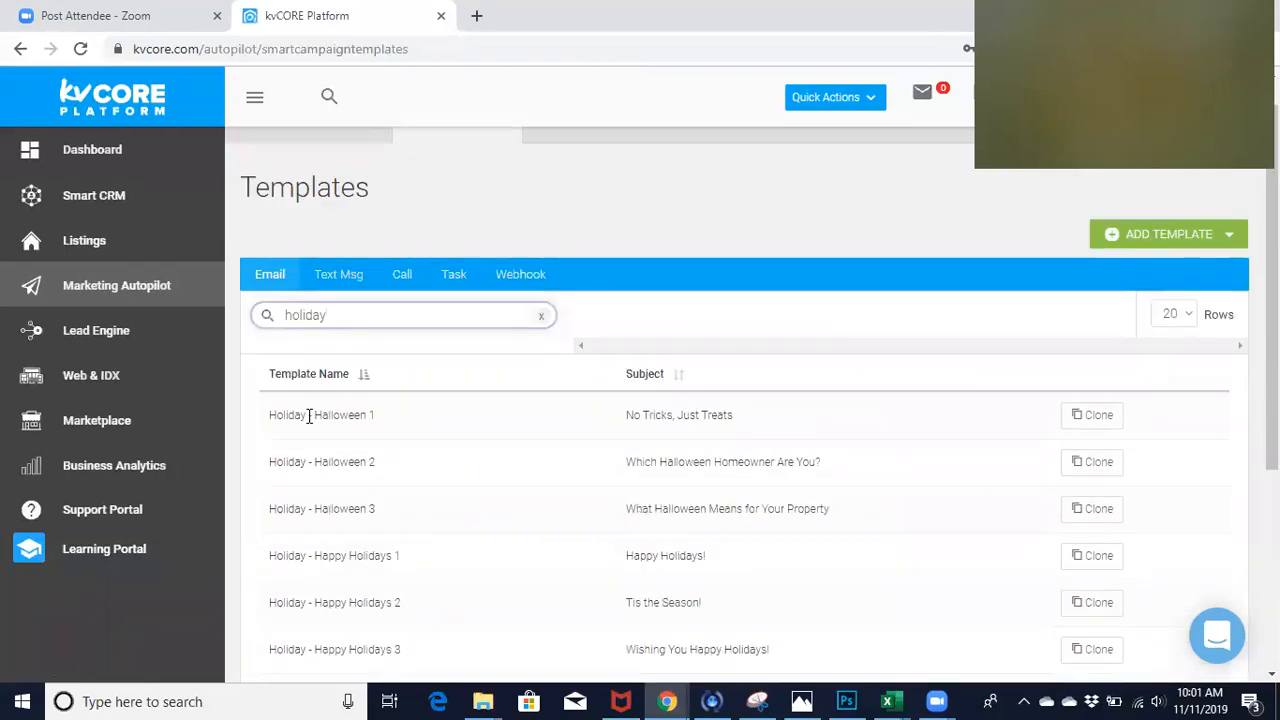
pyautogui.scroll(-1, 399, 553)
pyautogui.scroll(-1, 399, 558)
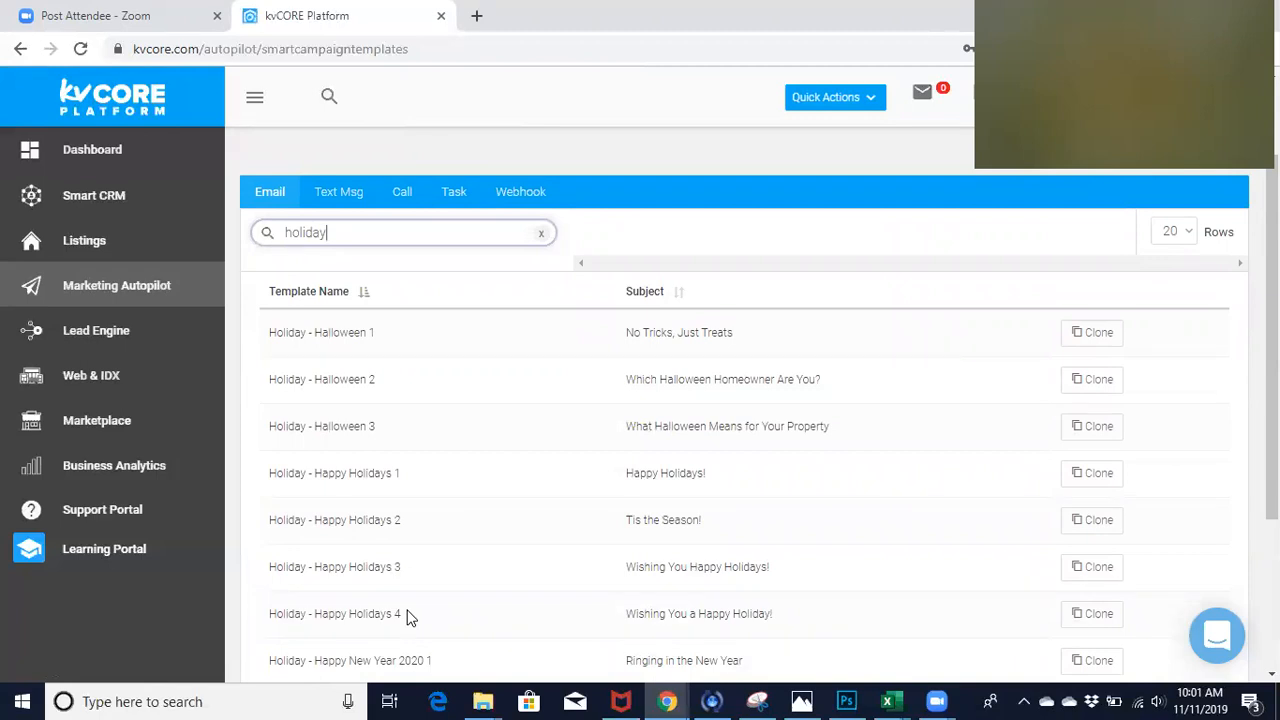
pyautogui.scroll(-2, 407, 617)
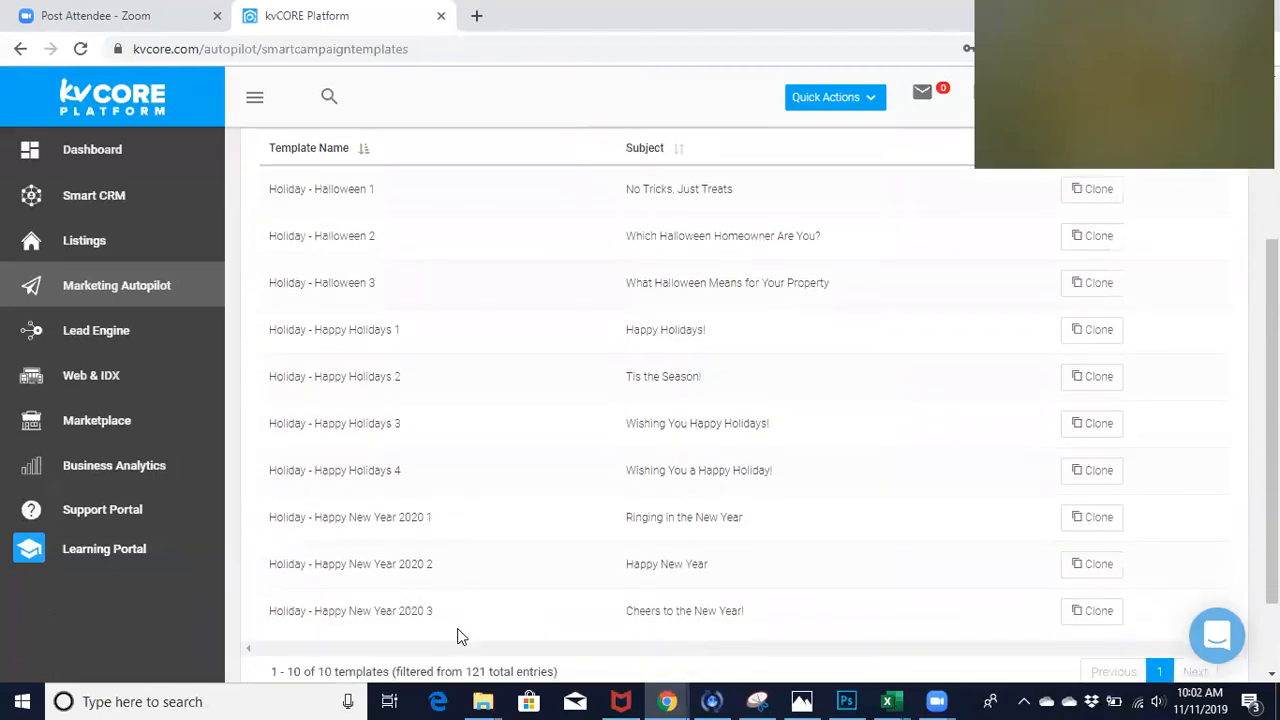
pyautogui.scroll(1, 460, 450)
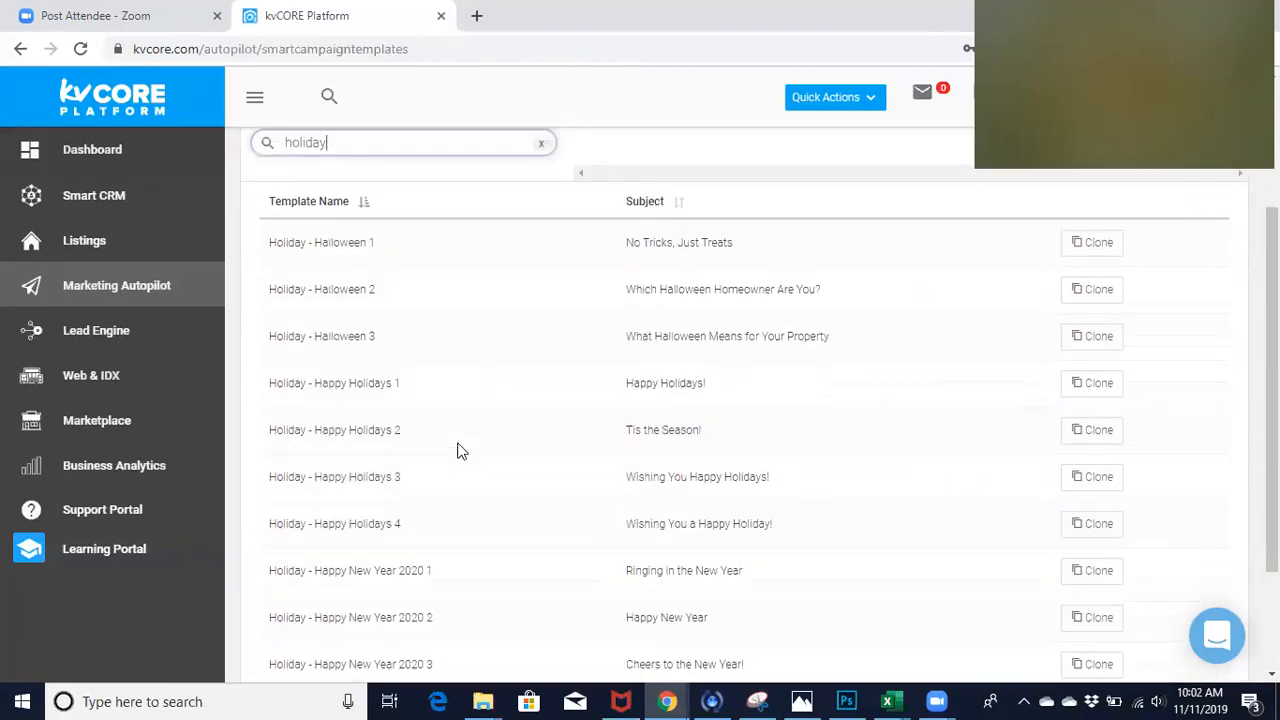
pyautogui.scroll(1, 460, 450)
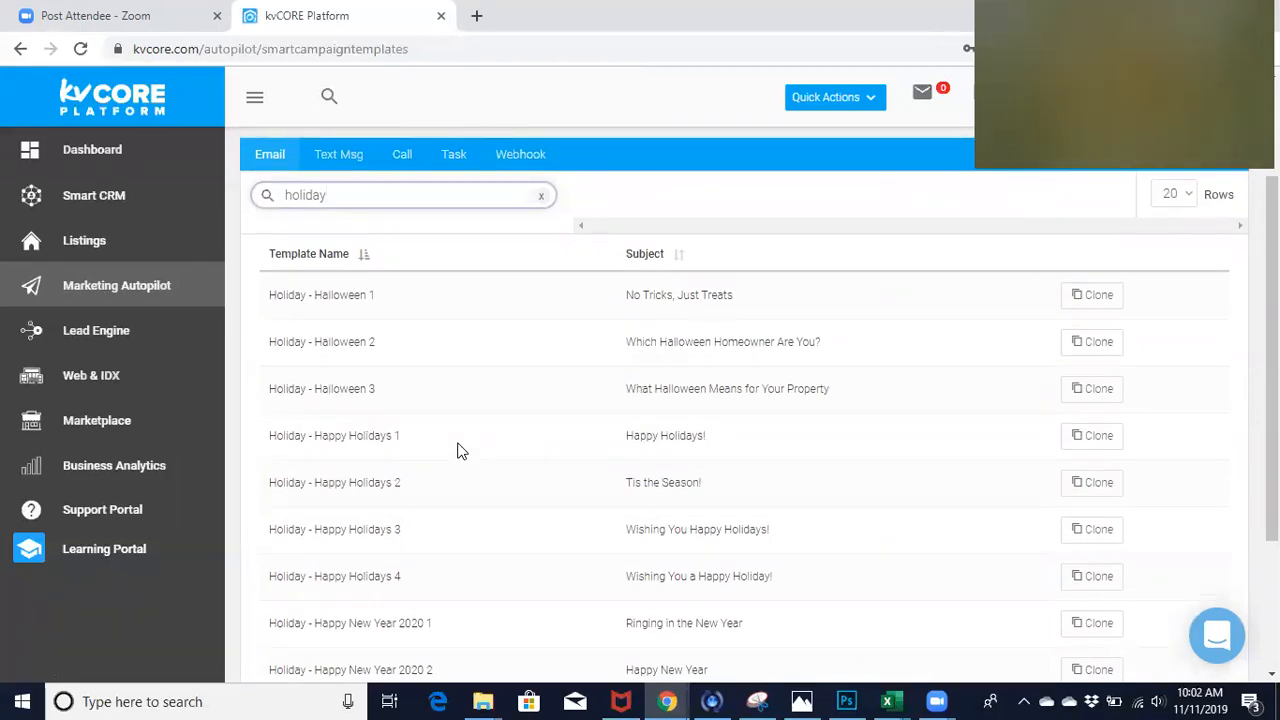
# - Open a clone of the "Holiday - Happy Holidays 1" template and review its name, scope, subject, image, message and website button
pyautogui.click(1088, 436)
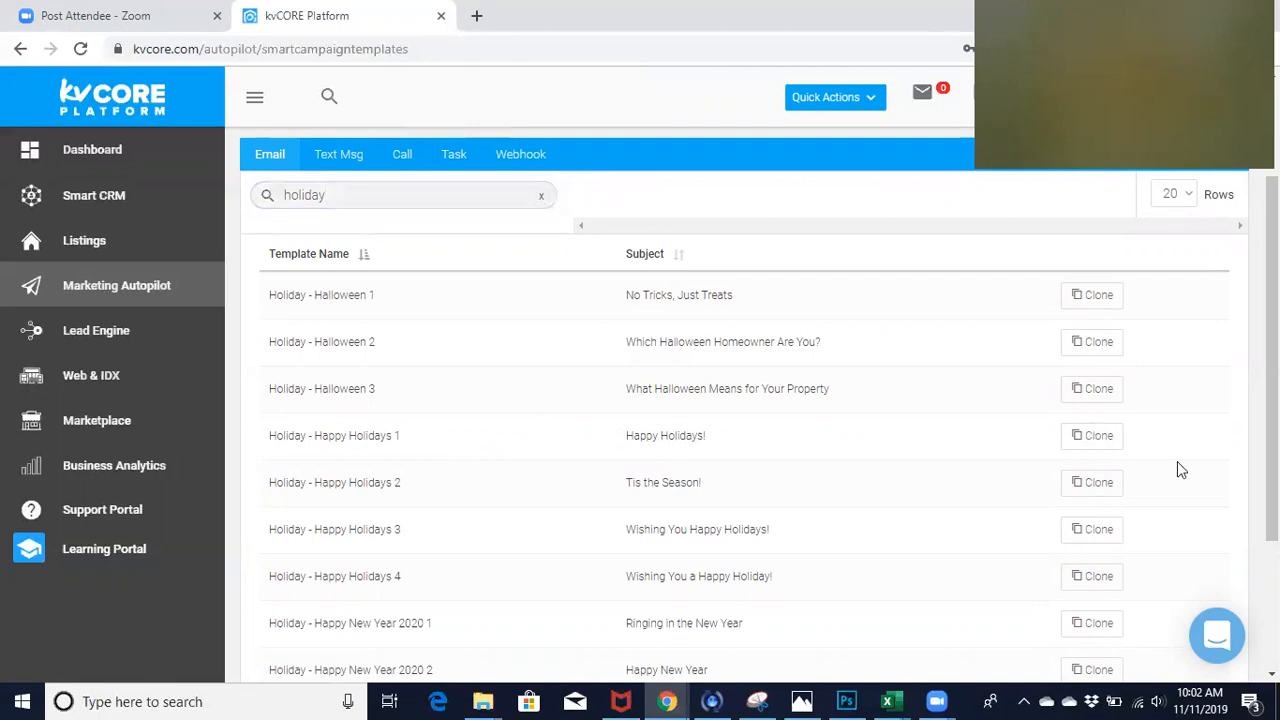
pyautogui.click(1088, 436)
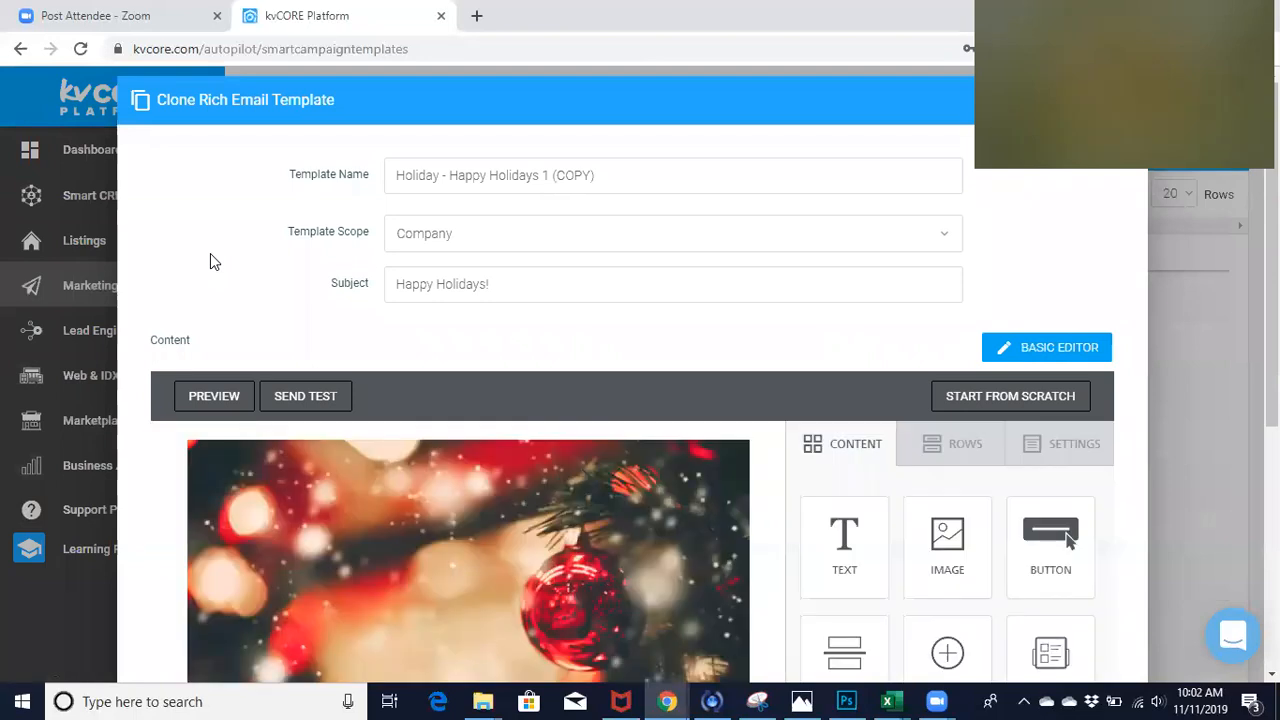
pyautogui.scroll(-2, 210, 262)
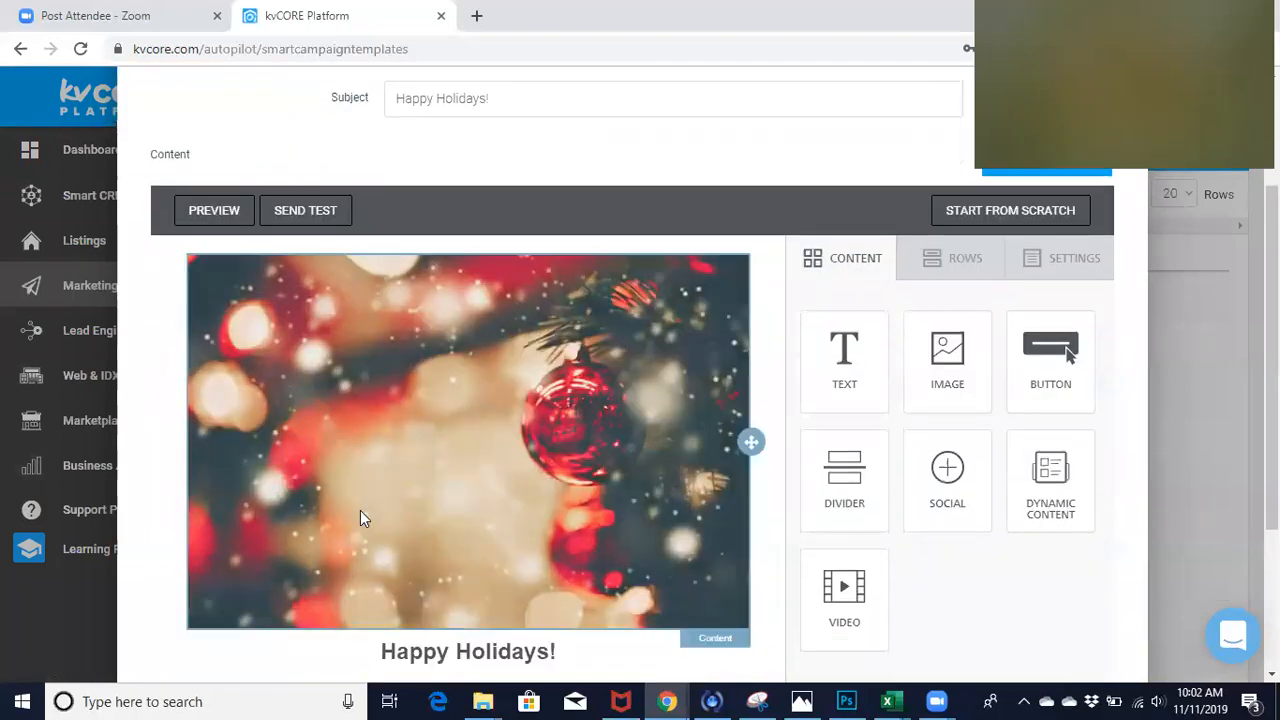
pyautogui.scroll(-2, 361, 512)
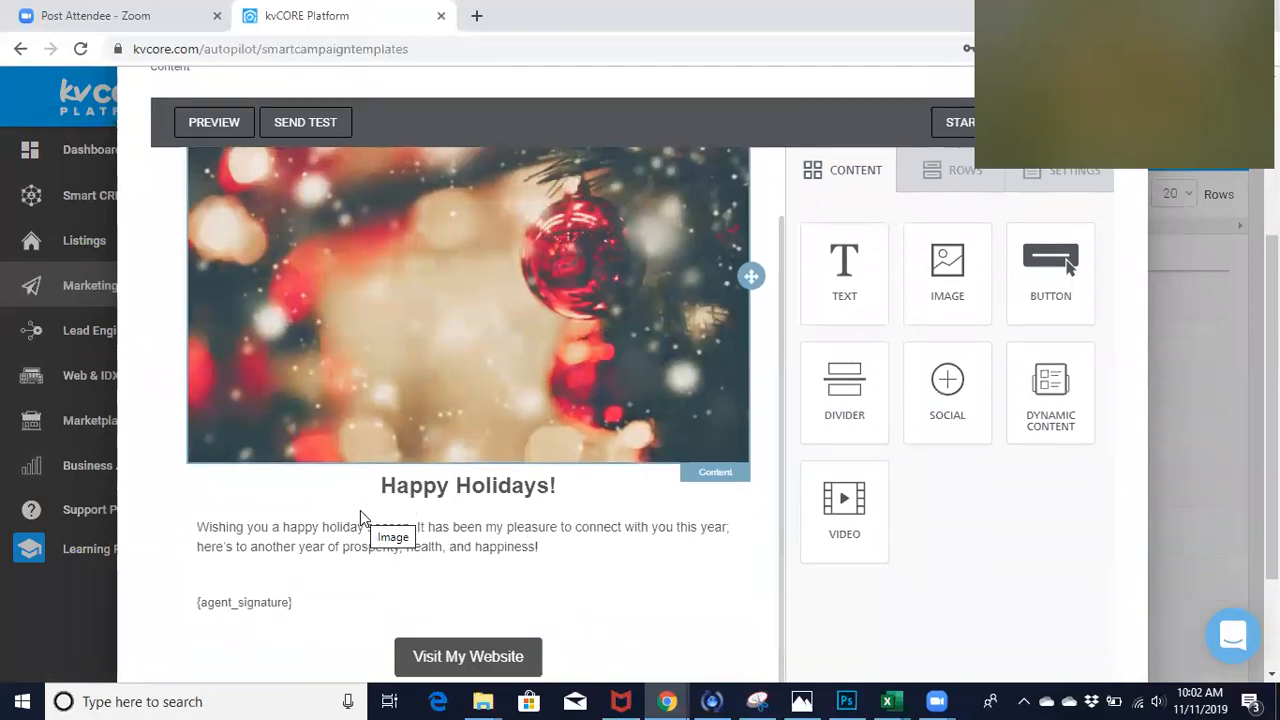
pyautogui.scroll(-1, 360, 510)
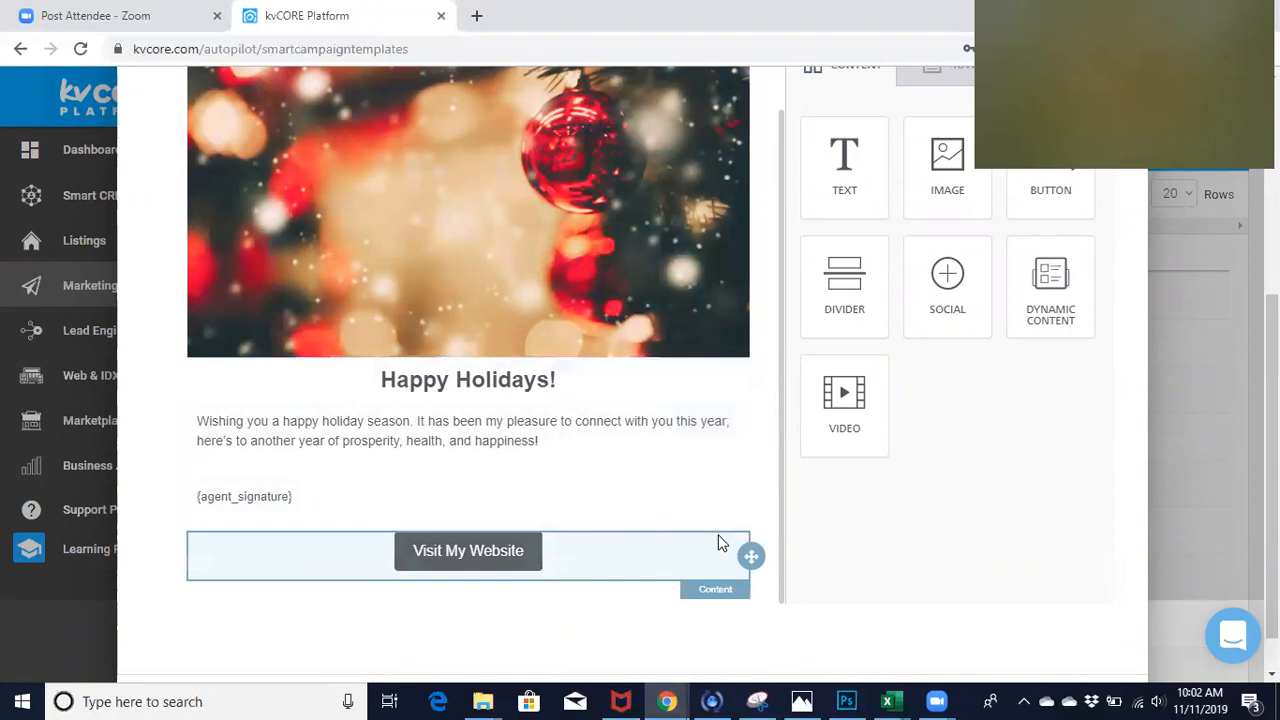
pyautogui.scroll(3, 697, 440)
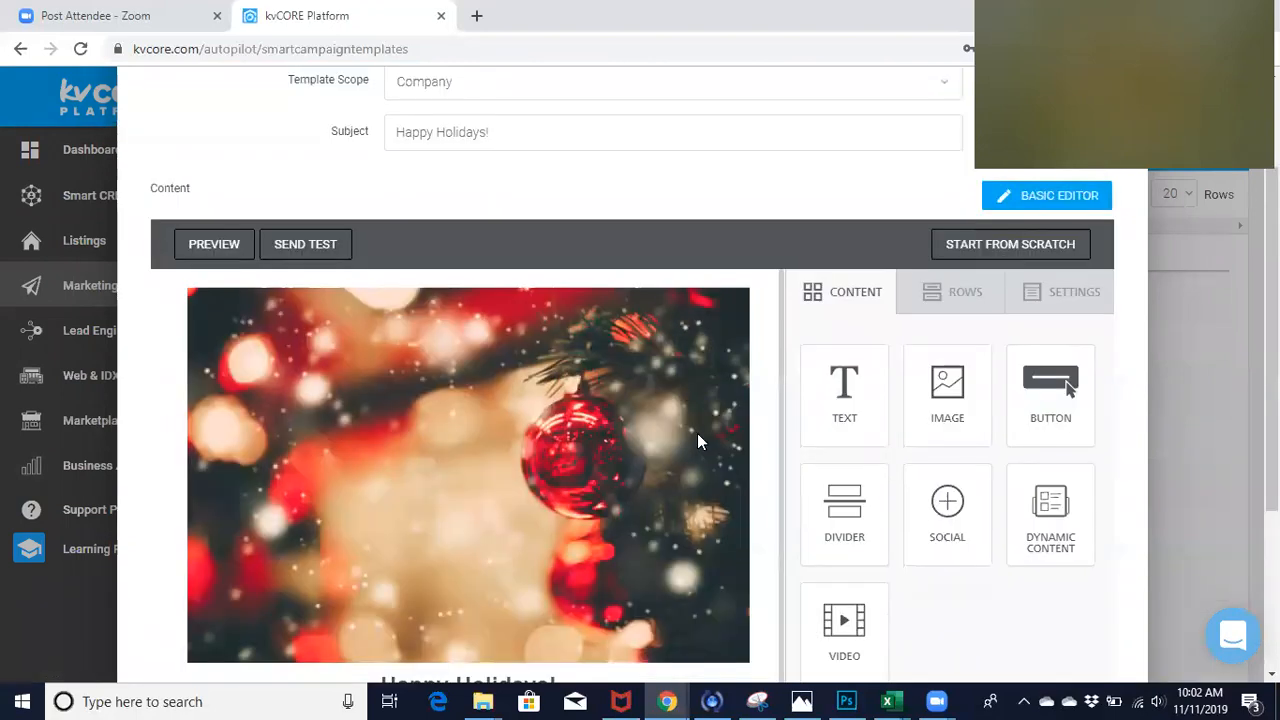
pyautogui.scroll(2, 697, 437)
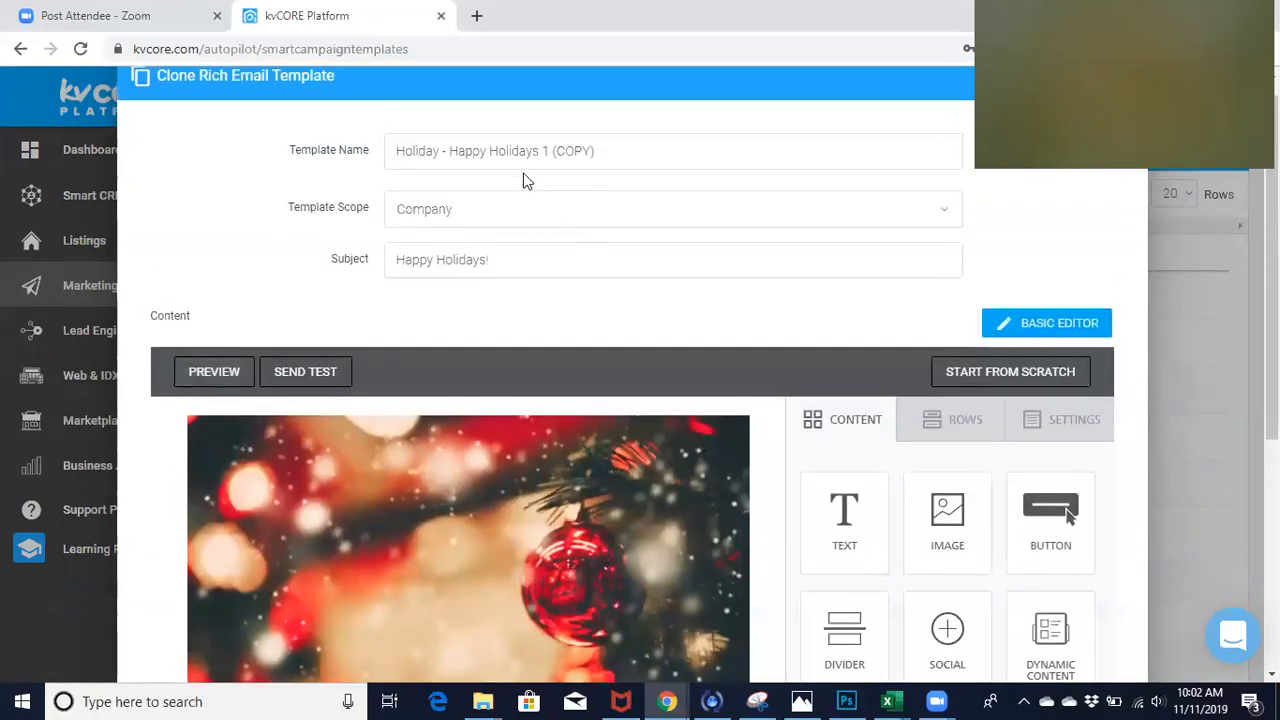
pyautogui.scroll(-4, 277, 246)
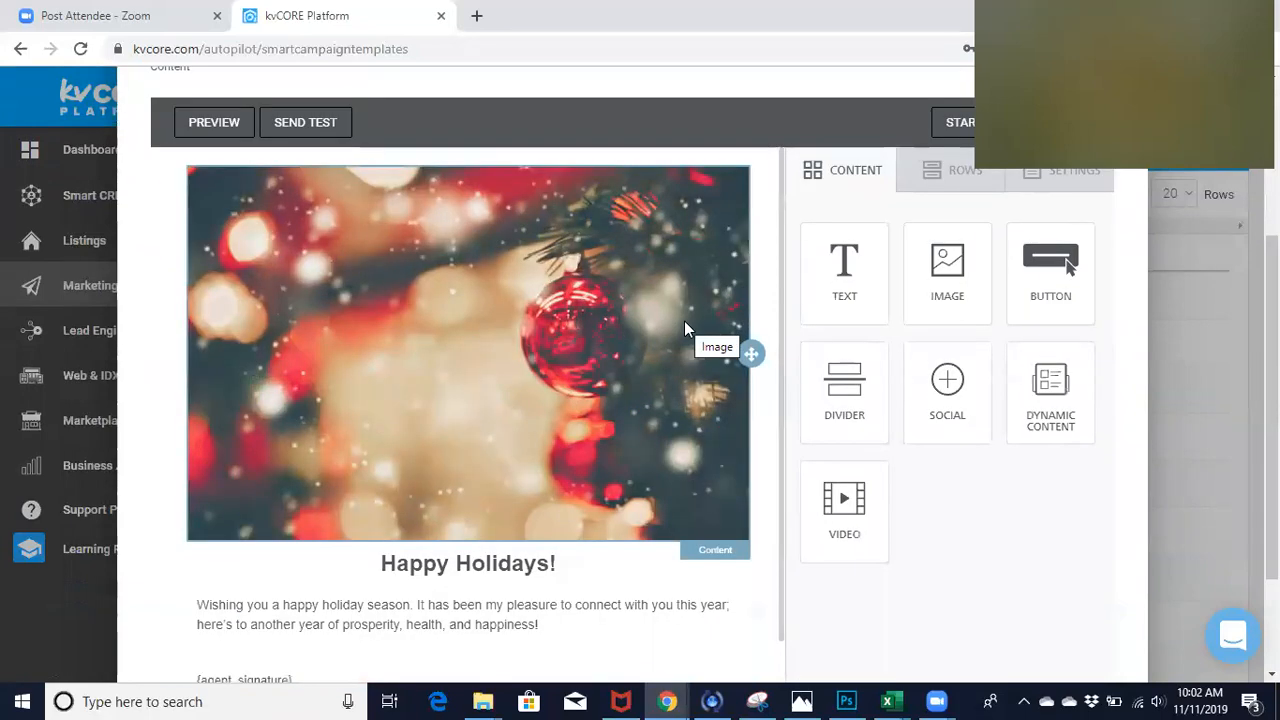
pyautogui.scroll(-3, 684, 321)
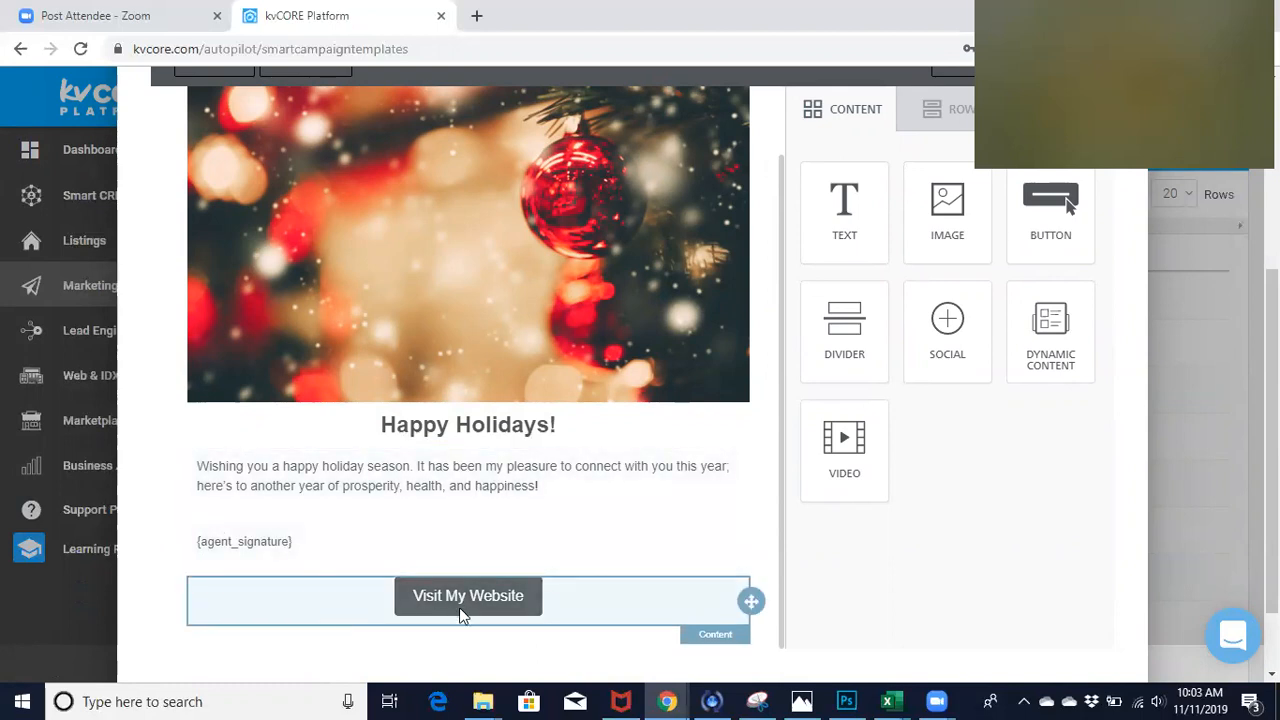
pyautogui.scroll(3, 459, 607)
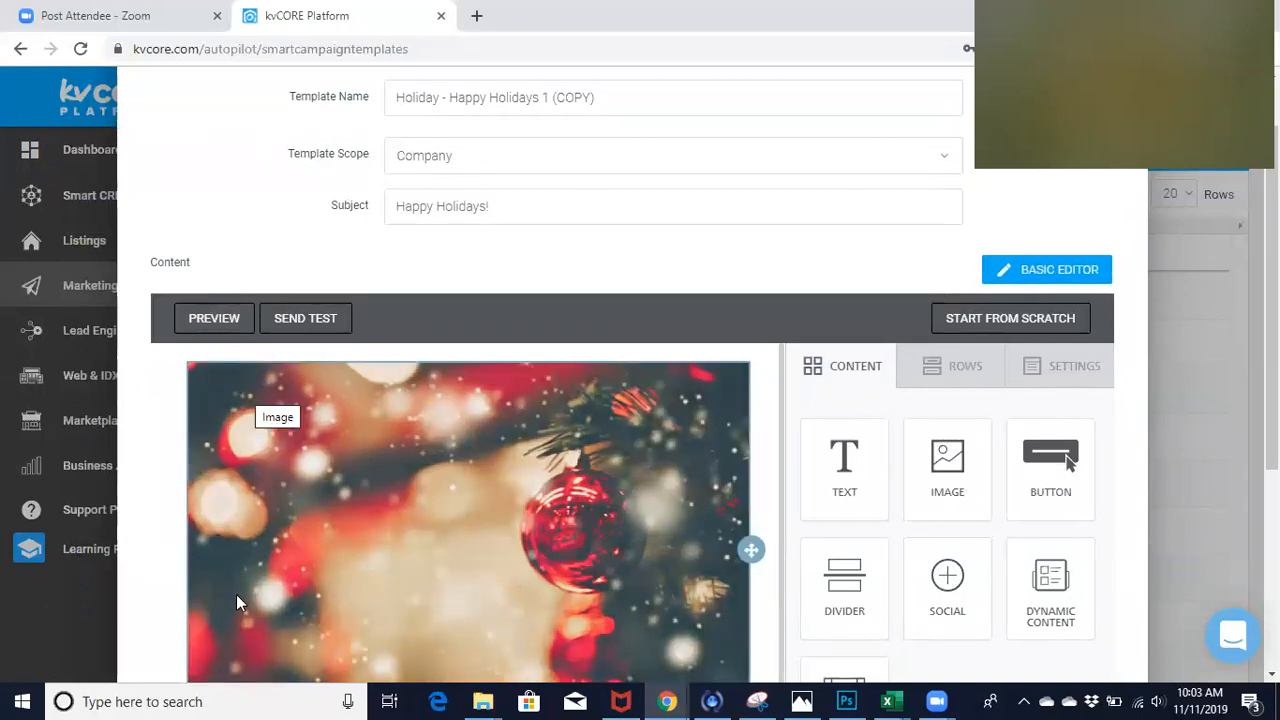
pyautogui.scroll(-2, 236, 594)
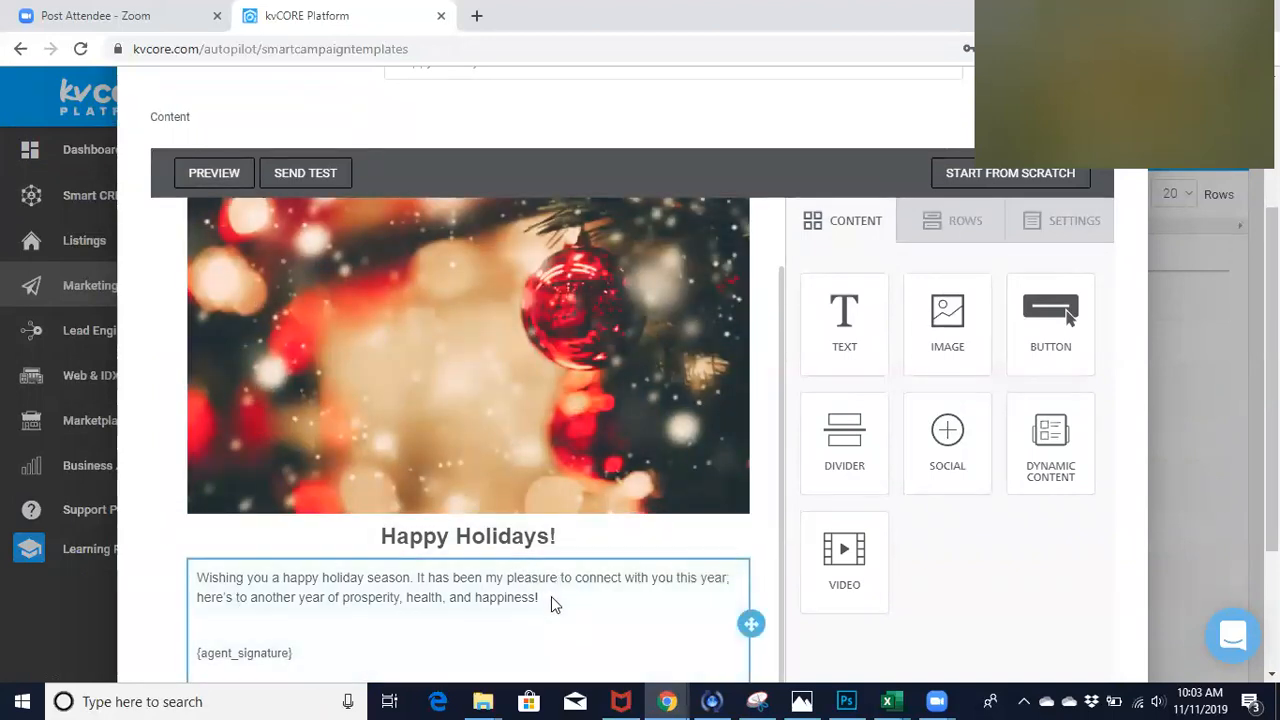
# - Inspect the editing options for the message text and the ornament image, and close the clone window without saving
pyautogui.click(551, 596)
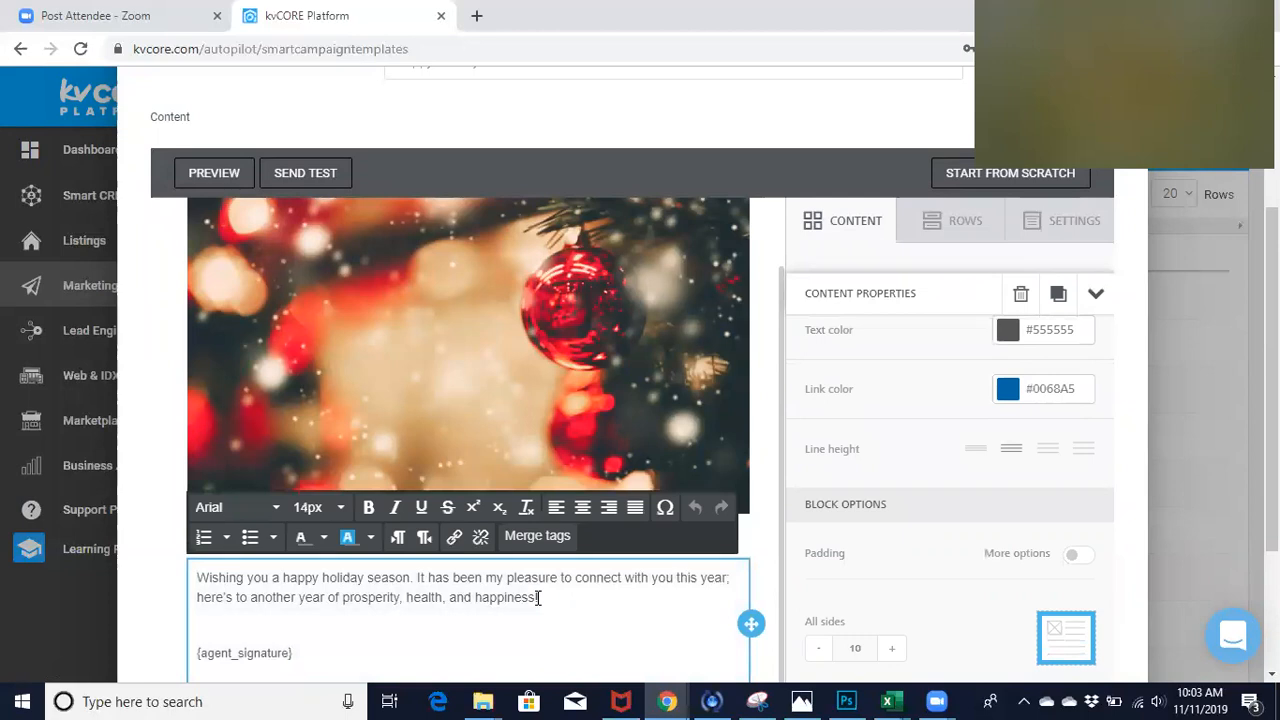
pyautogui.click(354, 332)
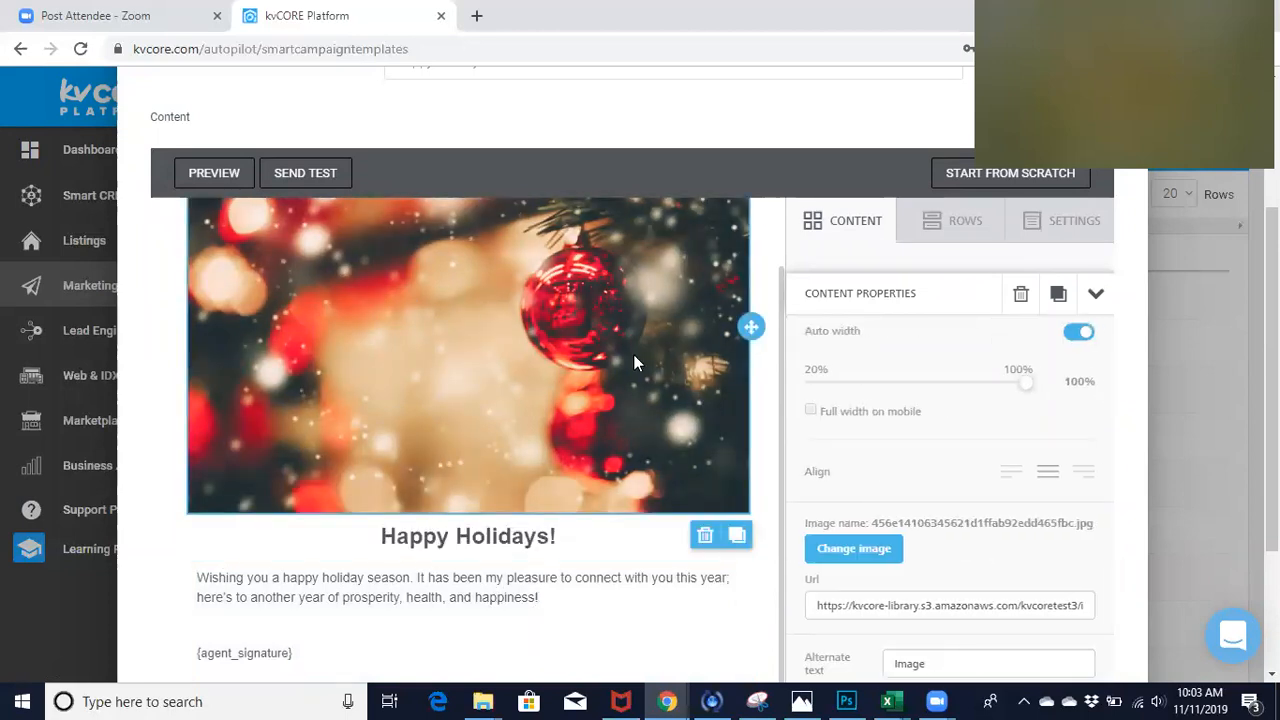
pyautogui.scroll(2, 633, 354)
pyautogui.scroll(-3, 633, 354)
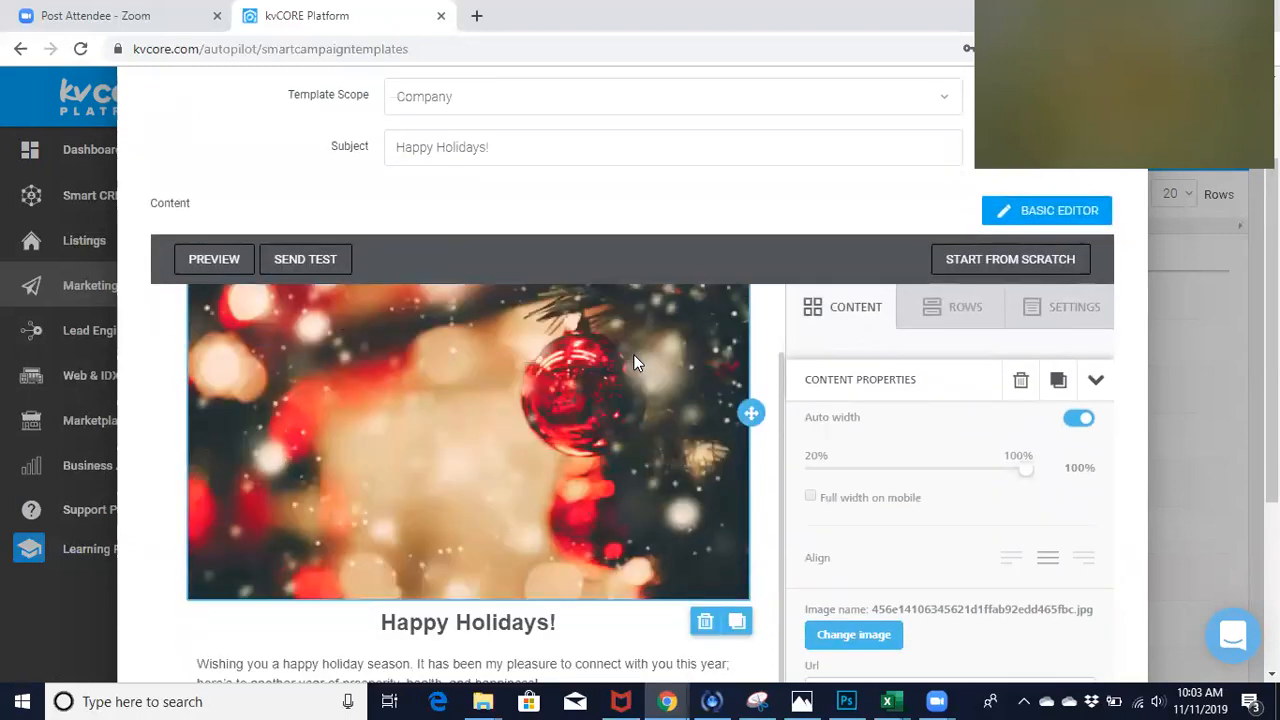
pyautogui.scroll(-2, 557, 517)
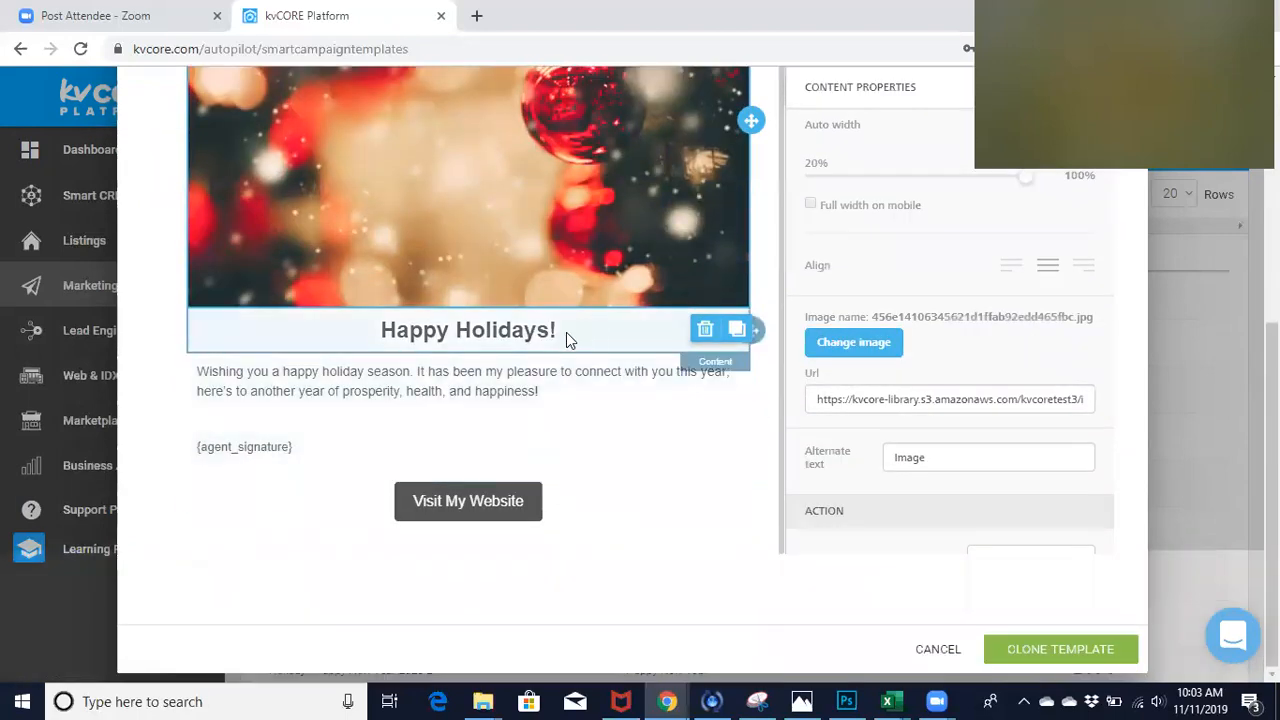
pyautogui.scroll(5, 566, 332)
pyautogui.scroll(2, 650, 256)
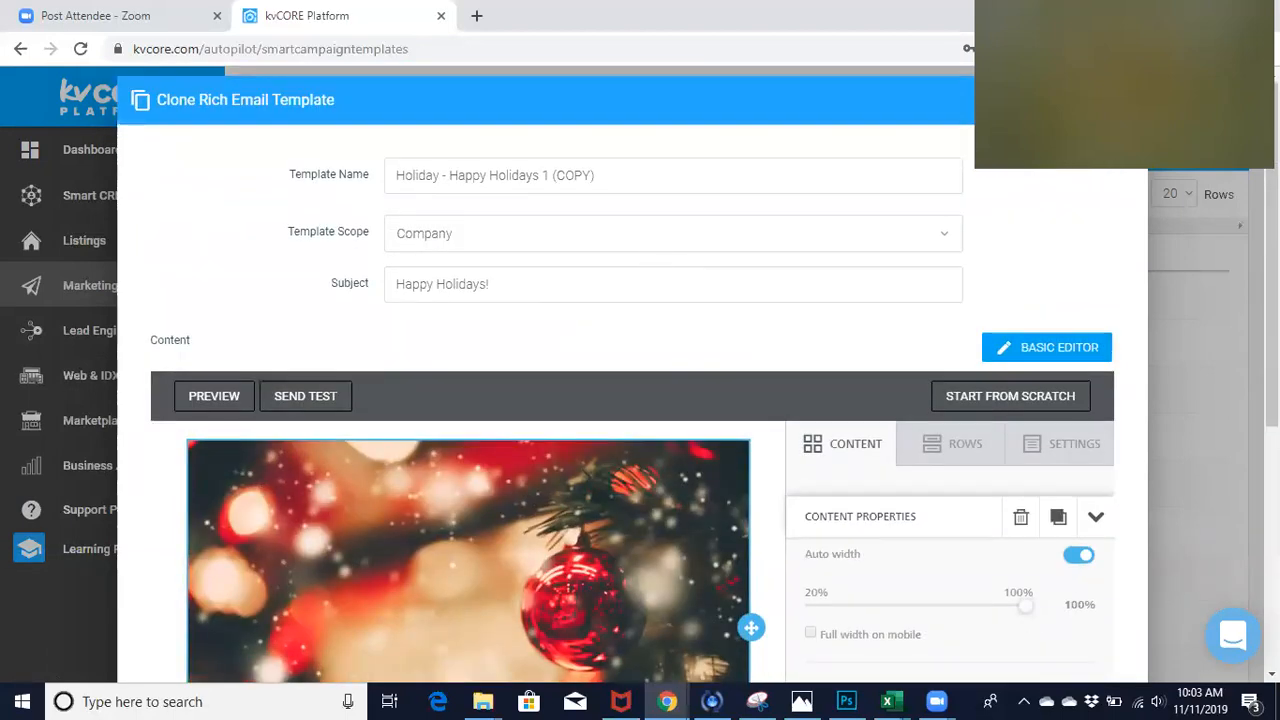
pyautogui.press('Escape')
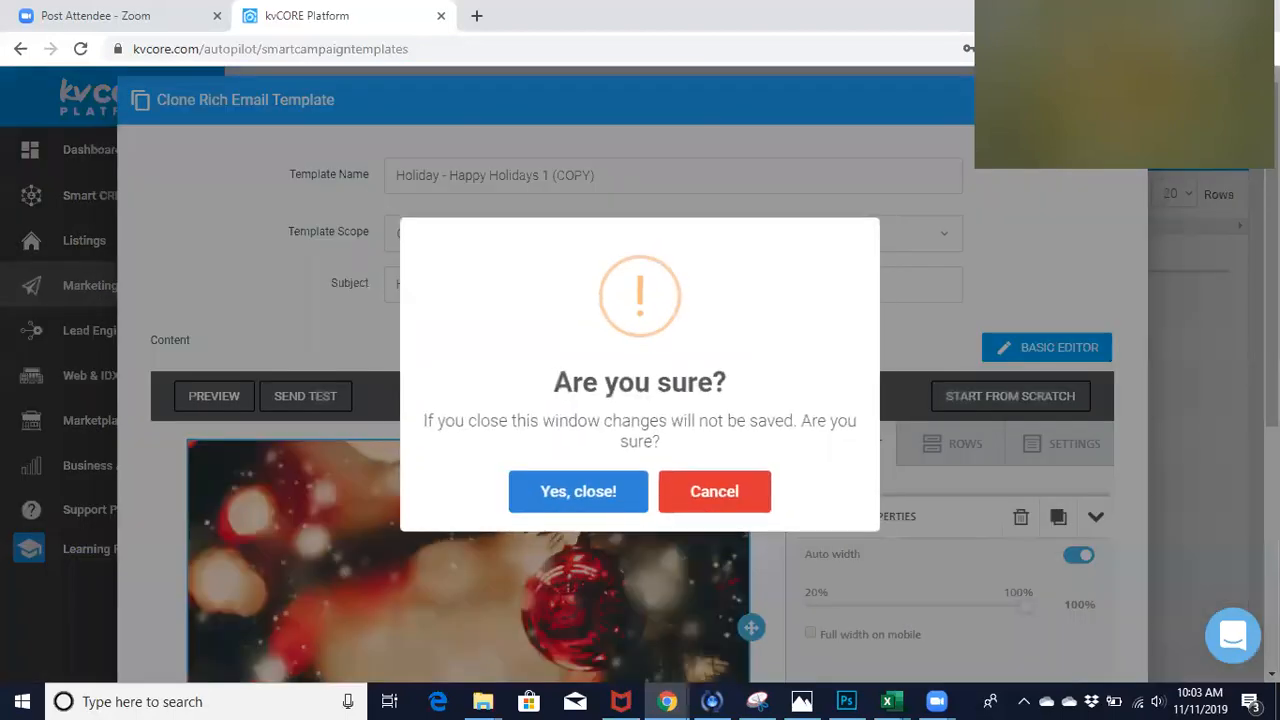
pyautogui.click(578, 491)
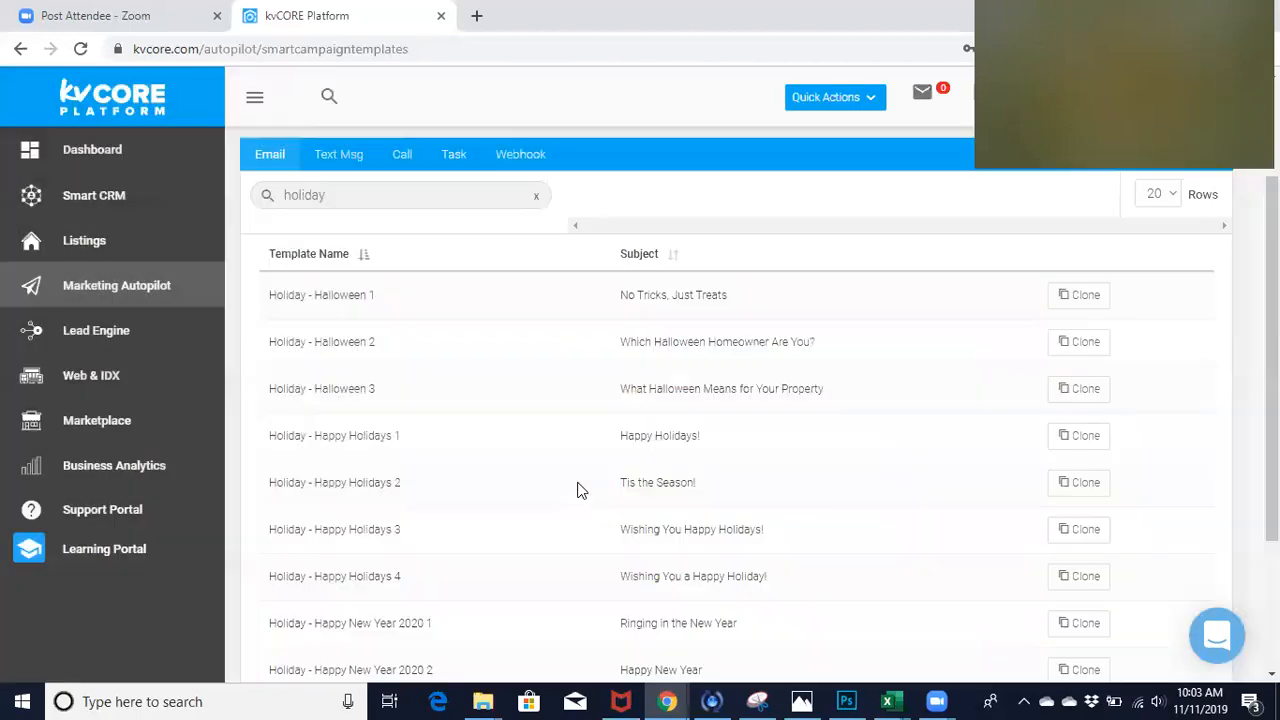
# - Open a clone of the "Holiday - Happy New Year 2020 1" template and review its image, message, signature and website button
pyautogui.scroll(-3, 514, 614)
pyautogui.scroll(-1, 514, 616)
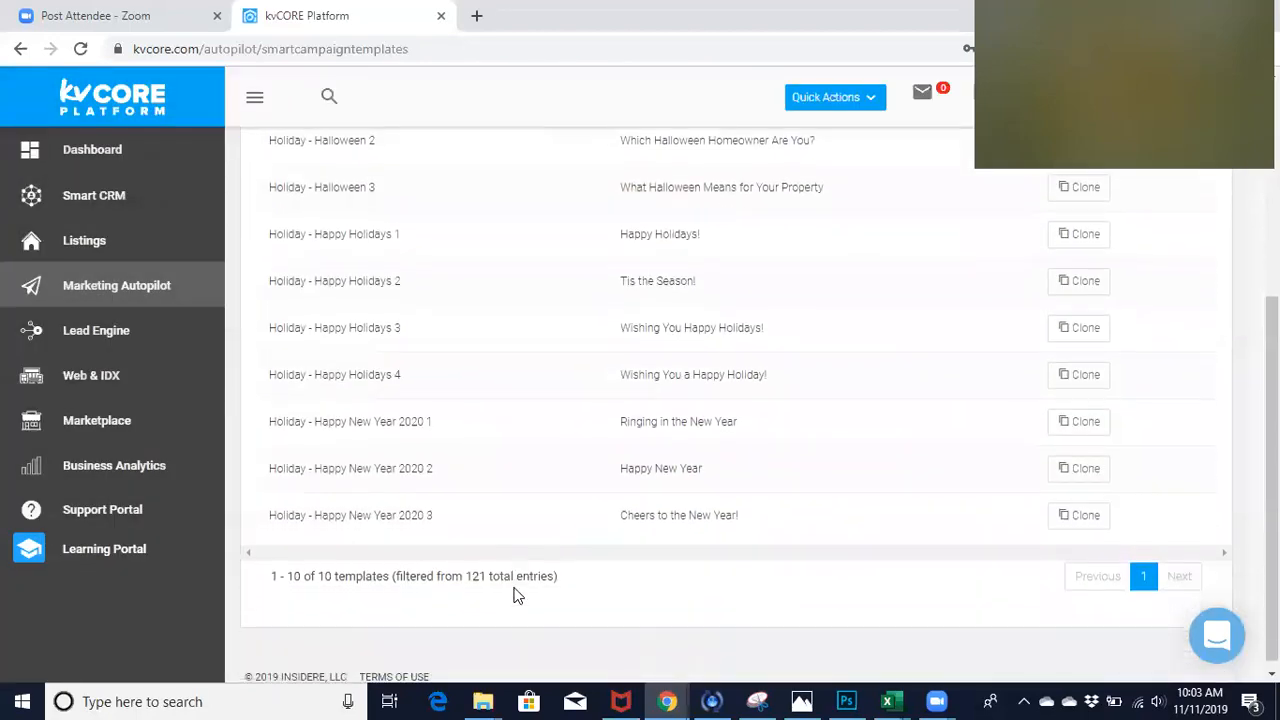
pyautogui.click(1072, 421)
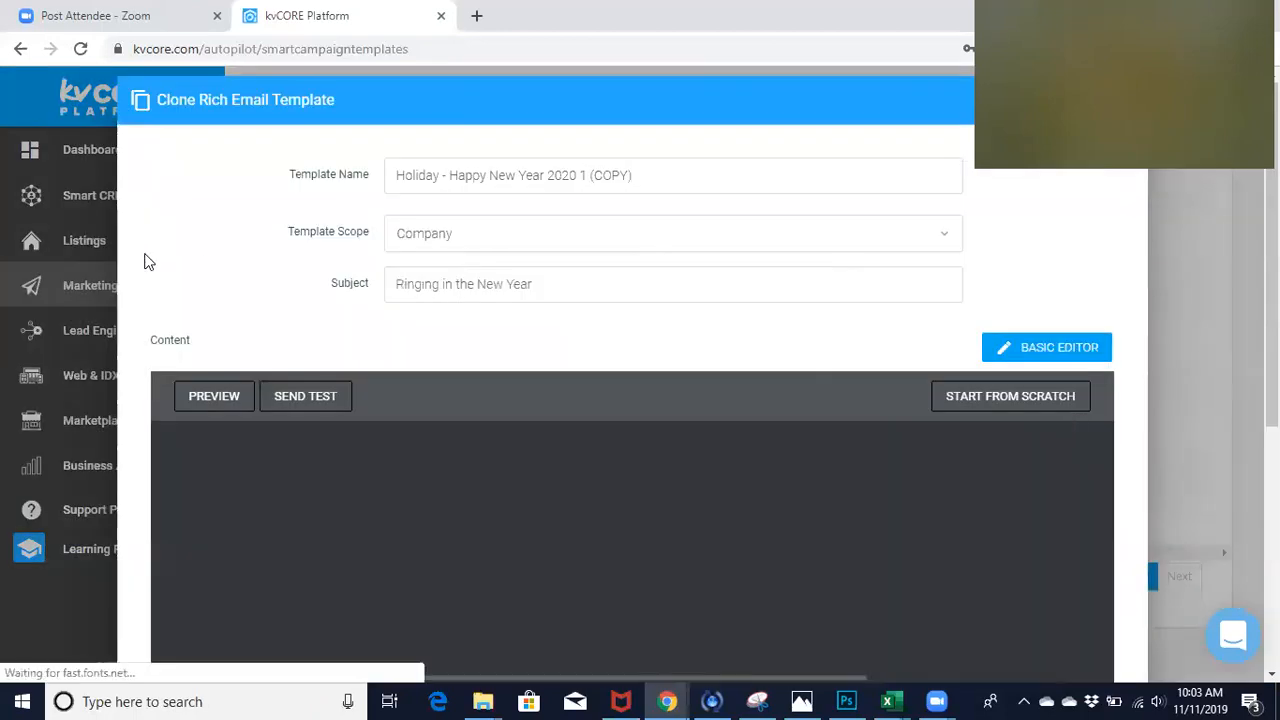
pyautogui.scroll(-2, 144, 262)
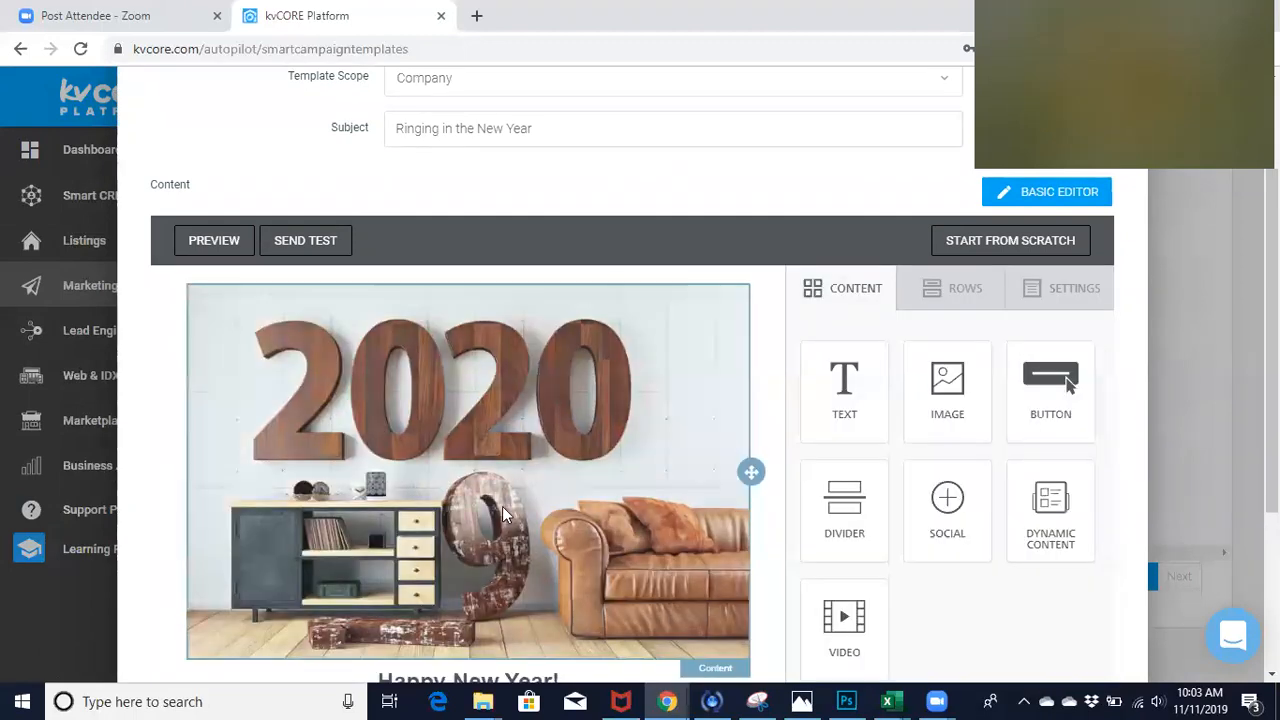
pyautogui.scroll(-2, 152, 520)
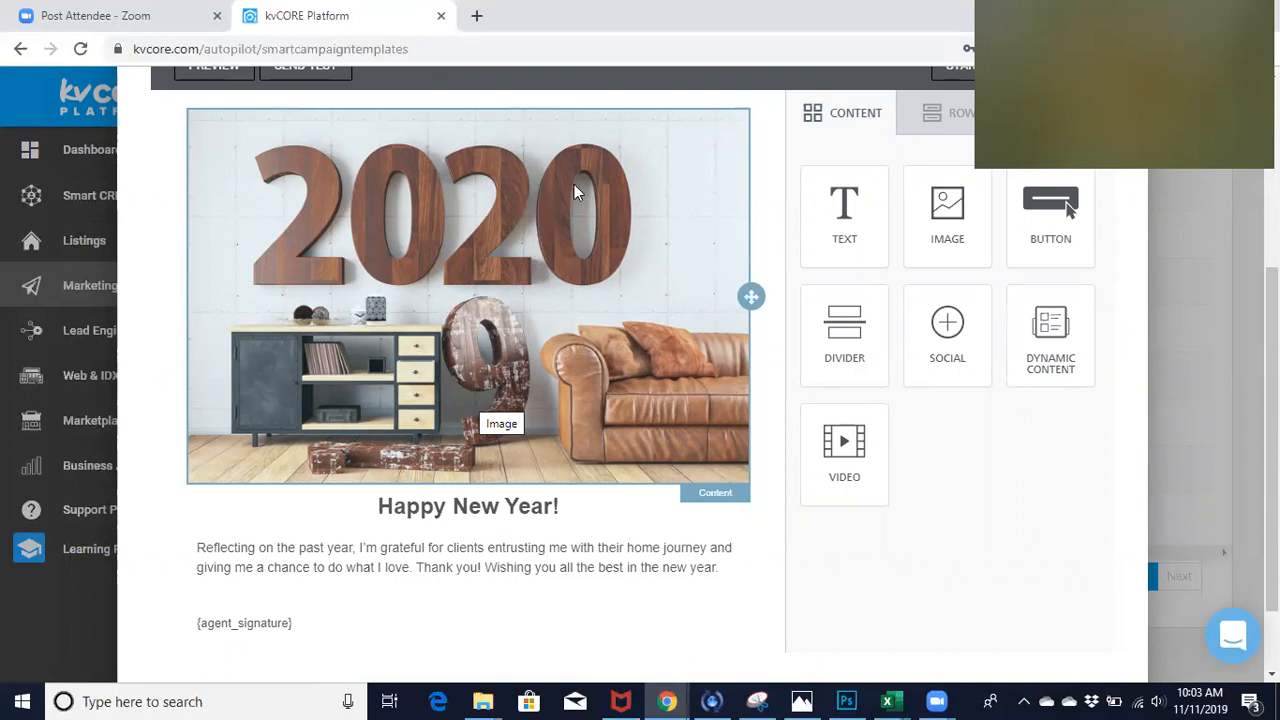
pyautogui.scroll(-2, 437, 634)
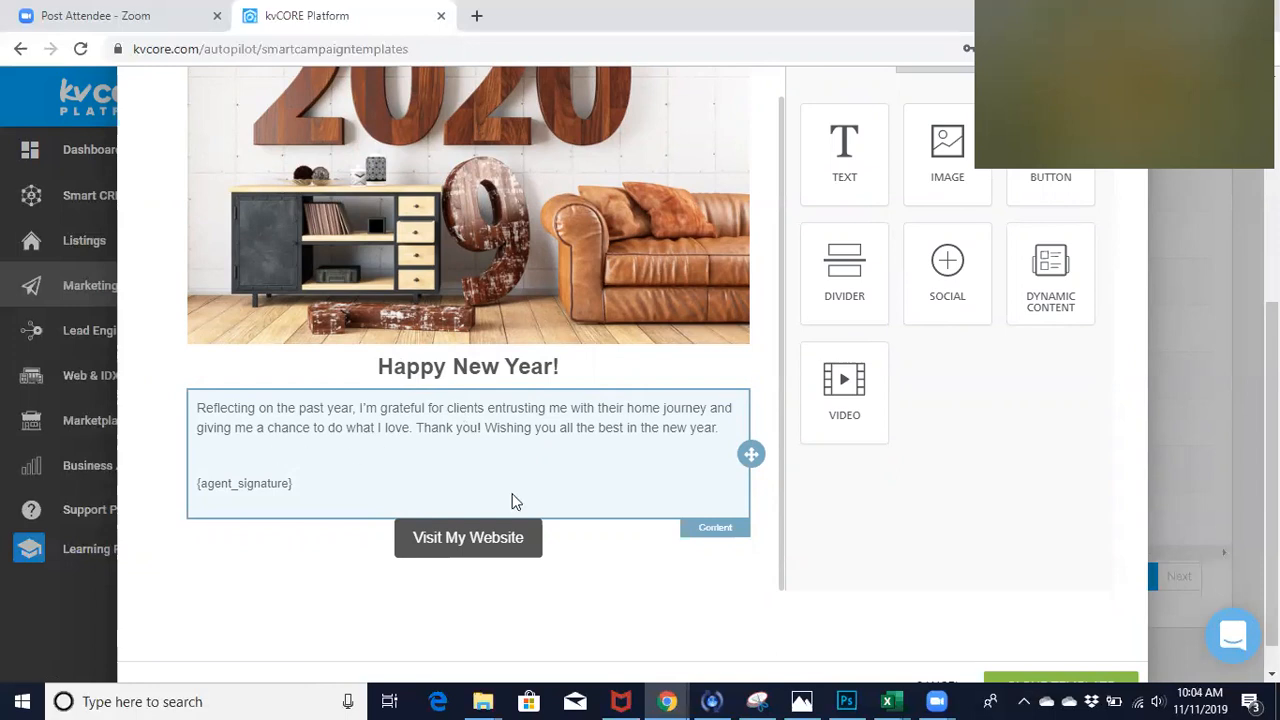
pyautogui.scroll(2, 512, 500)
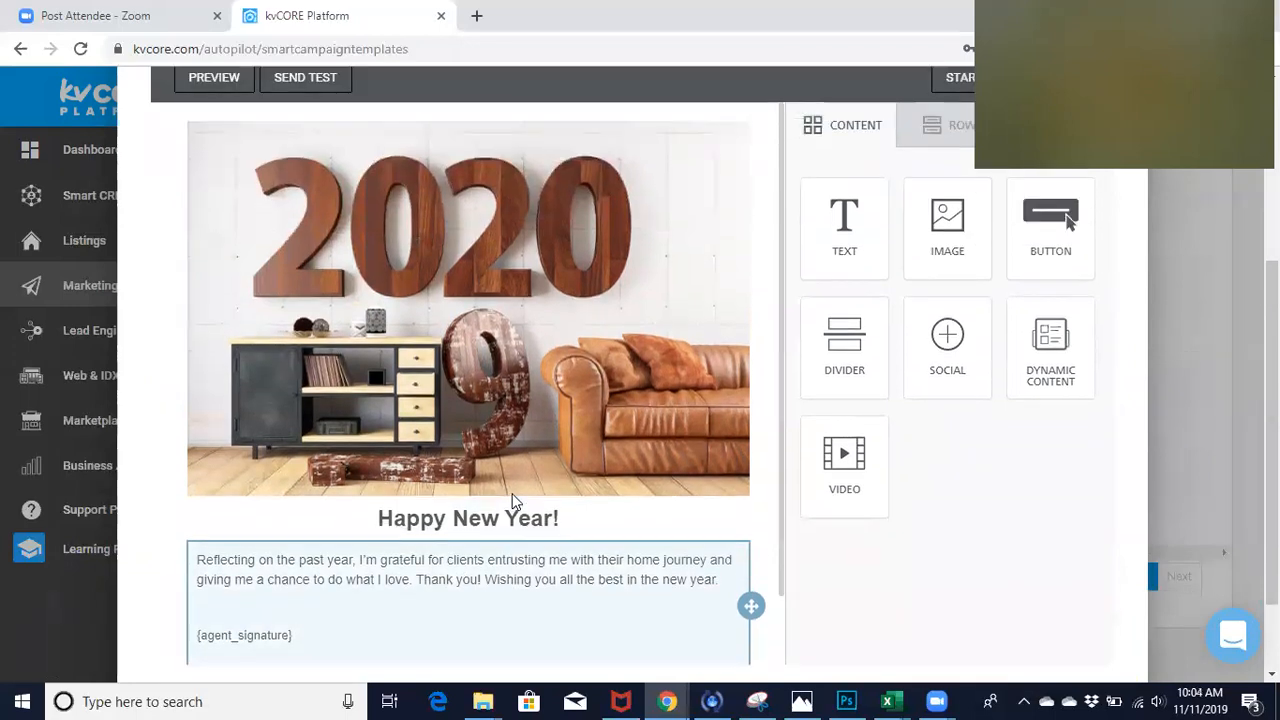
pyautogui.scroll(2, 512, 500)
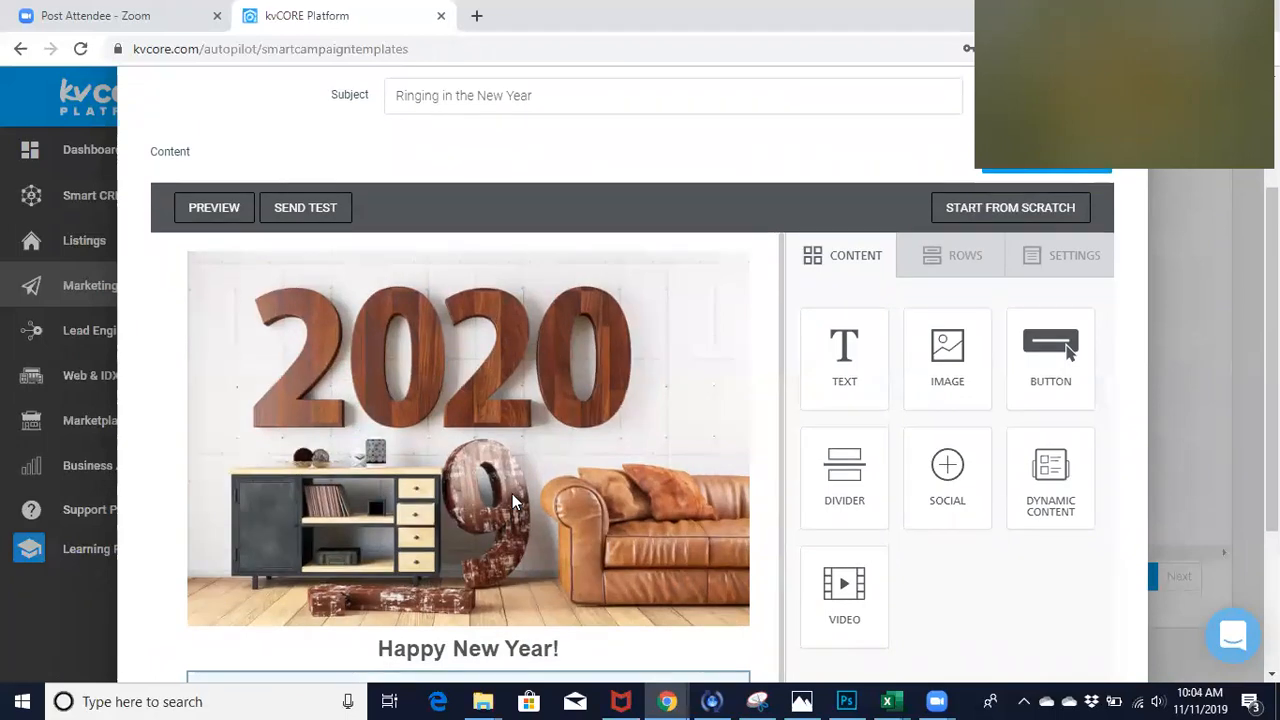
pyautogui.scroll(-2, 542, 168)
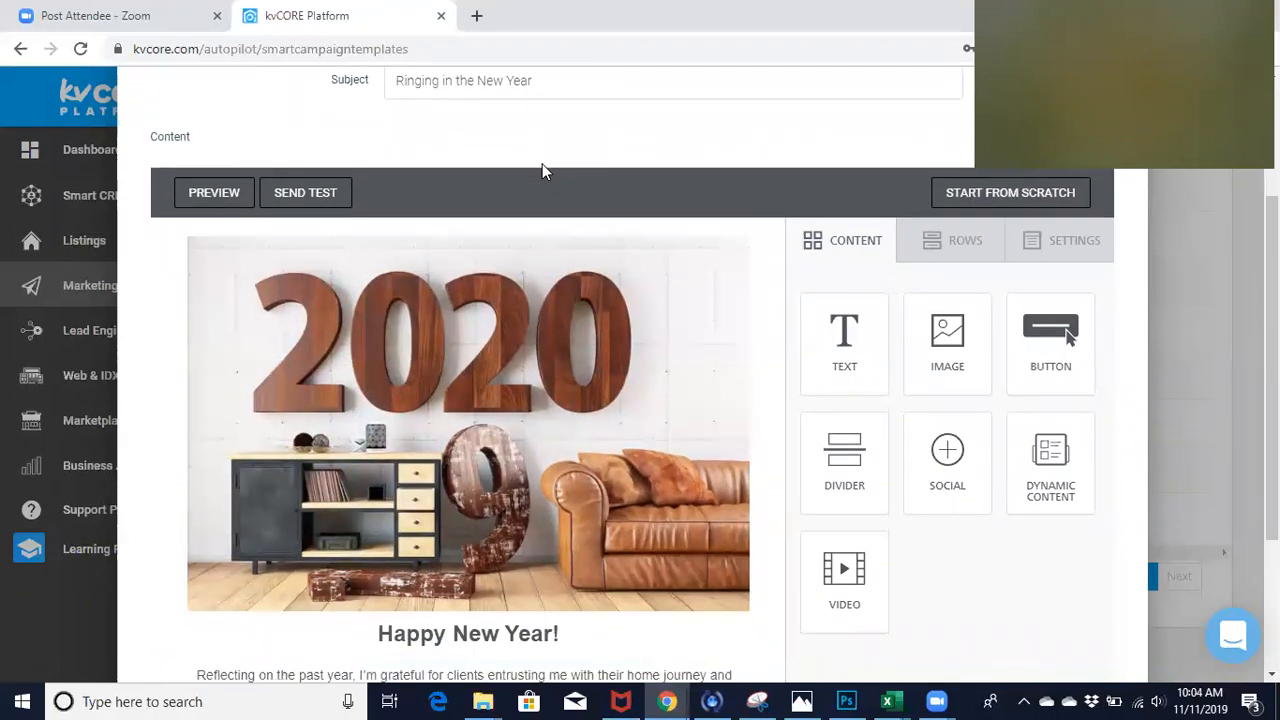
pyautogui.scroll(-2, 520, 578)
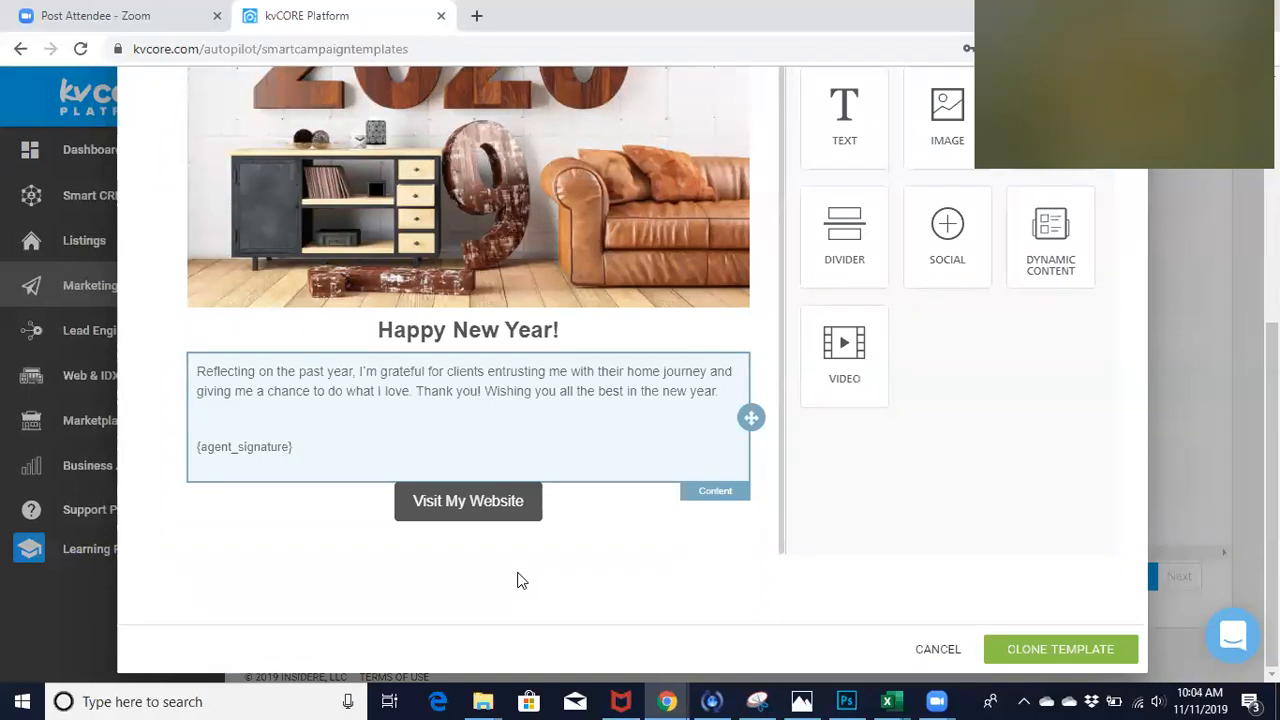
pyautogui.click(720, 395)
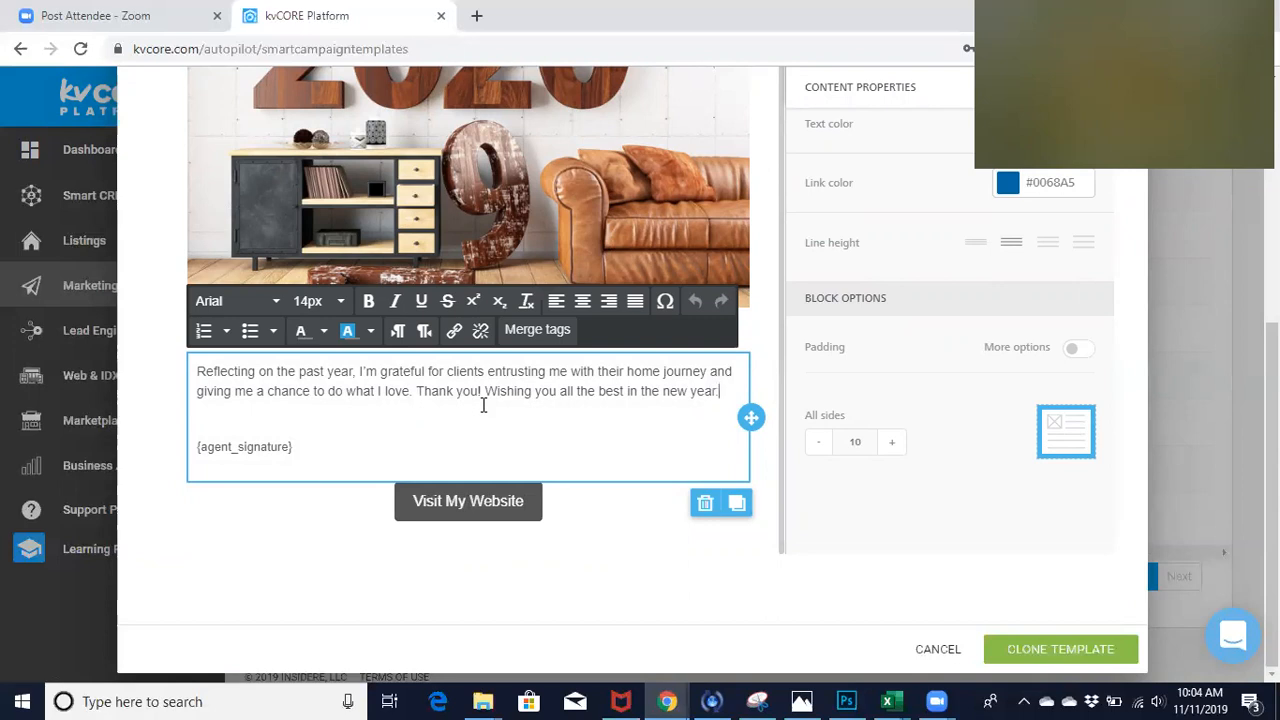
pyautogui.press('Return')
pyautogui.write('Wishing all the')
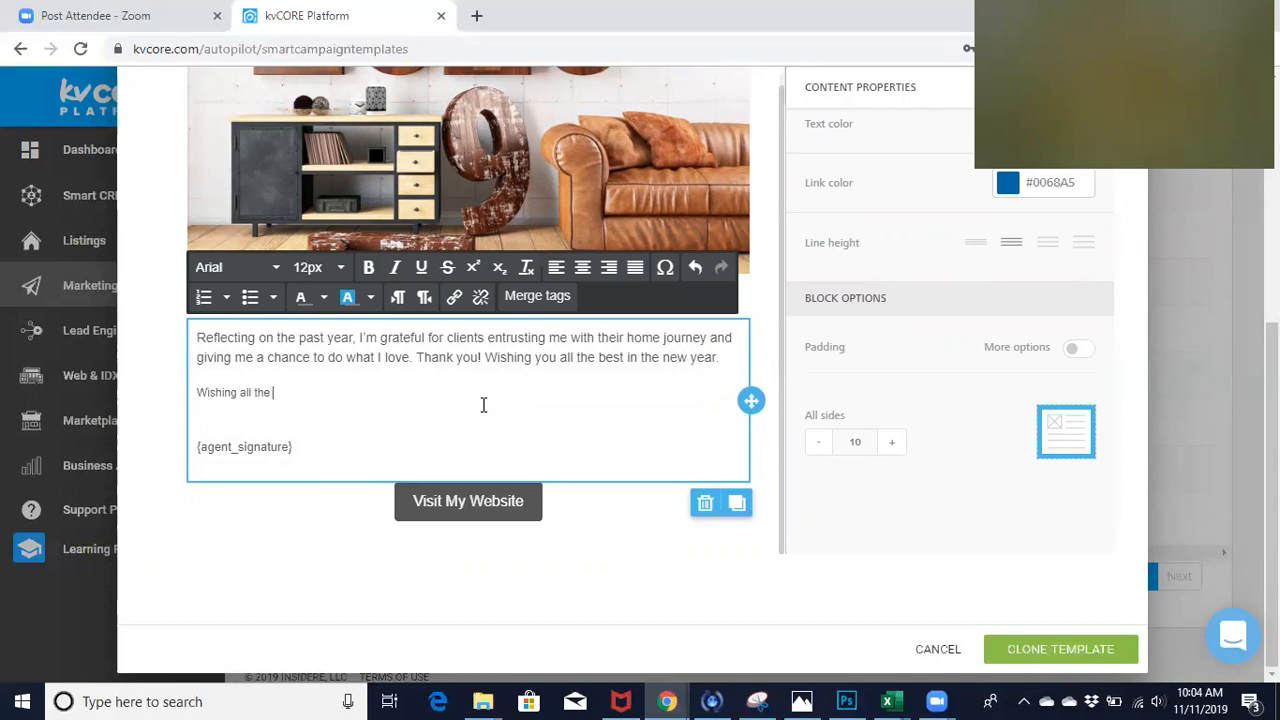
pyautogui.press('BackSpace')
pyautogui.press('BackSpace')
pyautogui.press('BackSpace')
pyautogui.press('BackSpace')
pyautogui.press('BackSpace')
pyautogui.press('BackSpace')
pyautogui.press('BackSpace')
pyautogui.press('BackSpace')
pyautogui.press('BackSpace')
pyautogui.press('BackSpace')
pyautogui.press('BackSpace')
pyautogui.press('BackSpace')
pyautogui.press('BackSpace')
pyautogui.press('BackSpace')
pyautogui.press('BackSpace')
pyautogui.press('BackSpace')
# - Insert "and yours" after "Wishing you" in the last sentence of the New Year message
pyautogui.click(558, 392)
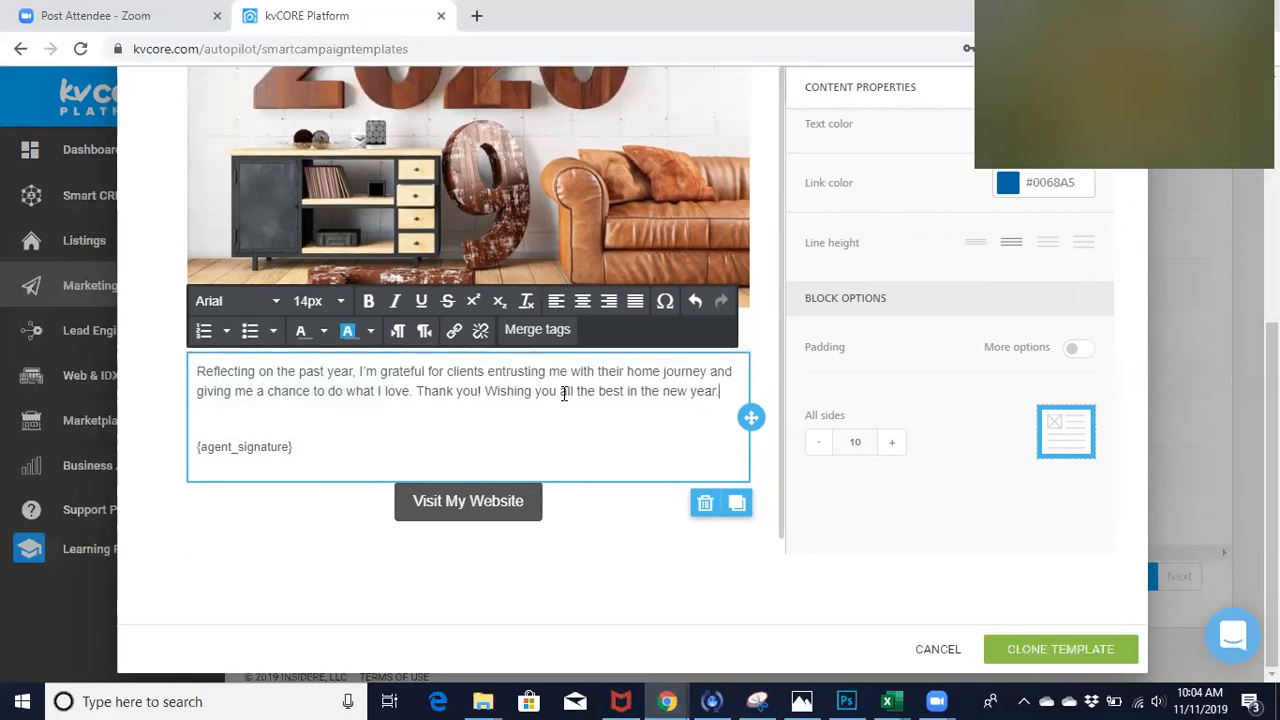
pyautogui.write('and yours a')
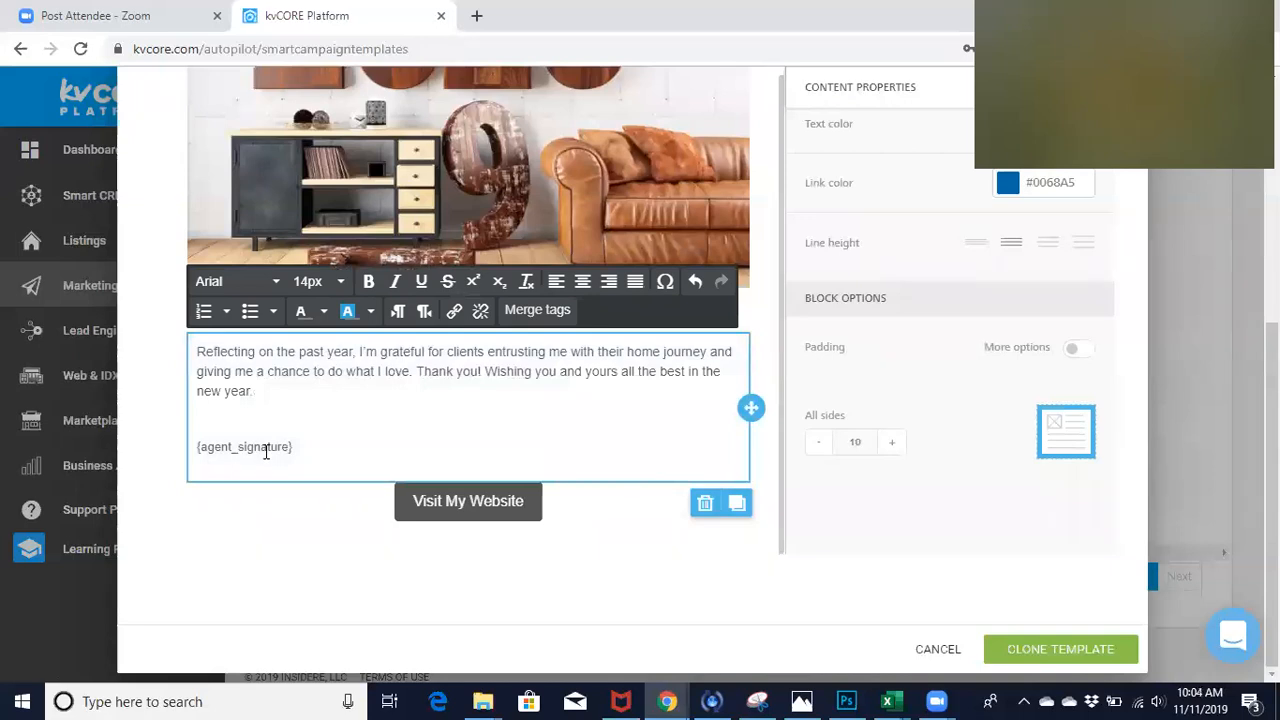
# - Preview the edited New Year email in the desktop layout and look through its image and message
pyautogui.scroll(2, 178, 443)
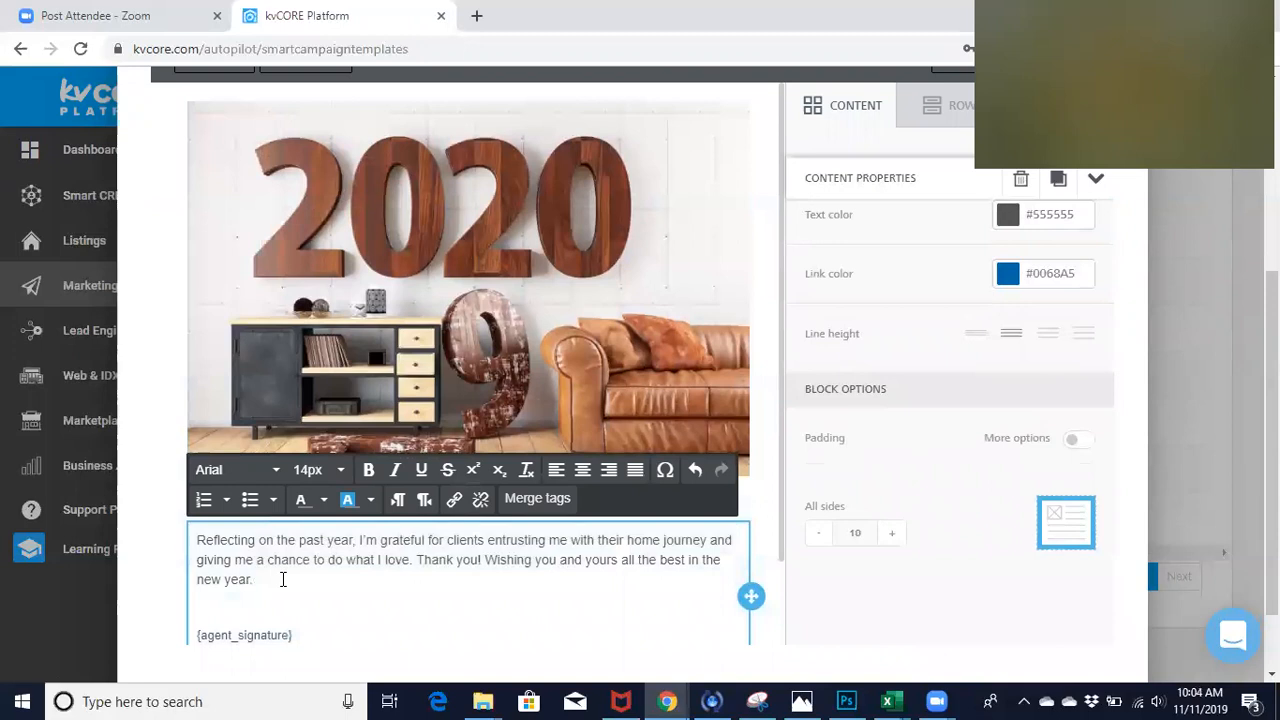
pyautogui.scroll(1, 283, 581)
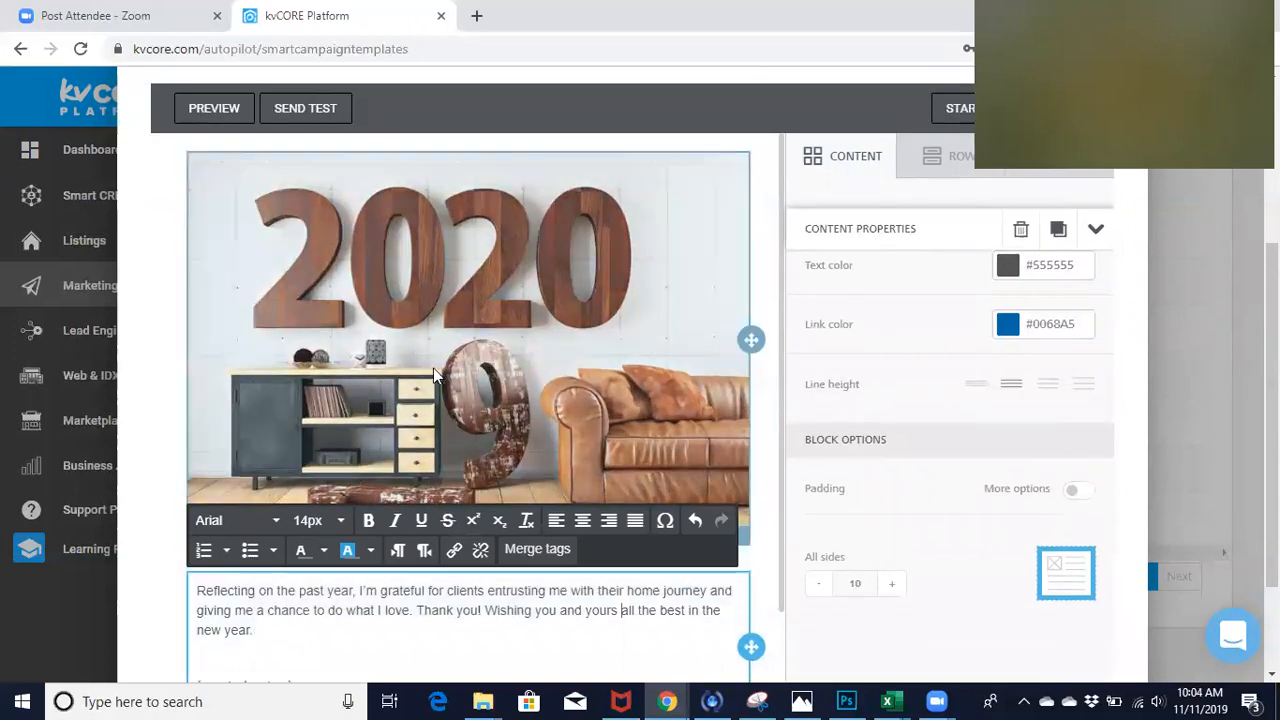
pyautogui.scroll(-2, 433, 368)
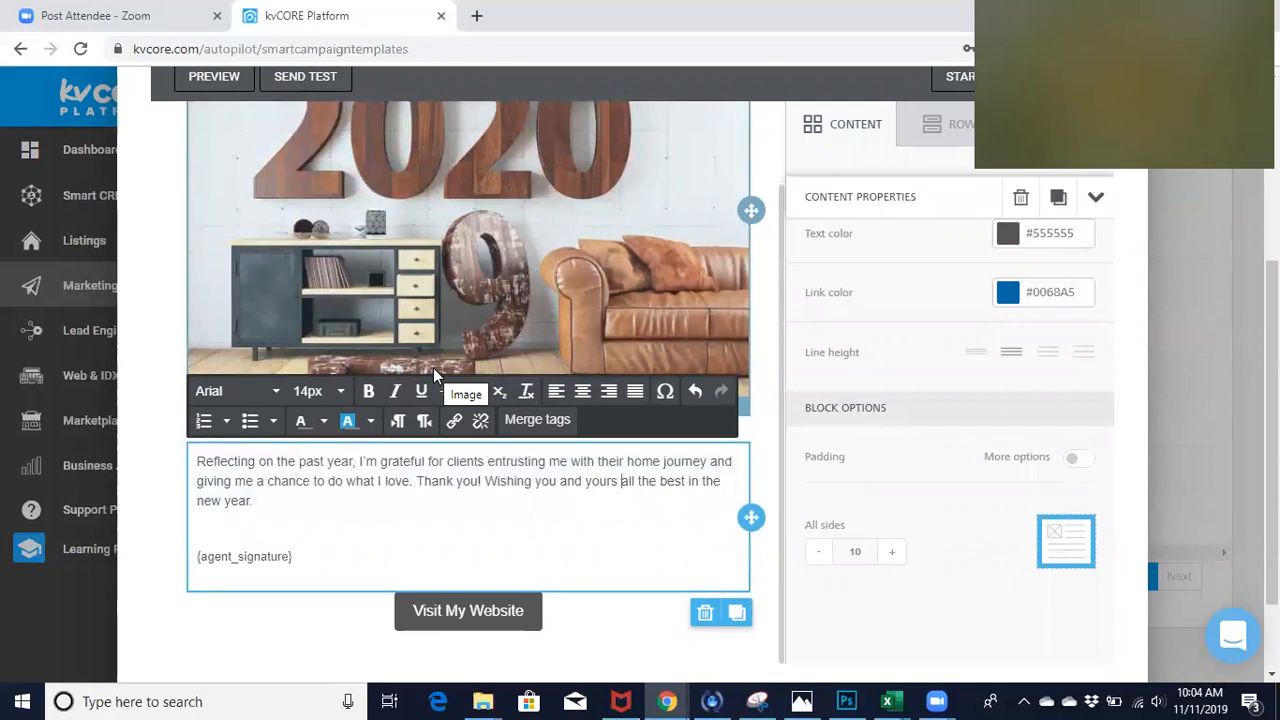
pyautogui.scroll(2, 433, 368)
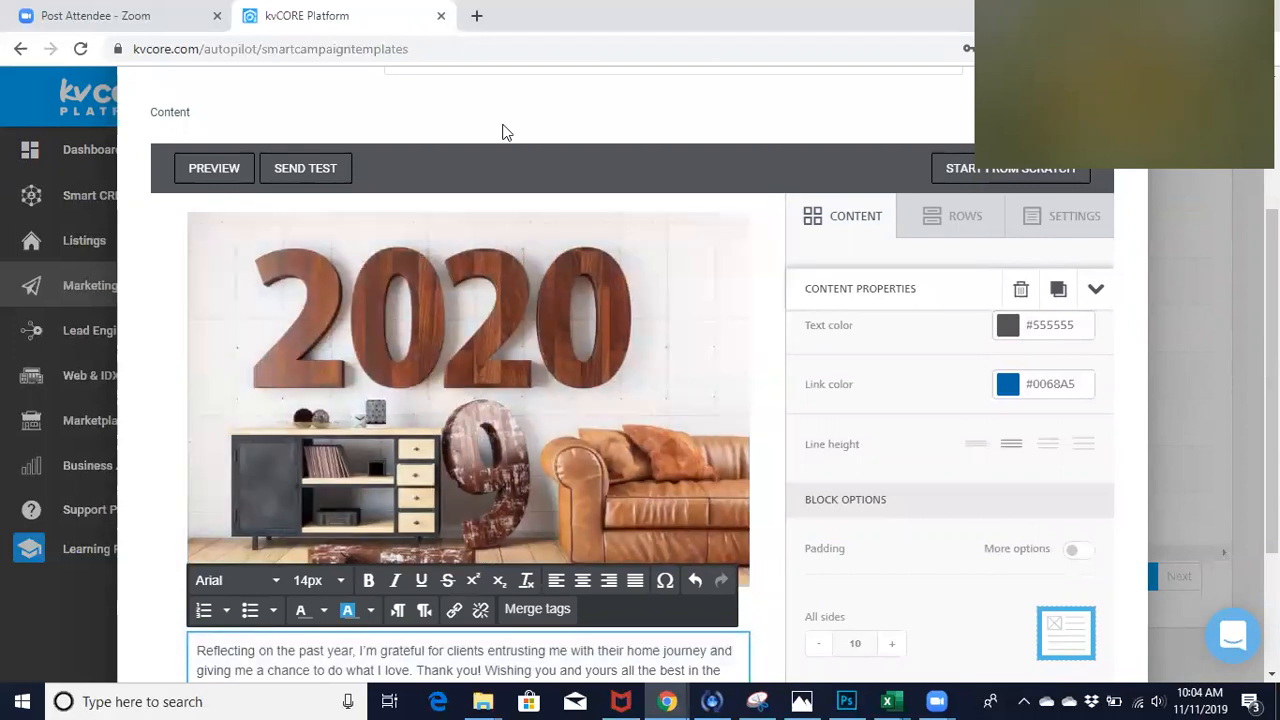
pyautogui.scroll(1, 505, 130)
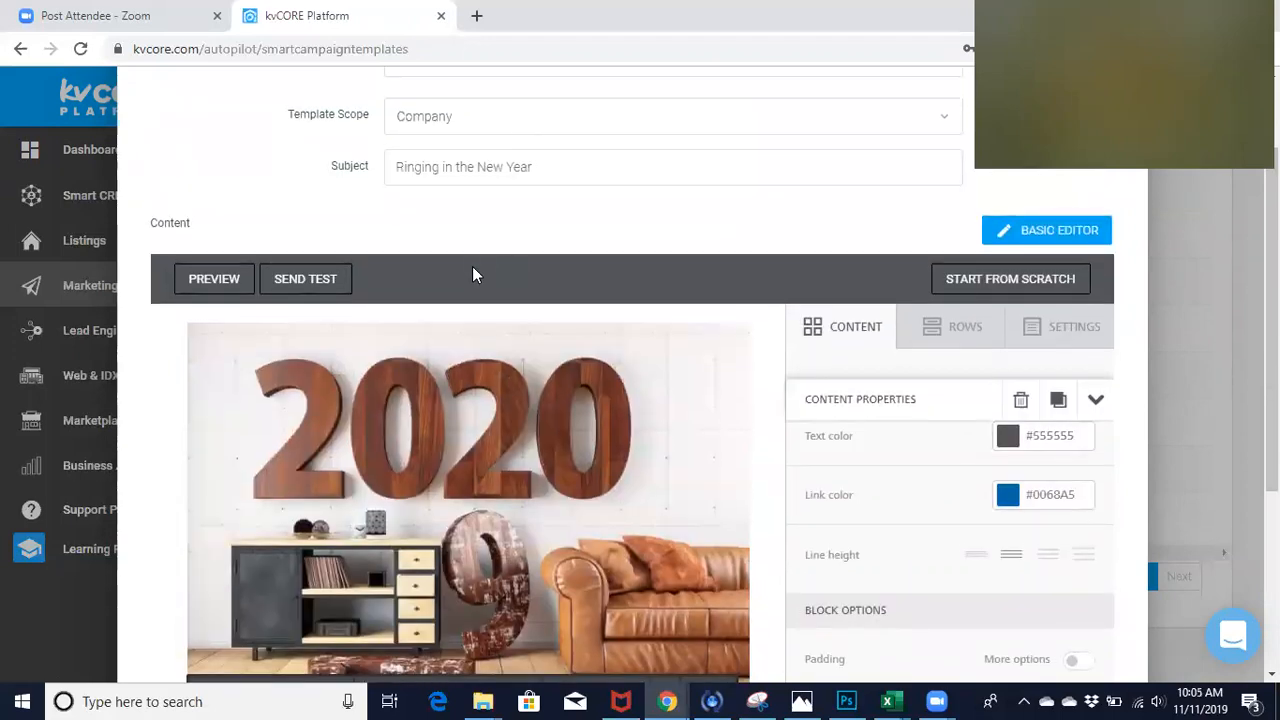
pyautogui.click(194, 282)
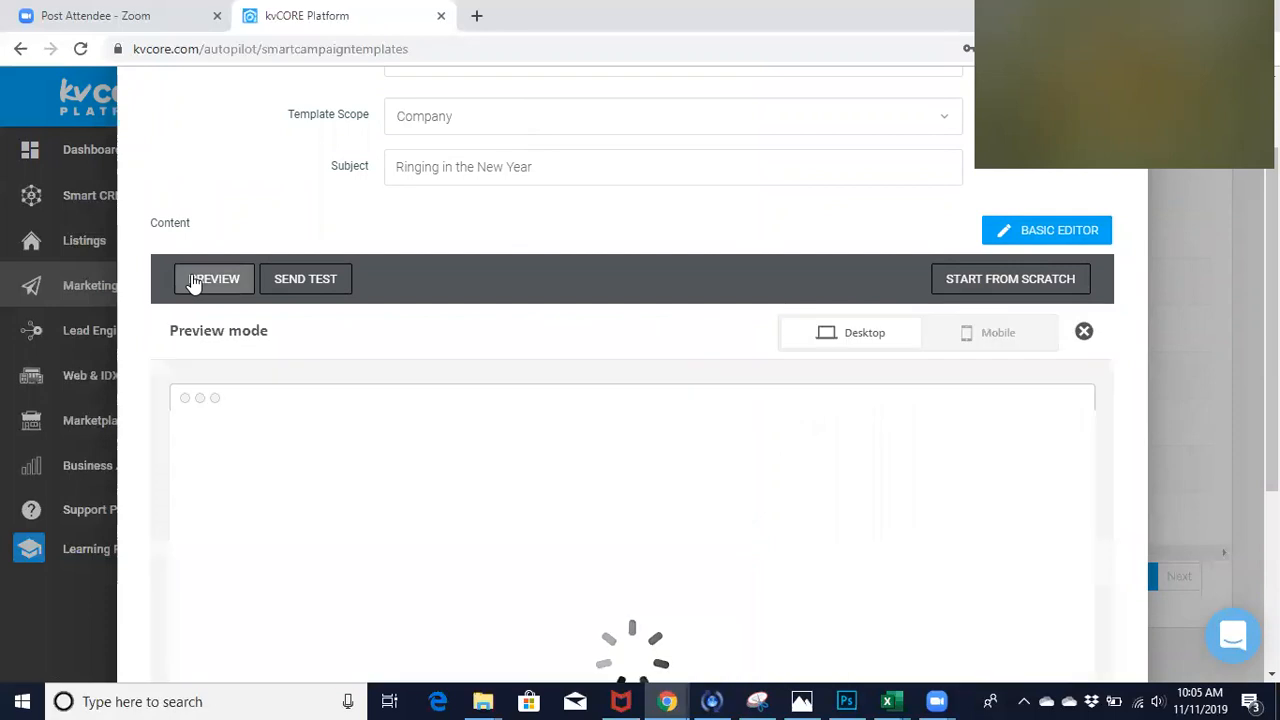
pyautogui.scroll(-2, 591, 337)
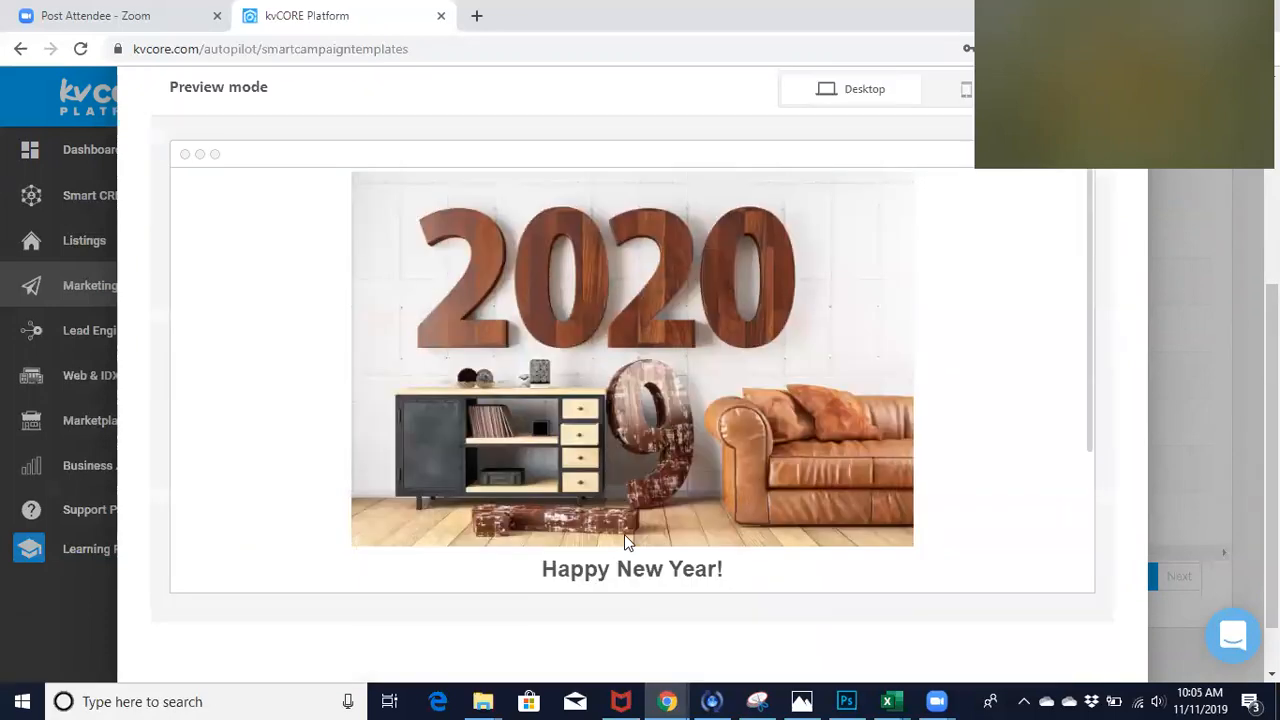
pyautogui.scroll(-3, 624, 540)
# - Preview the email in the mobile layout, check its image, message, signature and website button, and close the preview
pyautogui.scroll(6, 624, 540)
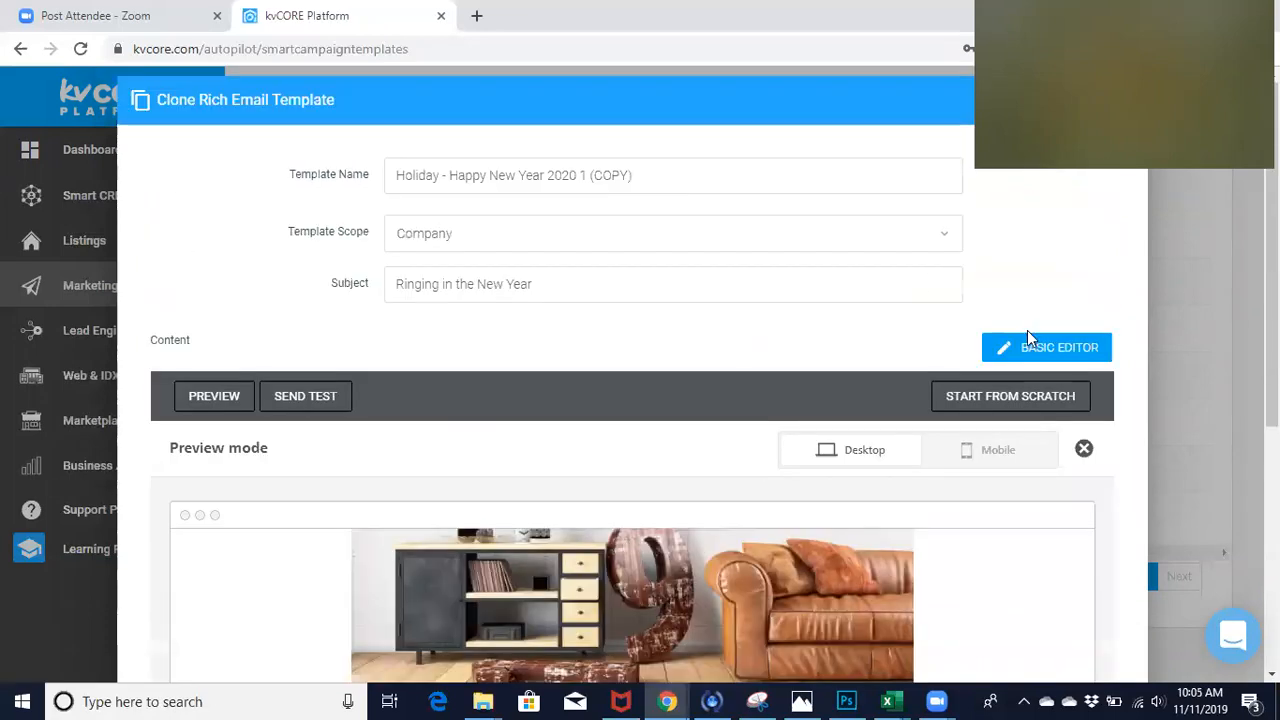
pyautogui.click(988, 458)
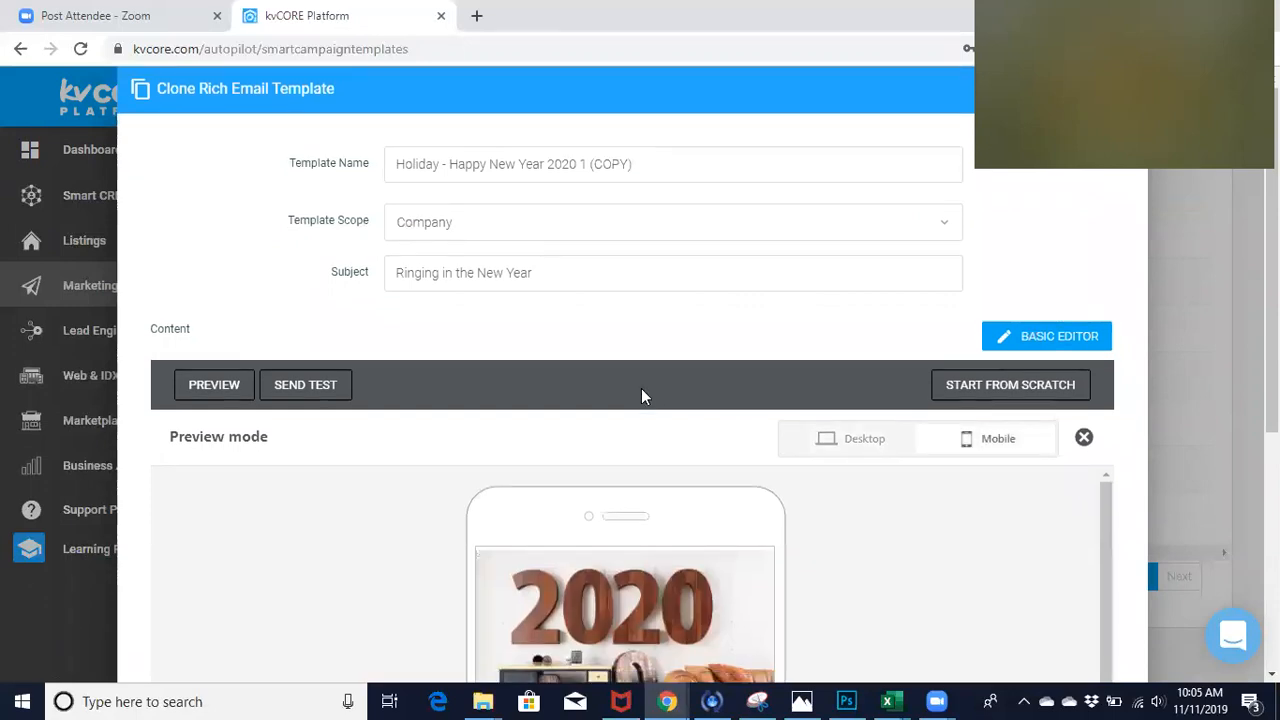
pyautogui.scroll(-1, 642, 395)
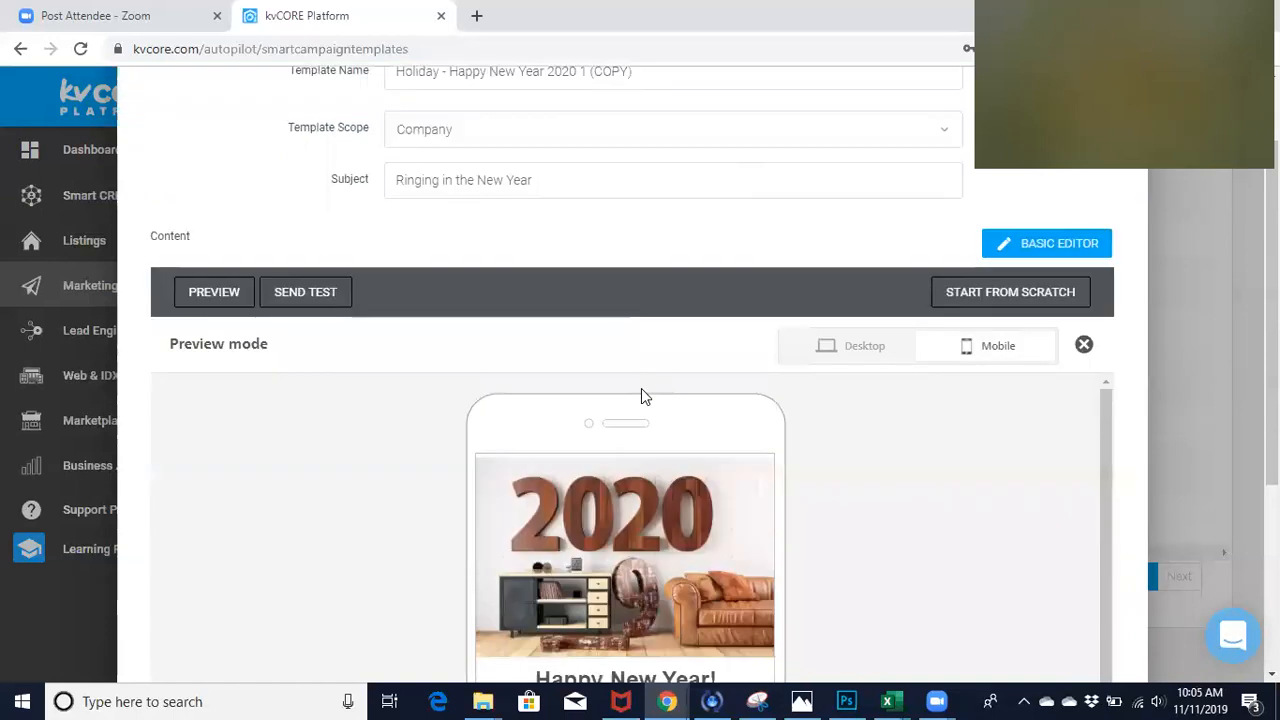
pyautogui.scroll(-1, 641, 396)
pyautogui.scroll(-2, 617, 552)
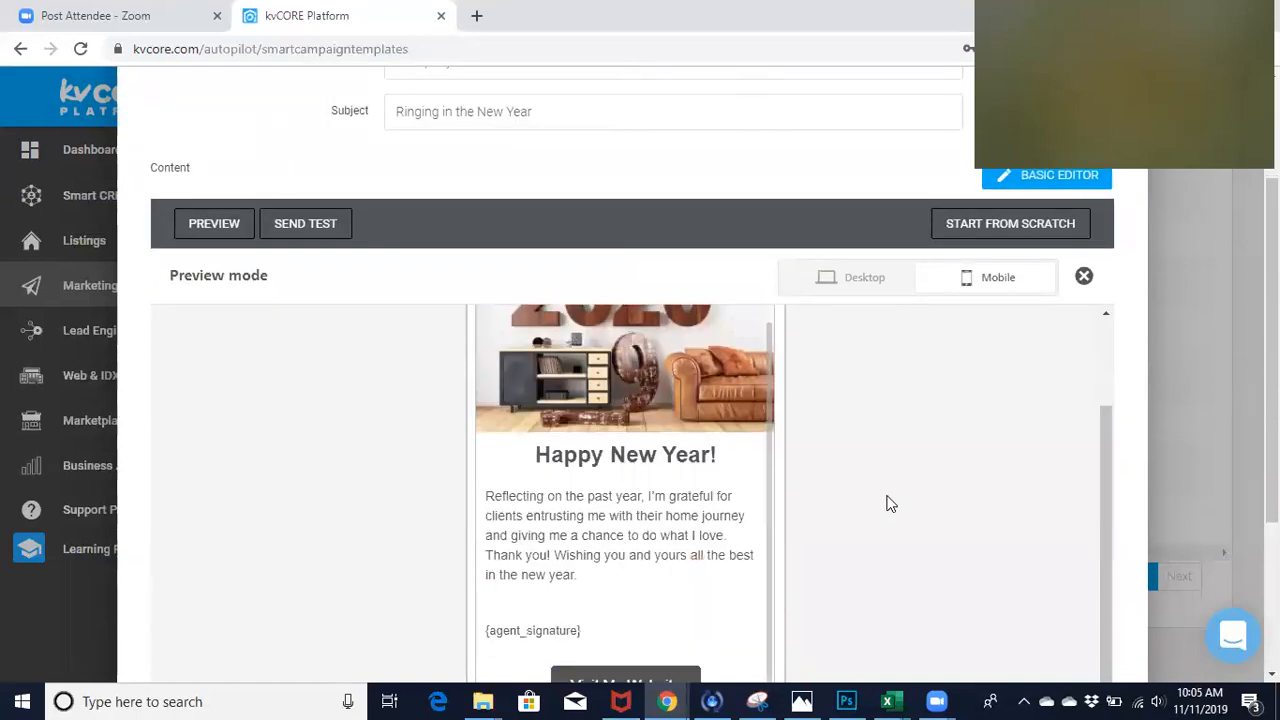
pyautogui.scroll(-1, 890, 505)
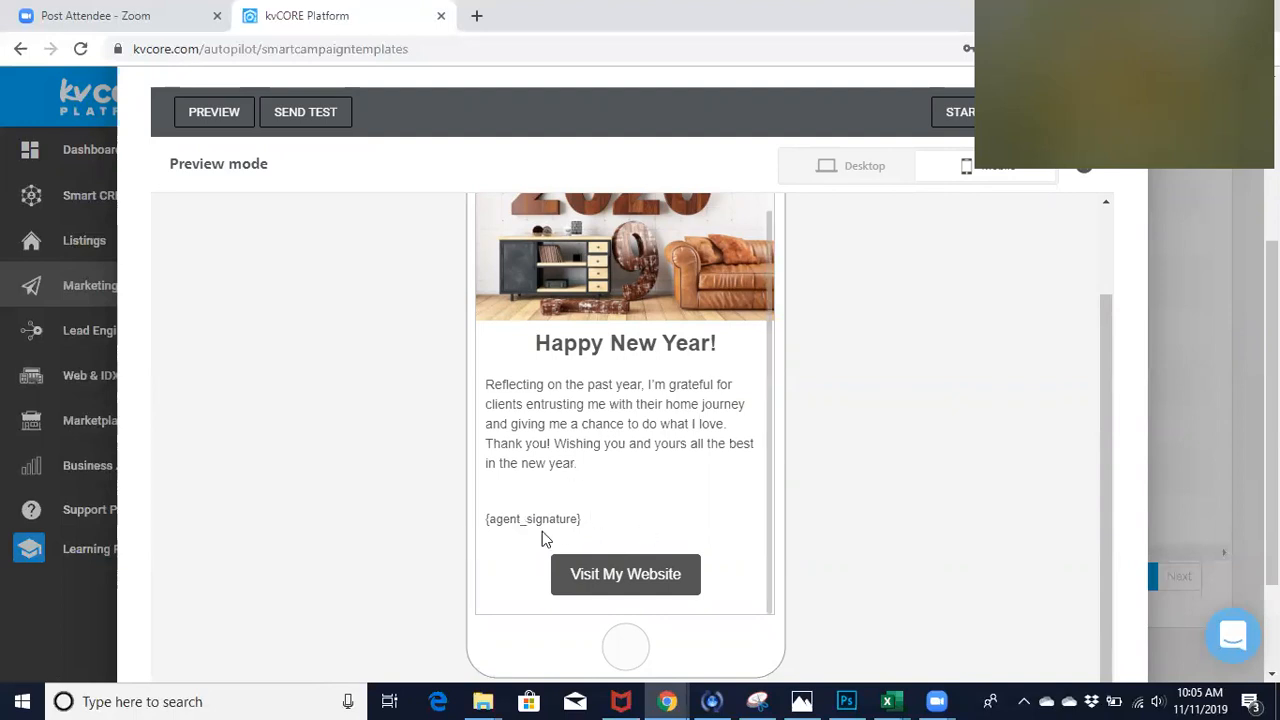
pyautogui.scroll(3, 542, 531)
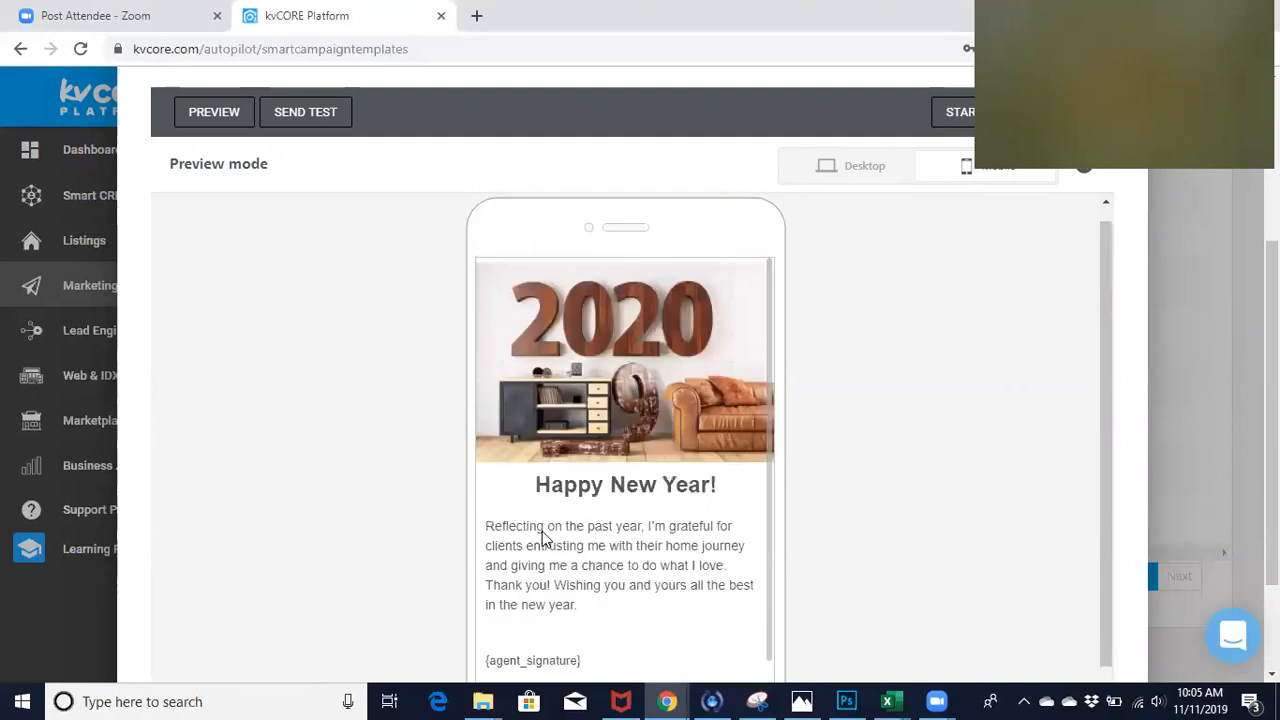
pyautogui.scroll(-2, 542, 531)
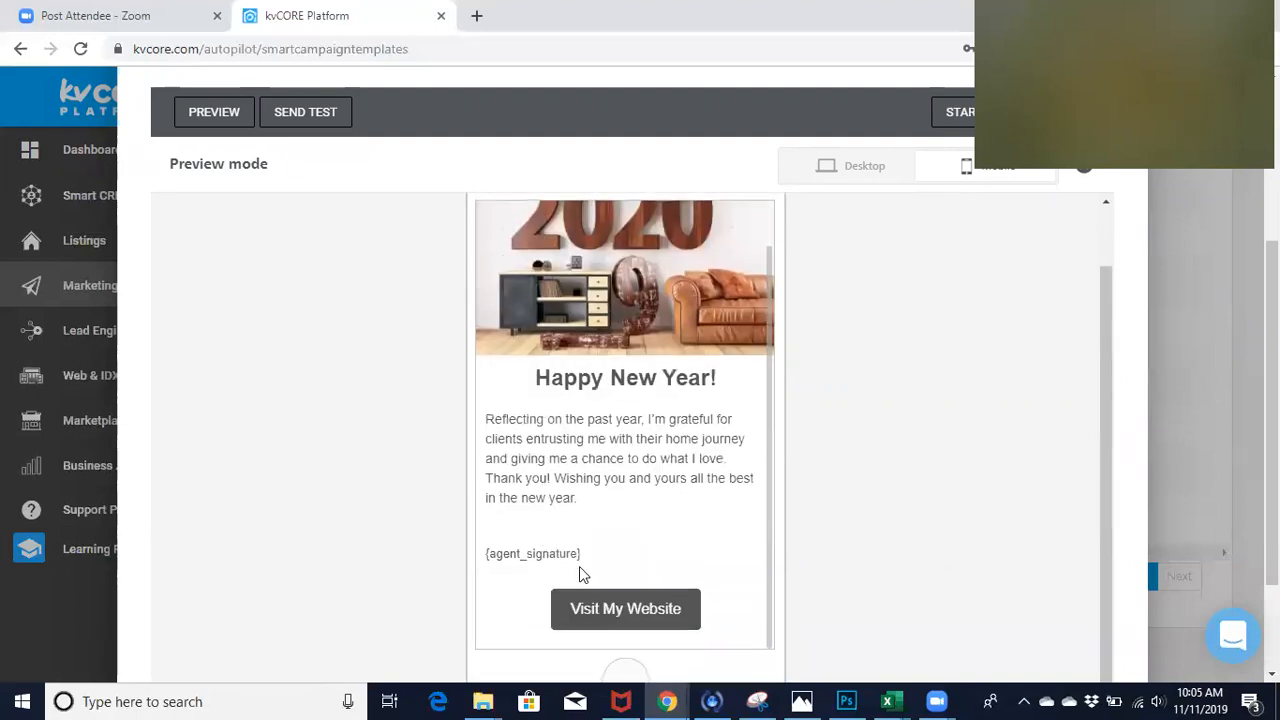
pyautogui.scroll(1, 917, 429)
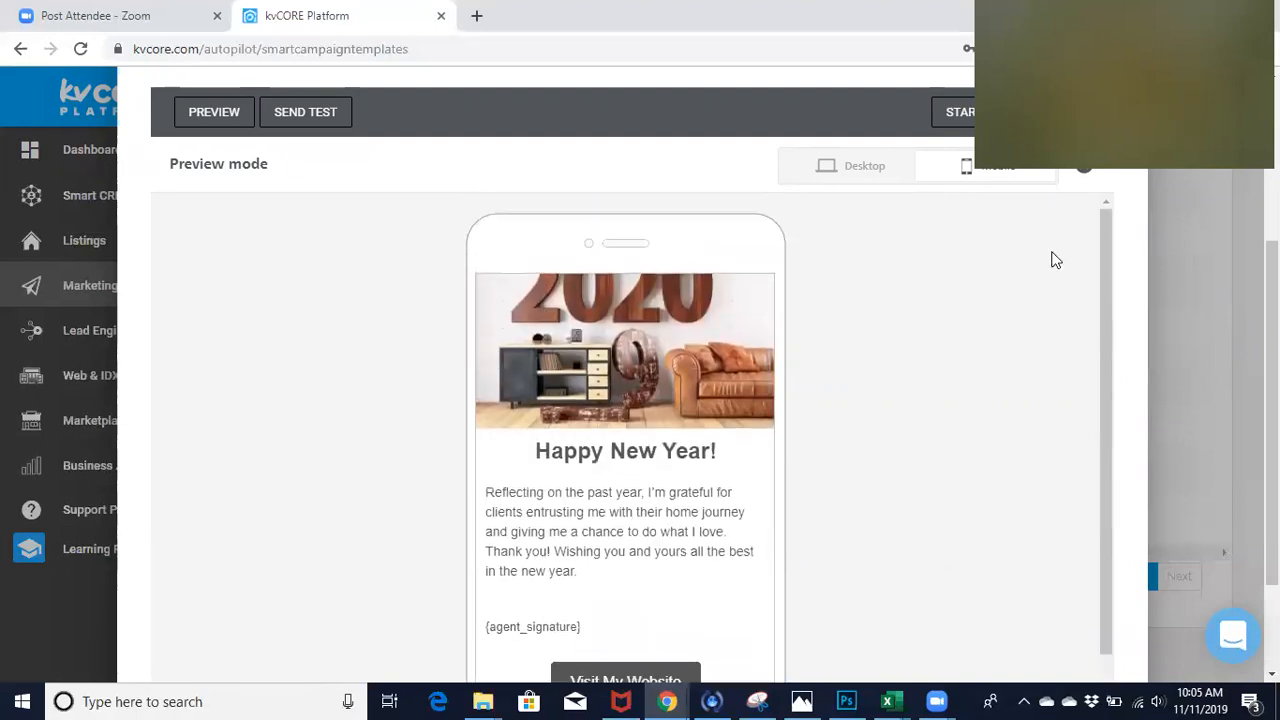
pyautogui.click(1087, 172)
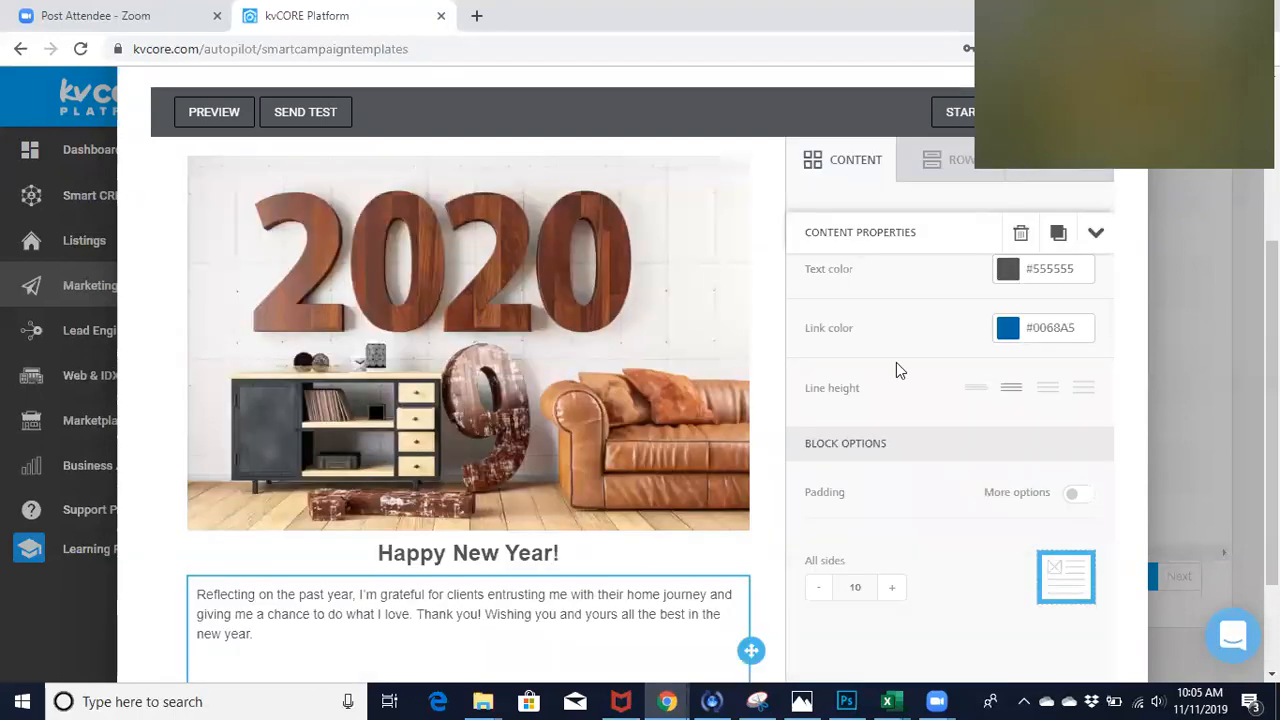
# - Rename the cloned template as "Happy New Year! 2020"
pyautogui.scroll(-2, 686, 572)
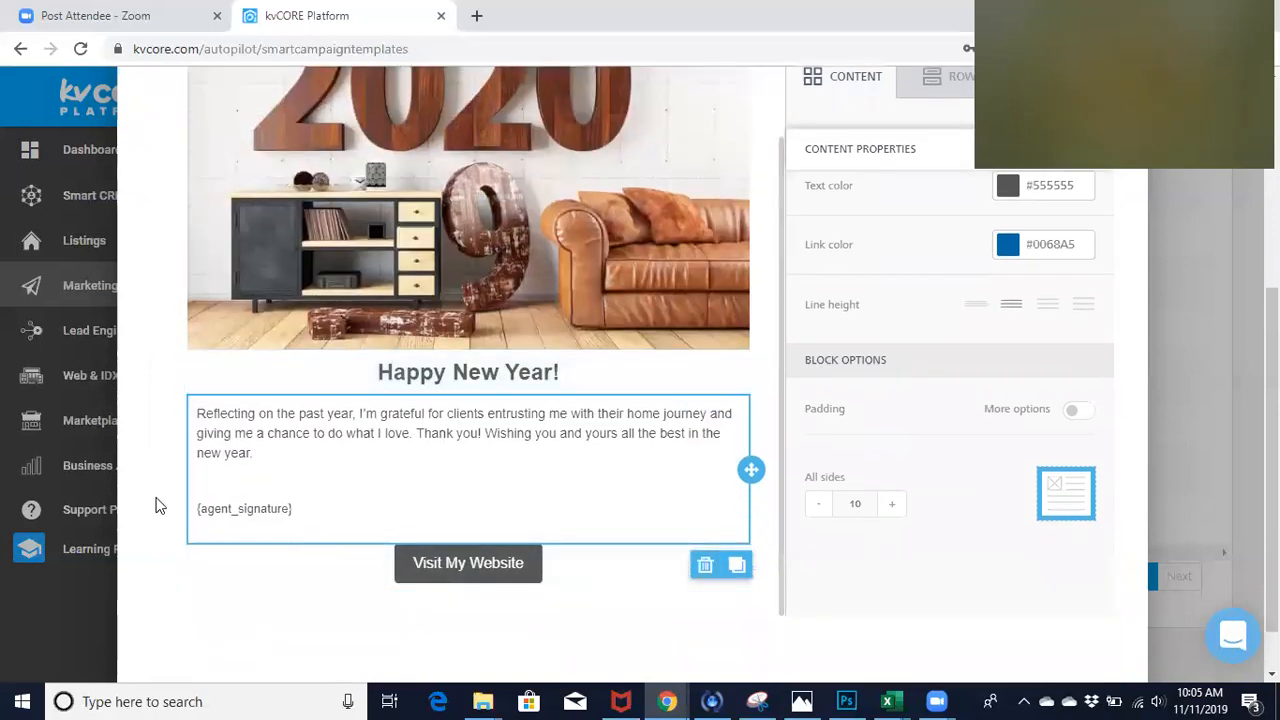
pyautogui.scroll(3, 160, 503)
pyautogui.scroll(3, 160, 505)
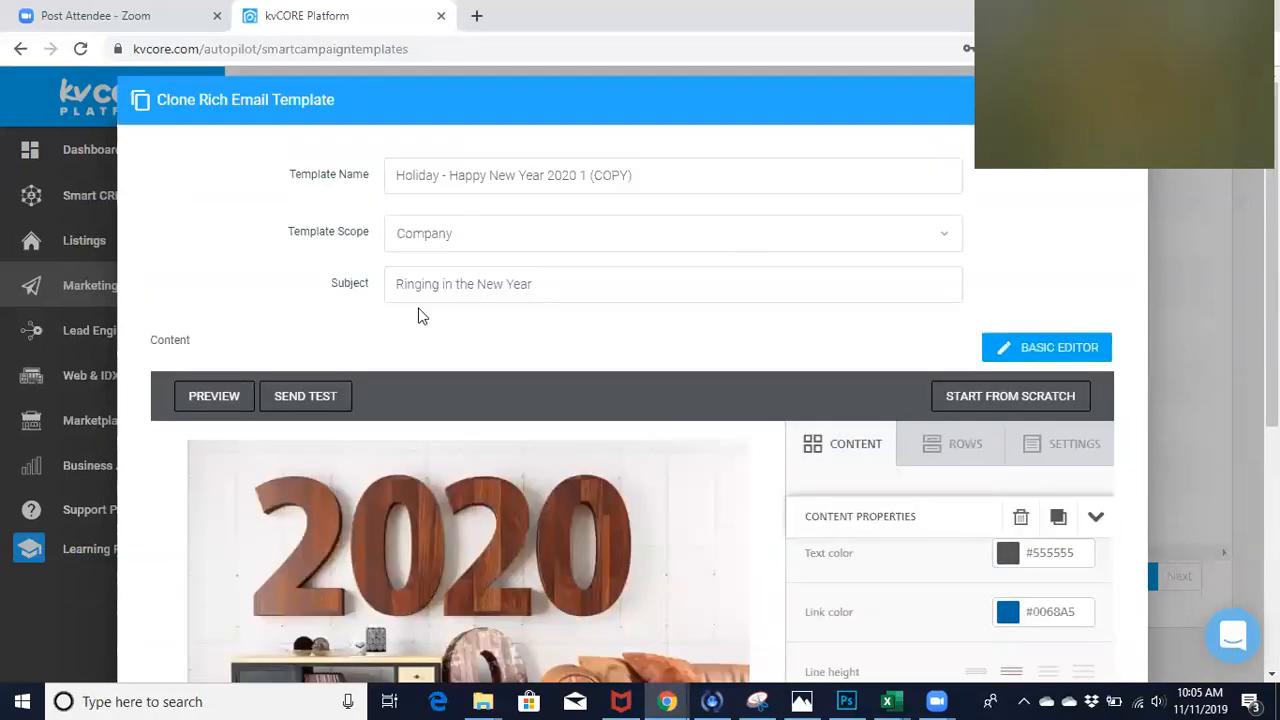
pyautogui.tripleClick(458, 177)
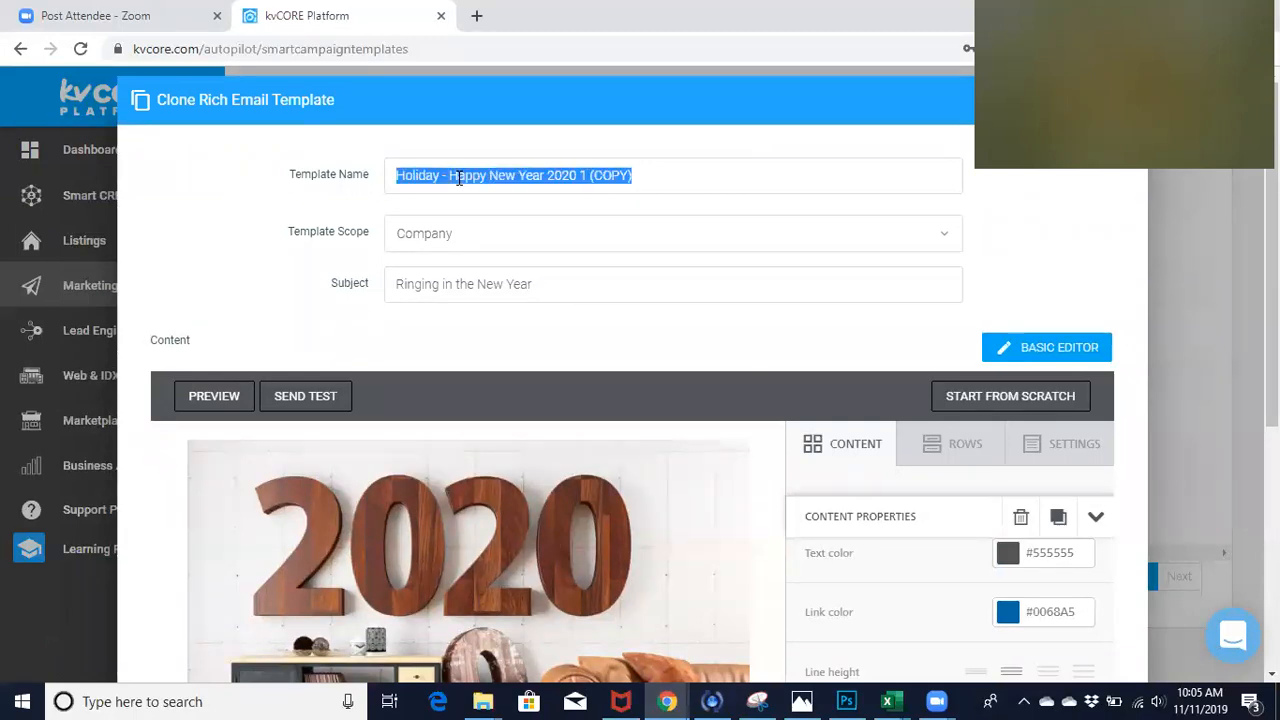
pyautogui.write('Happy ')
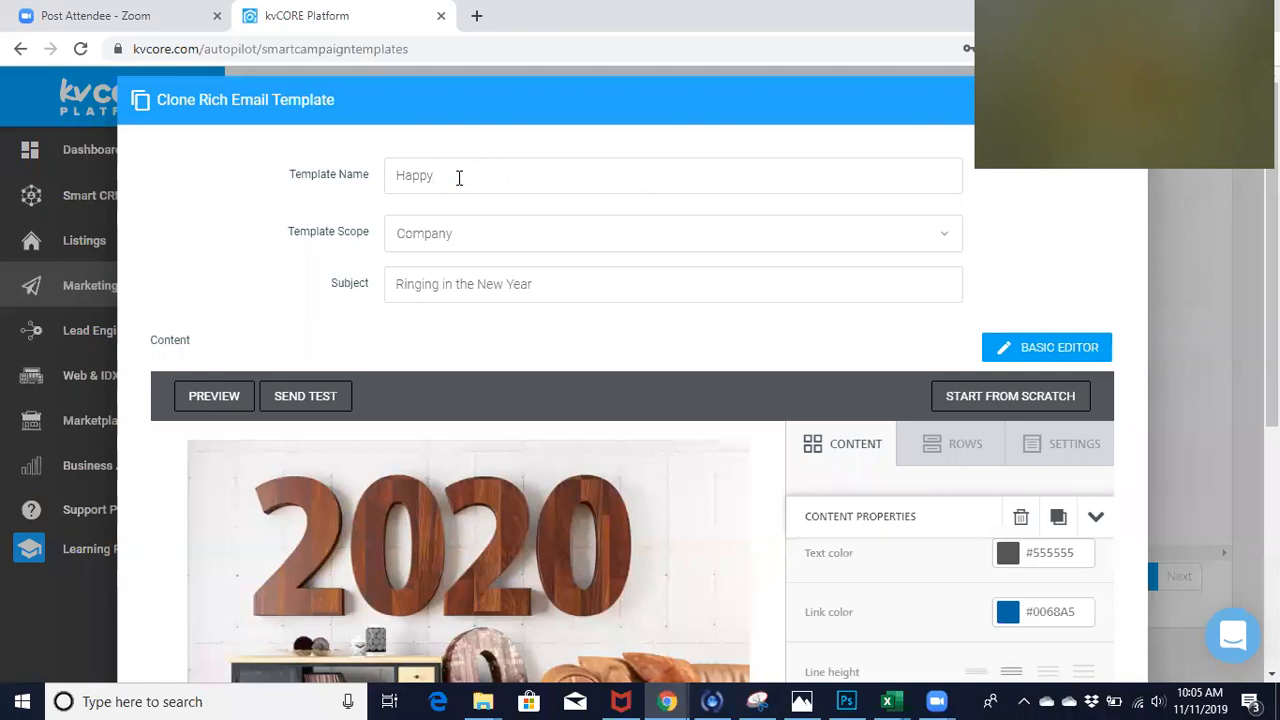
pyautogui.write('New Year! 2020')
# - Set the template scope to the individual agent instead of the company and save the cloned template
pyautogui.click(945, 245)
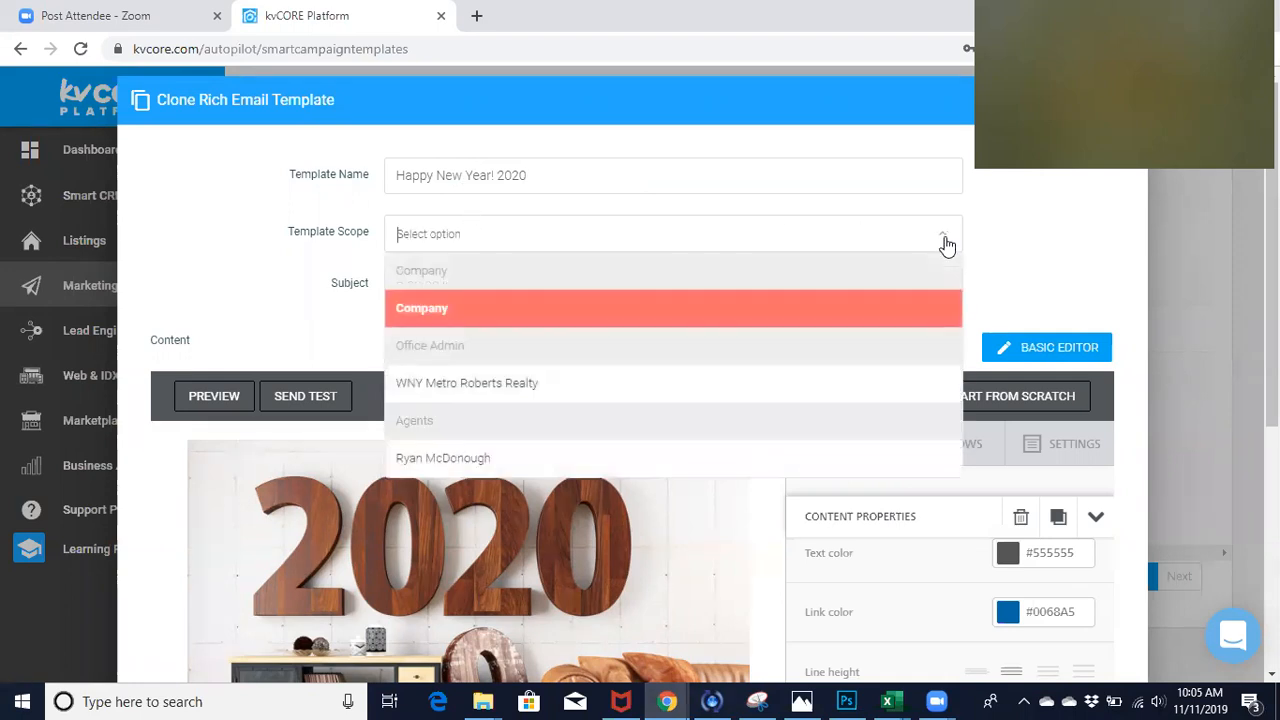
pyautogui.click(538, 468)
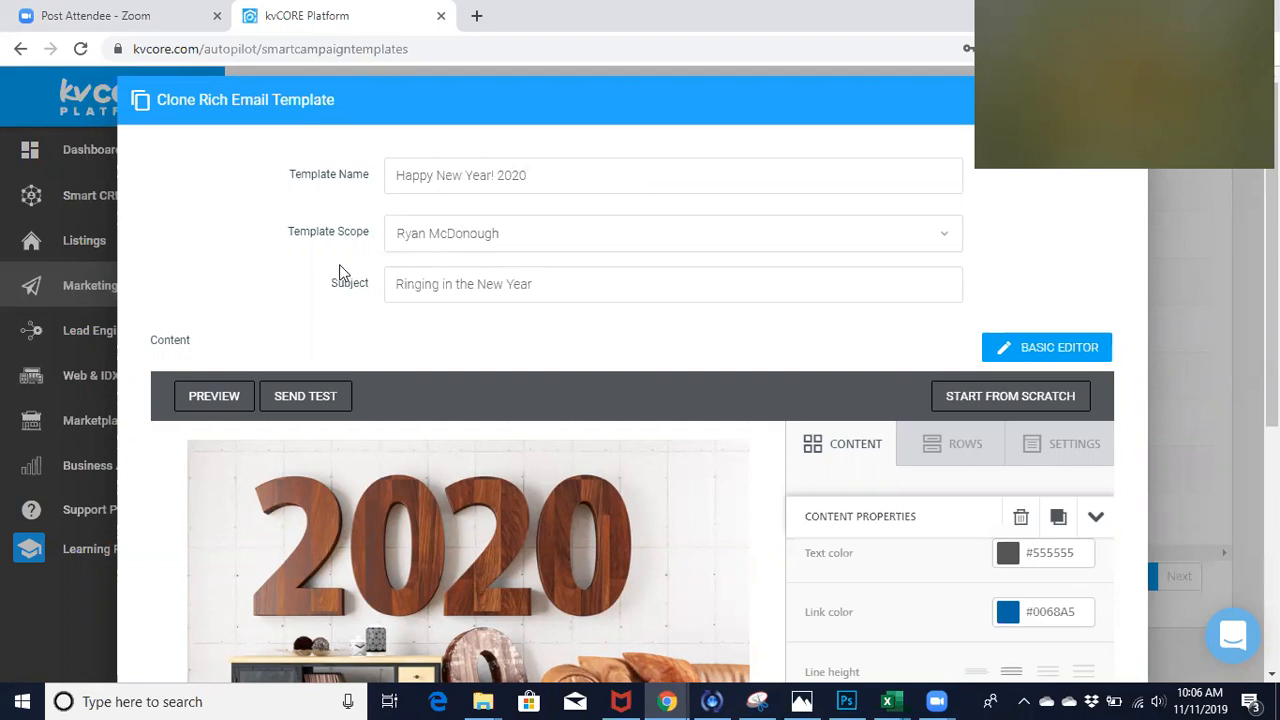
pyautogui.click(553, 288)
pyautogui.scroll(-3, 182, 482)
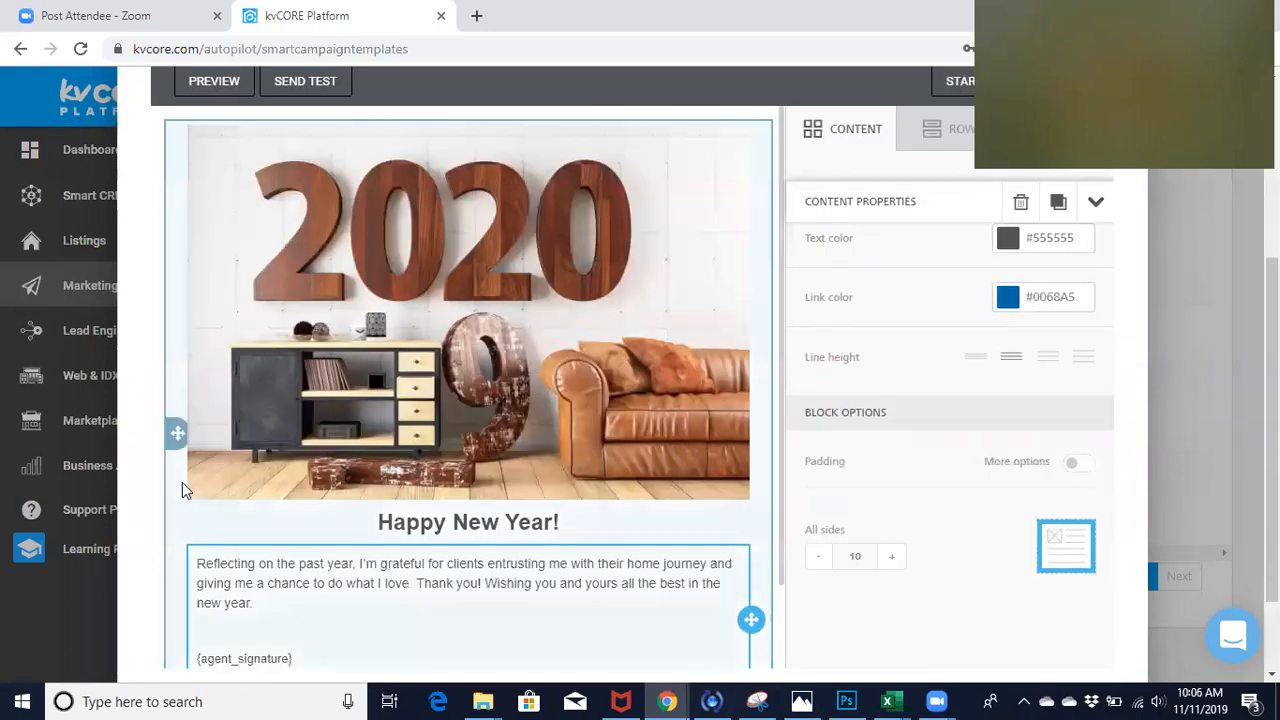
pyautogui.scroll(-2, 182, 482)
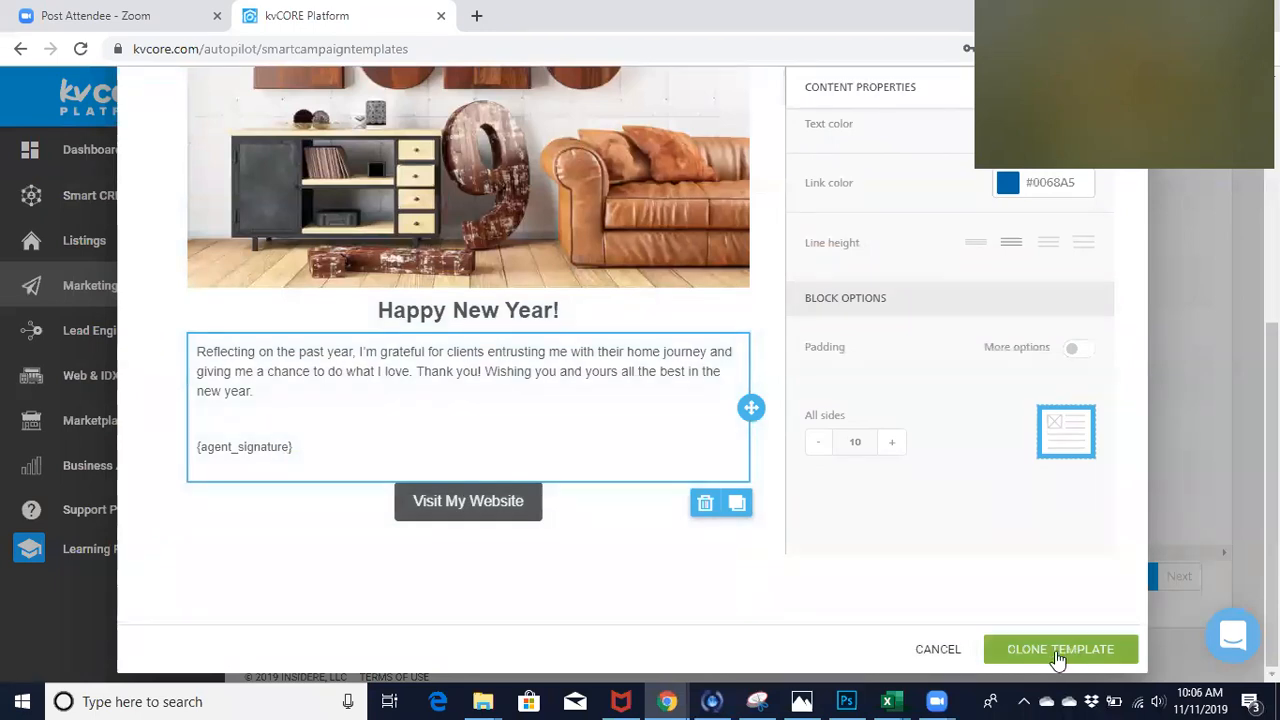
pyautogui.click(1058, 650)
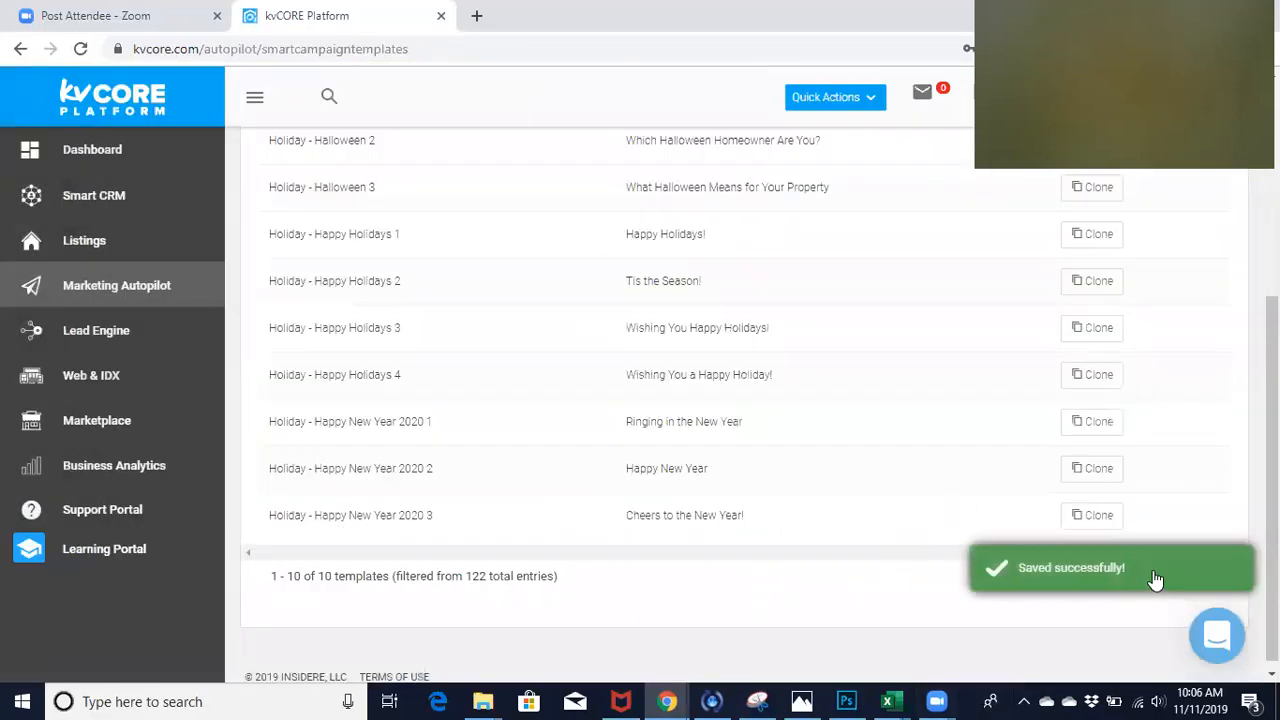
# - Look through the template list filtered by "holiday" for the newly saved clone
pyautogui.scroll(3, 705, 366)
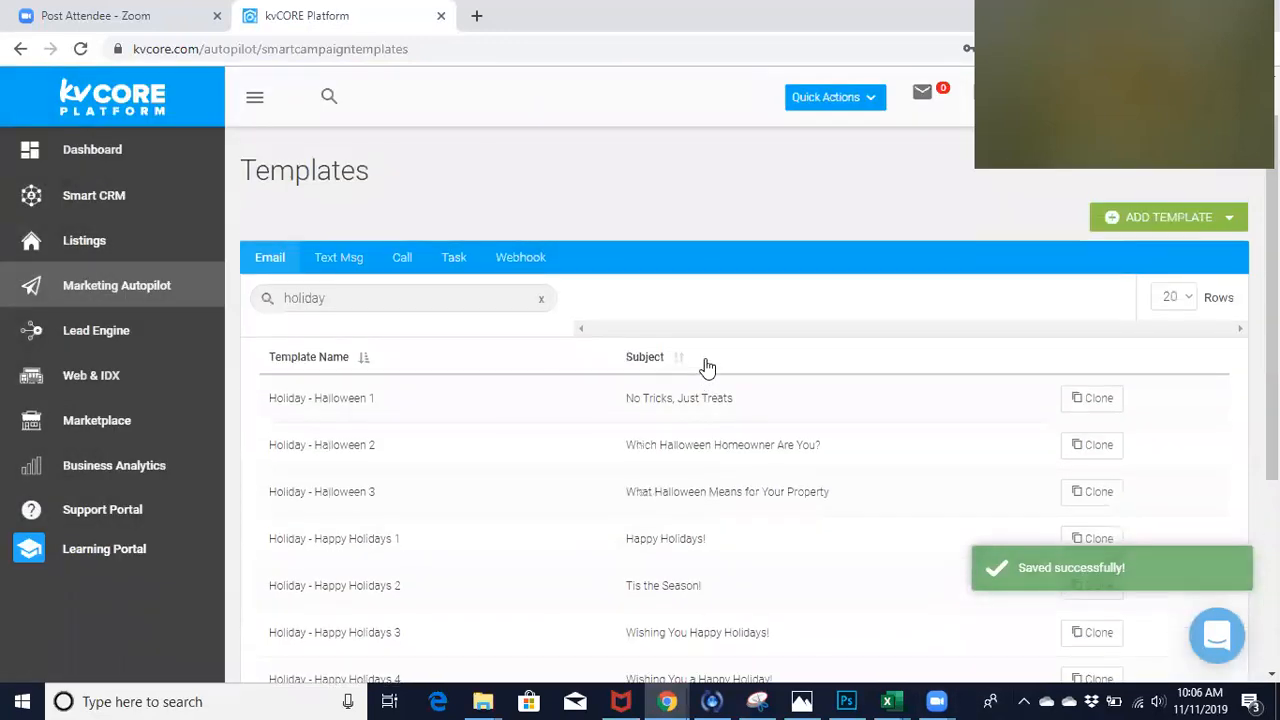
pyautogui.scroll(-1, 705, 366)
pyautogui.scroll(-3, 705, 366)
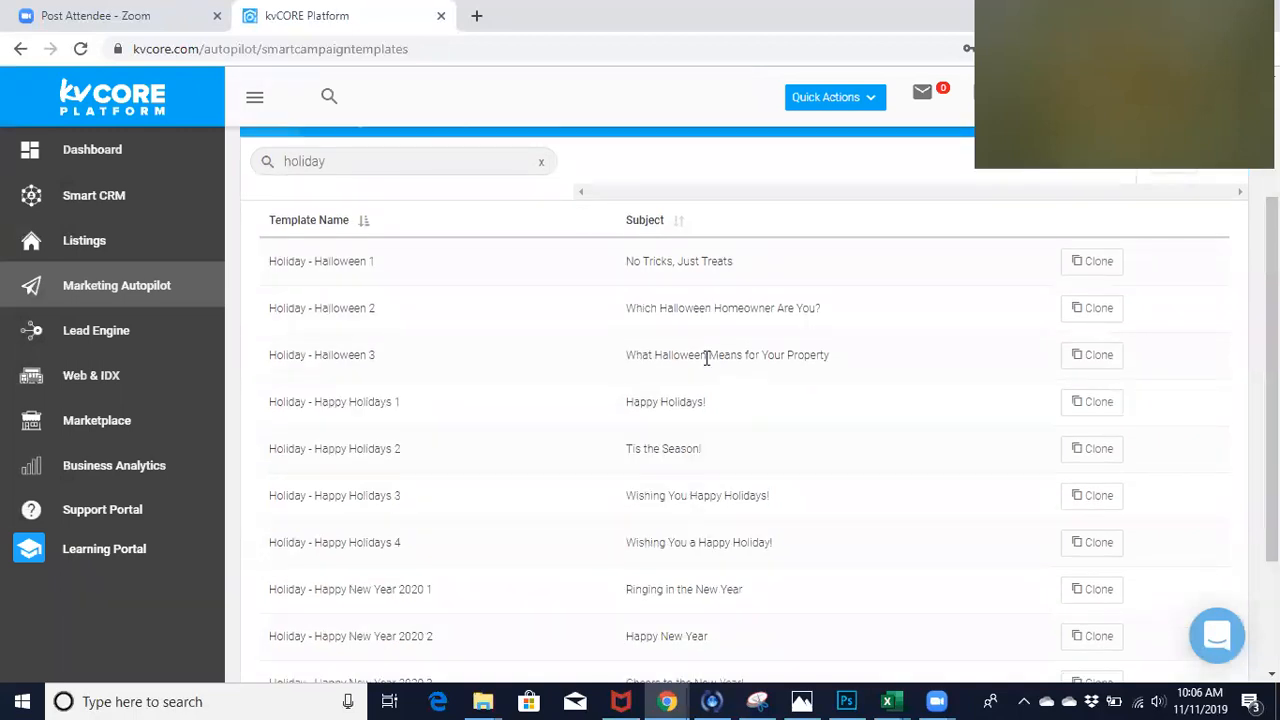
# - Check the holiday template list for the saved clone, reload the page, and filter the email templates by "holiday" again
pyautogui.scroll(1, 581, 469)
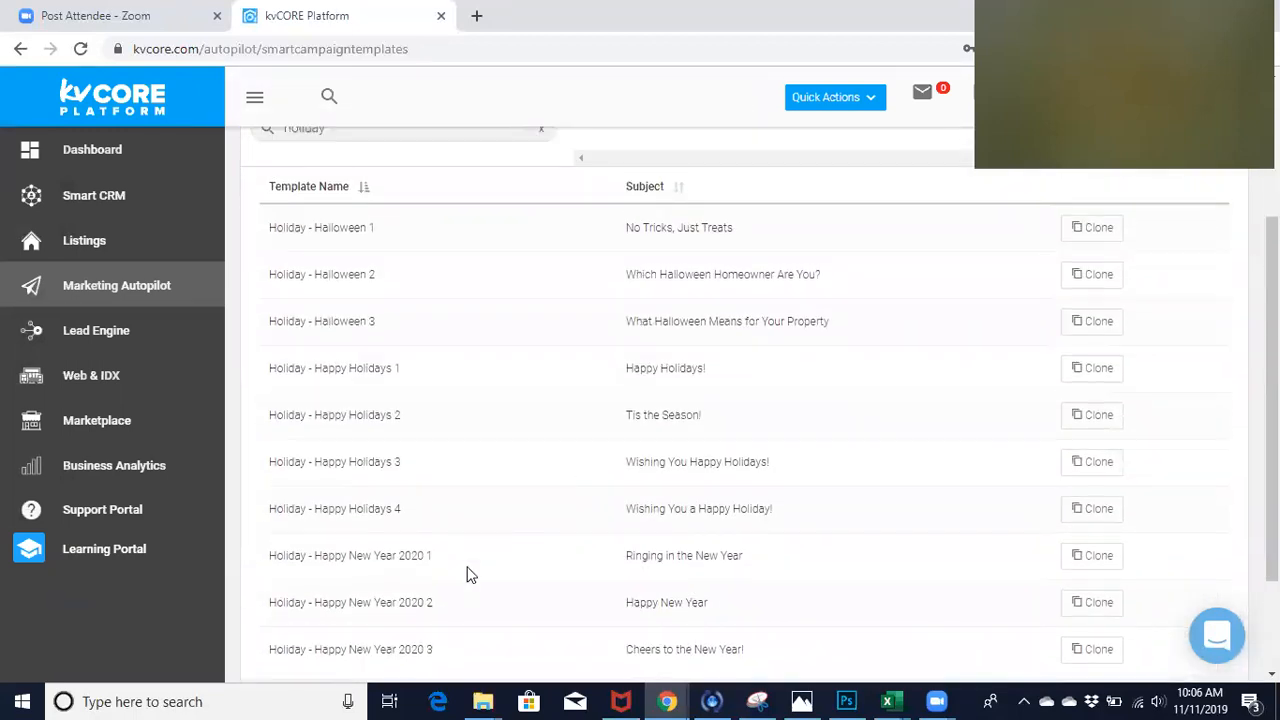
pyautogui.scroll(-1, 469, 571)
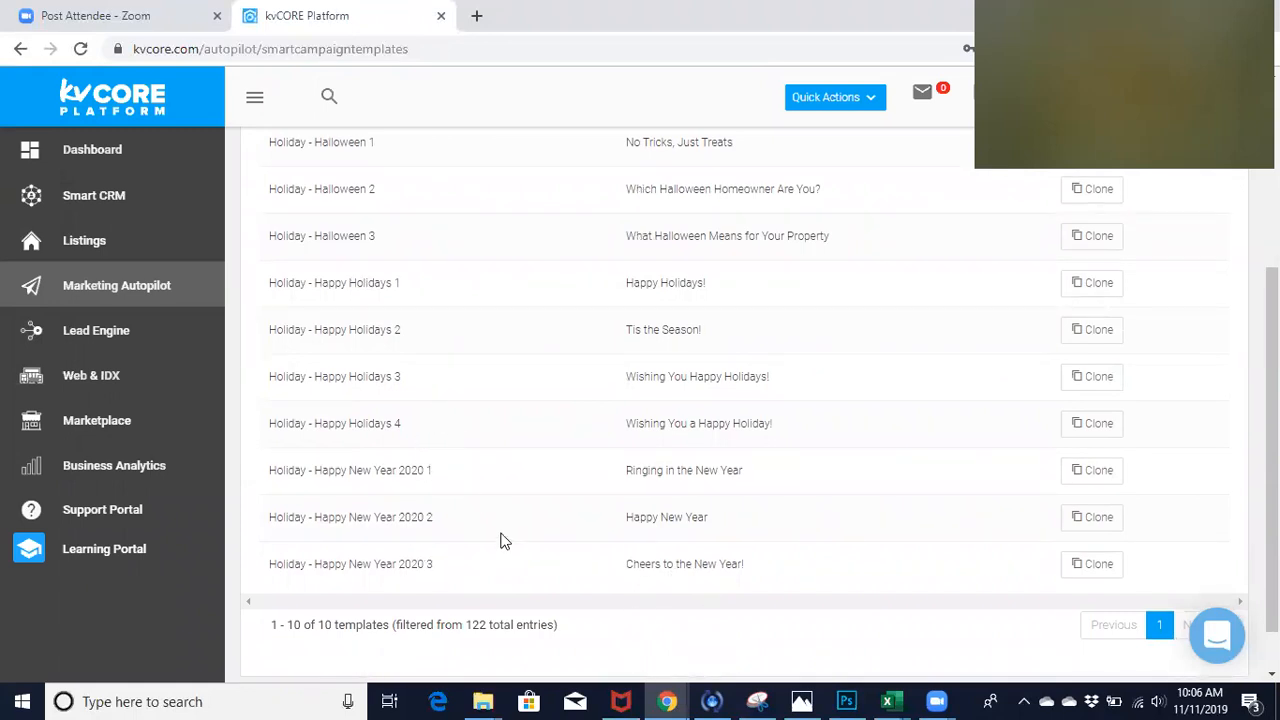
pyautogui.scroll(-1, 503, 543)
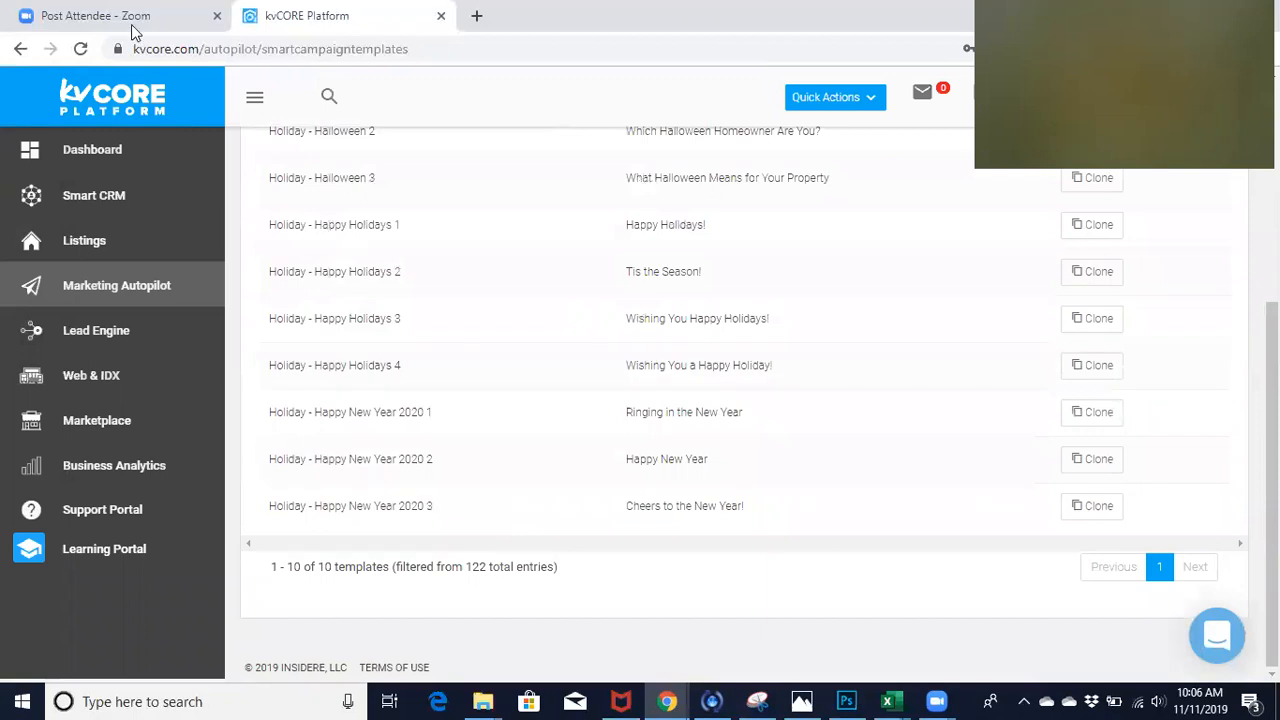
pyautogui.click(81, 48)
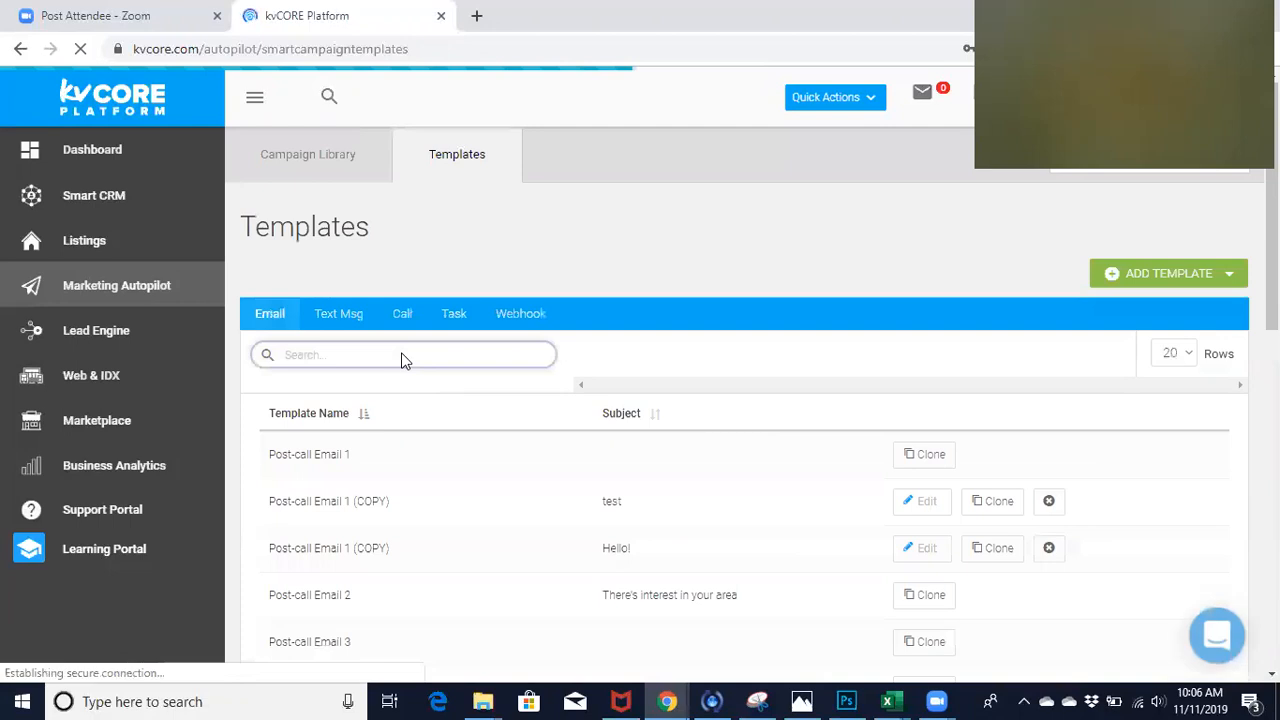
pyautogui.click(352, 352)
pyautogui.write('ho')
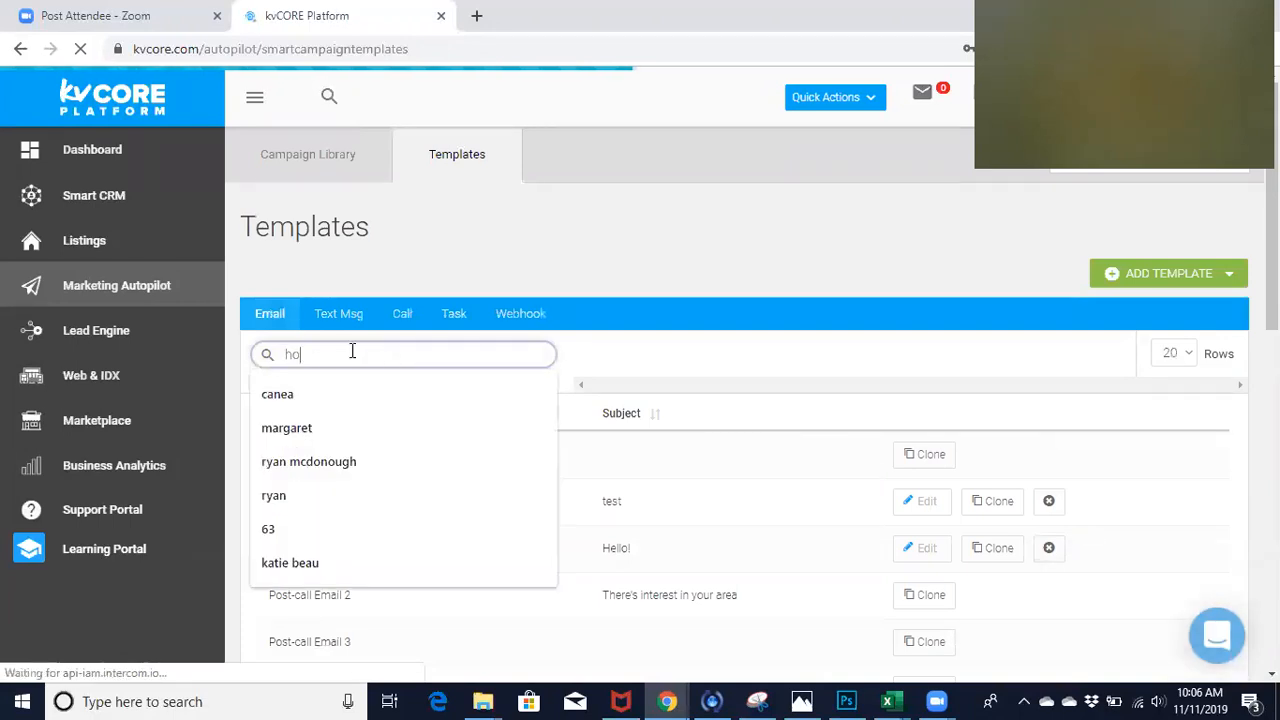
pyautogui.write('liday')
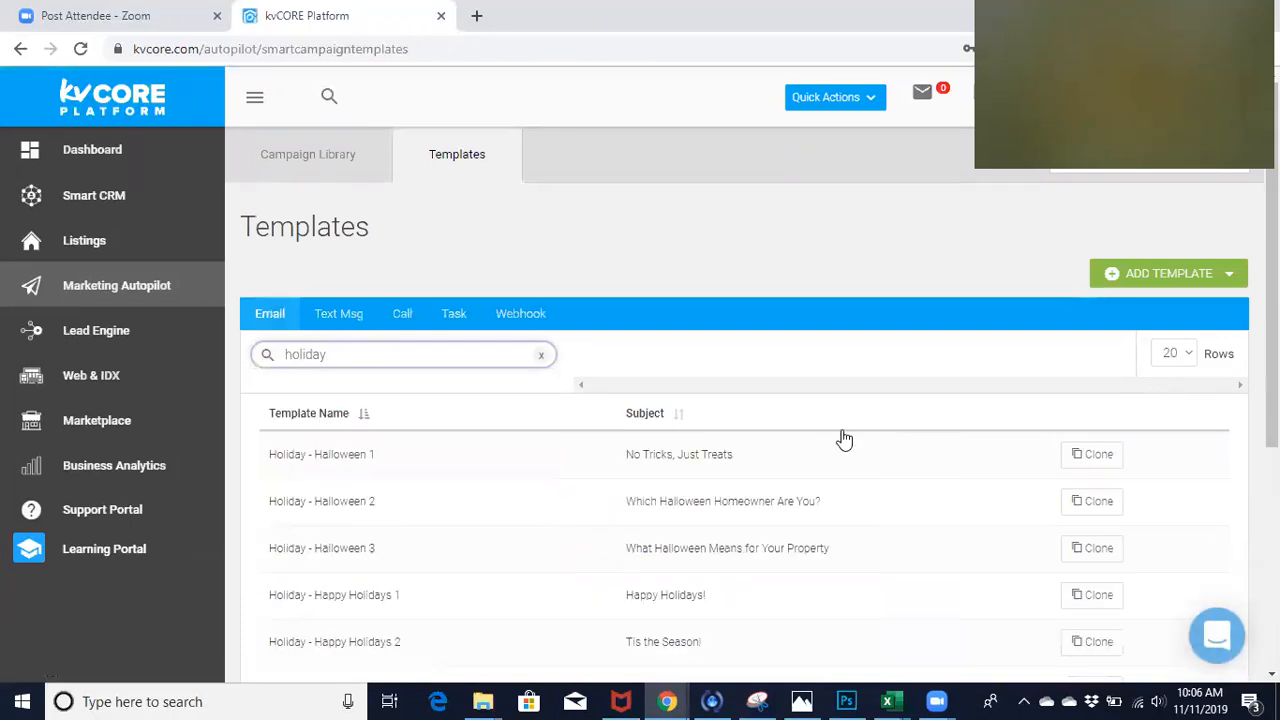
pyautogui.scroll(-2, 843, 437)
pyautogui.scroll(-3, 562, 544)
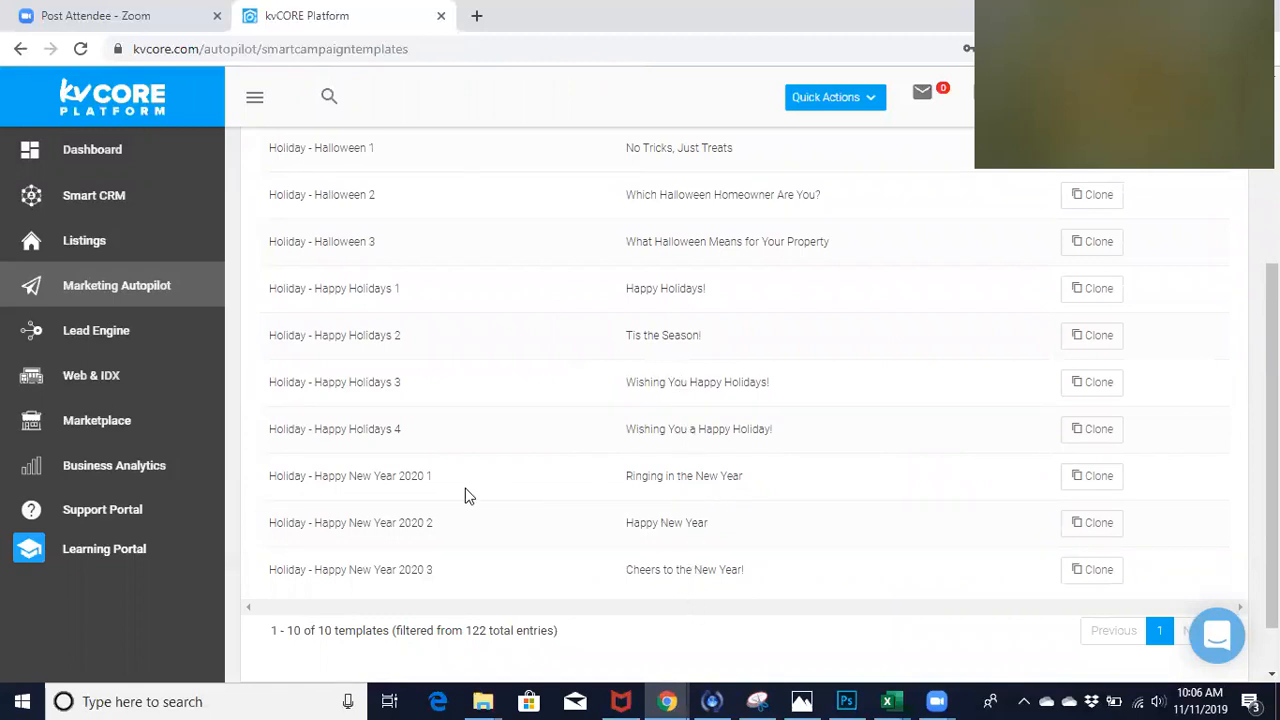
pyautogui.scroll(3, 545, 455)
pyautogui.scroll(-4, 543, 451)
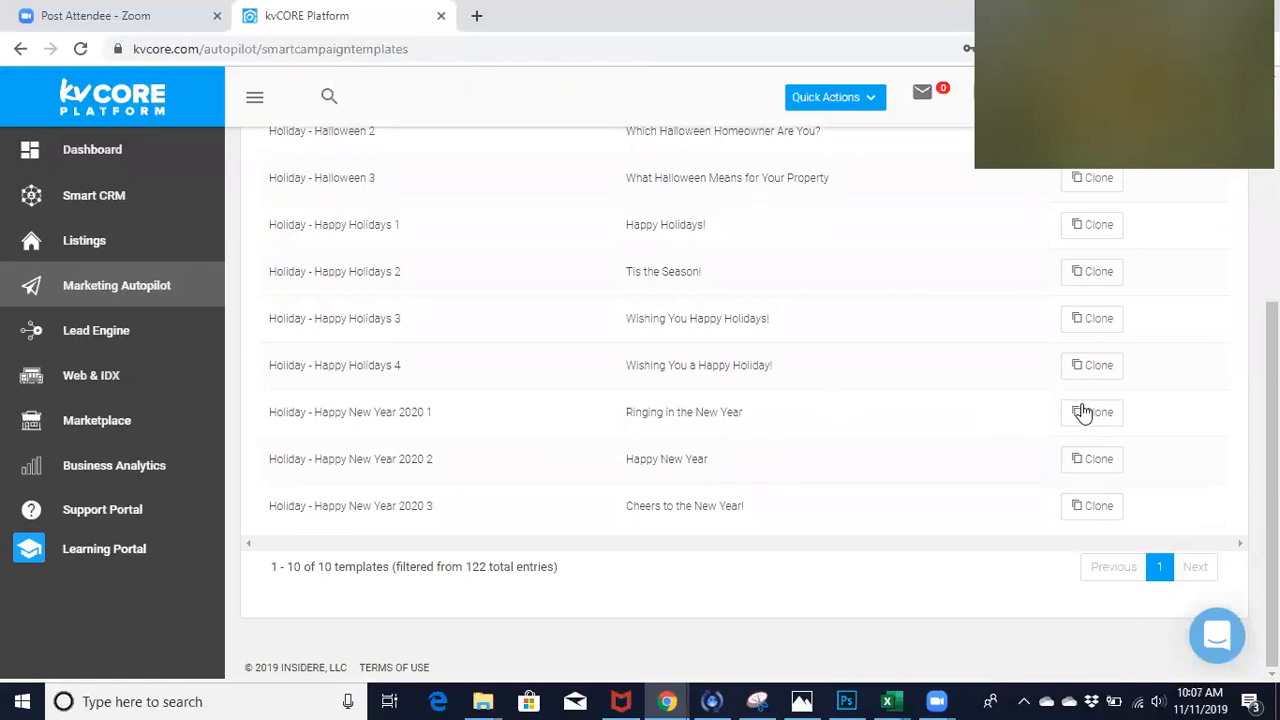
pyautogui.click(1083, 413)
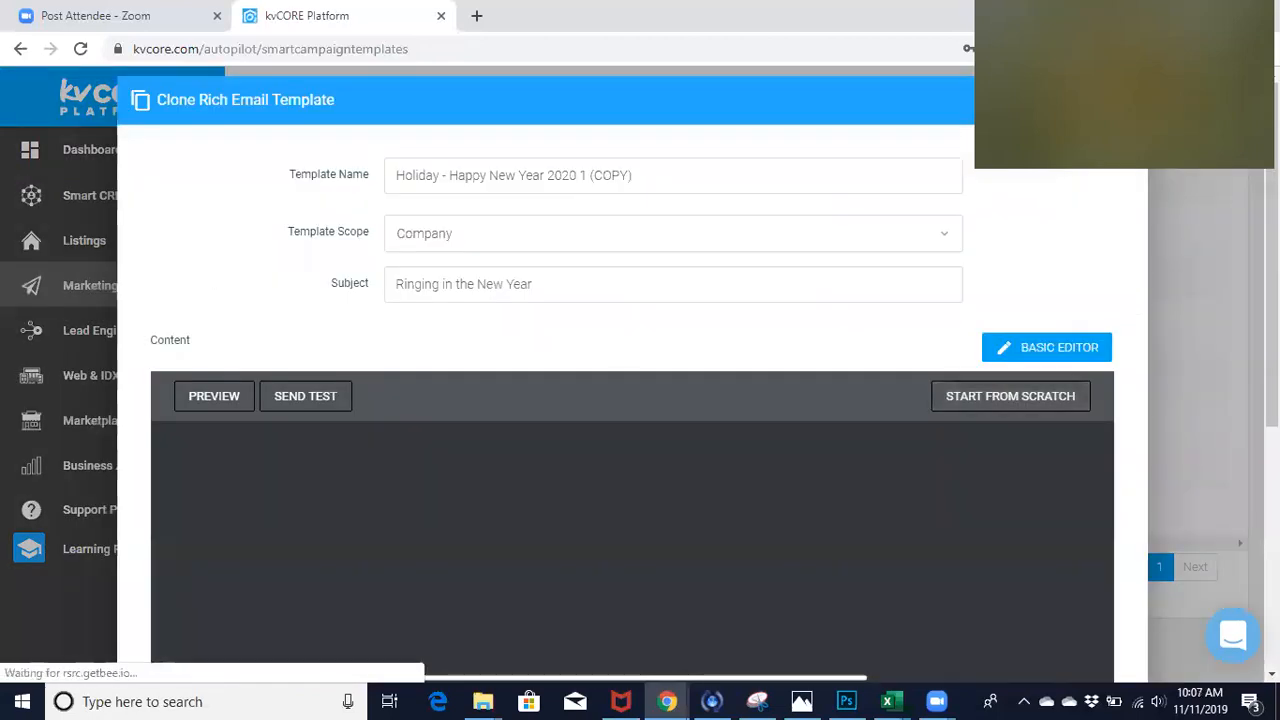
pyautogui.click(1122, 100)
pyautogui.click(585, 495)
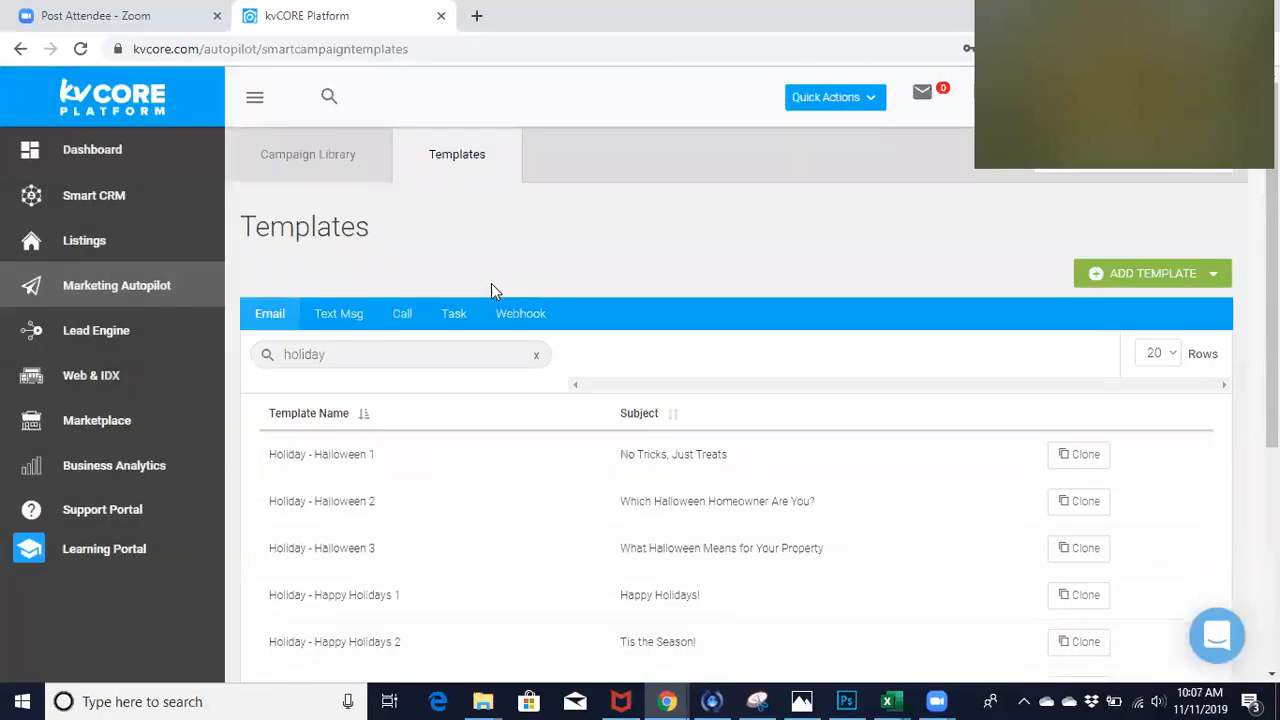
# - Filter the email templates by "new year" to find the saved "Happy New Year! 2020" clone
pyautogui.doubleClick(329, 362)
pyautogui.write('new year')
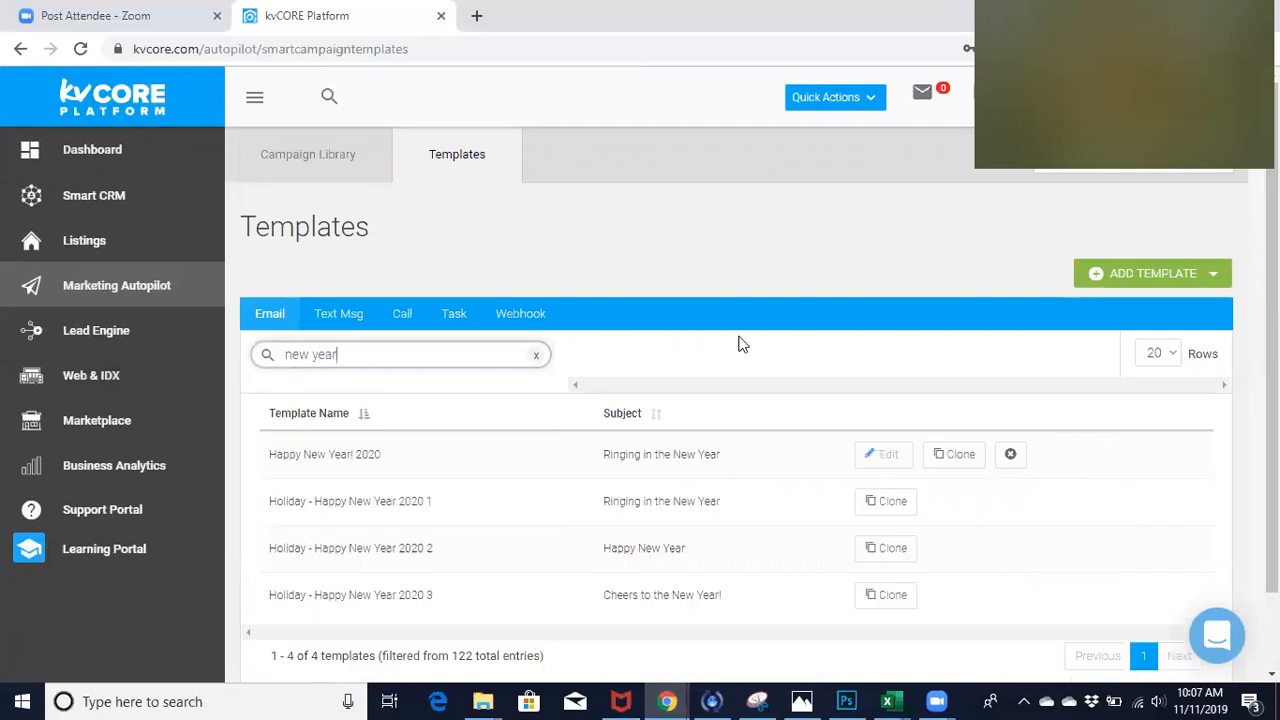
pyautogui.scroll(-1, 740, 344)
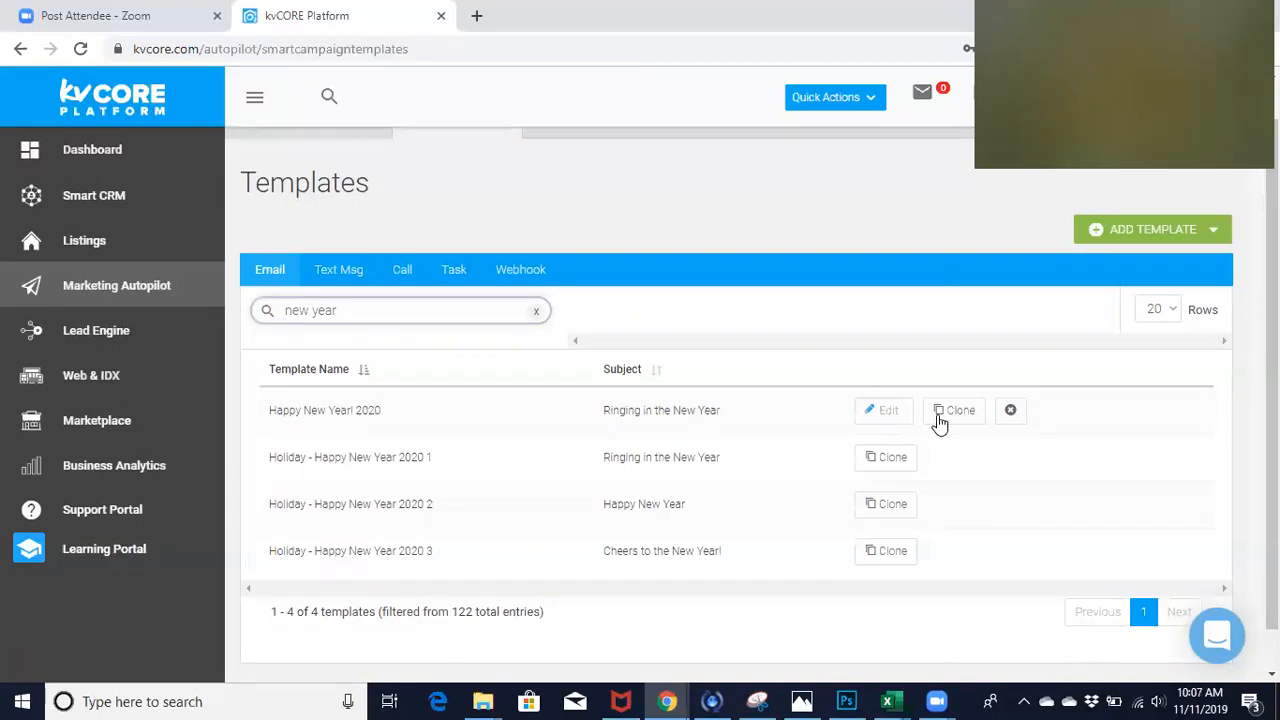
# - Open the "Happy New Year! 2020" template for editing and set its scope to the individual agent
pyautogui.click(877, 426)
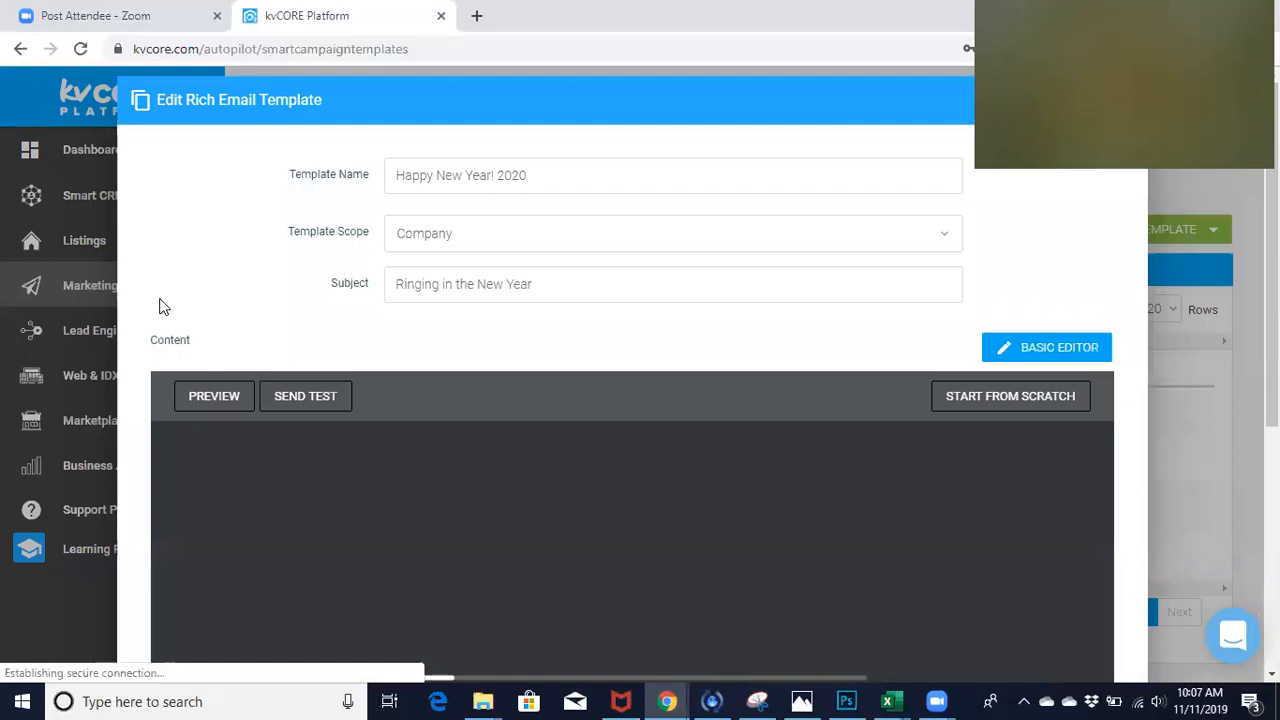
pyautogui.scroll(-1, 163, 306)
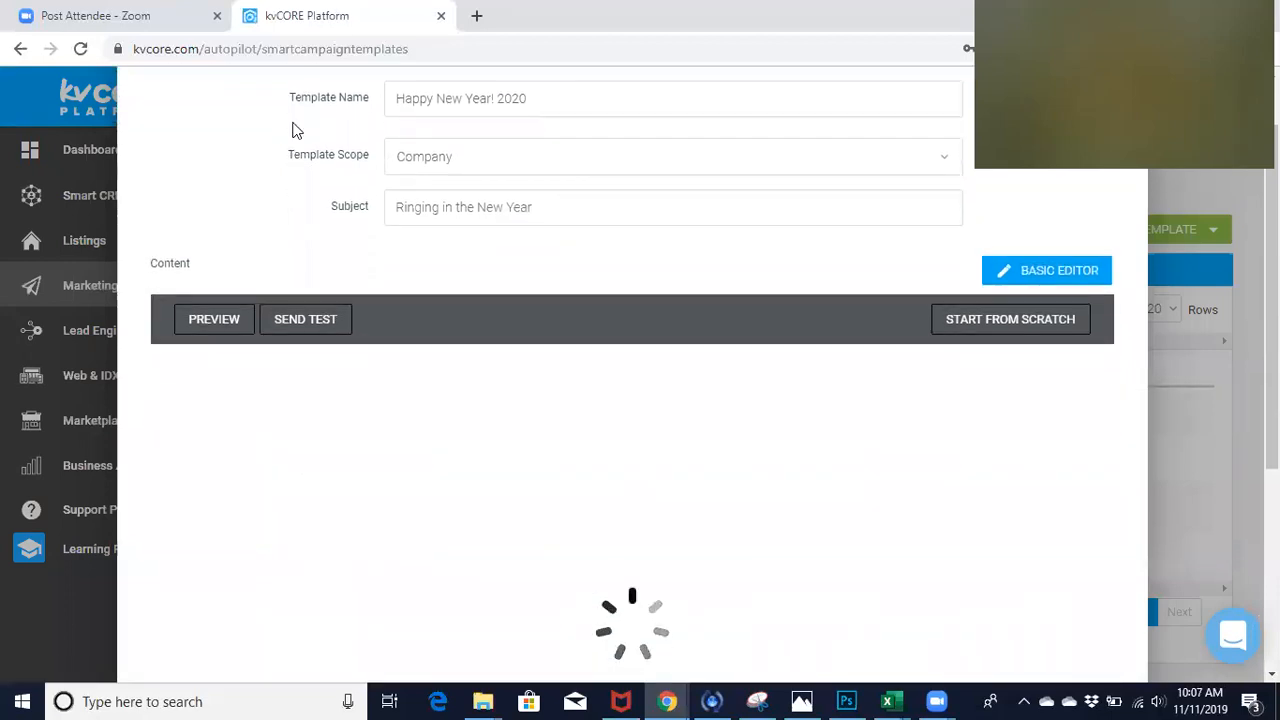
pyautogui.click(655, 156)
pyautogui.click(493, 387)
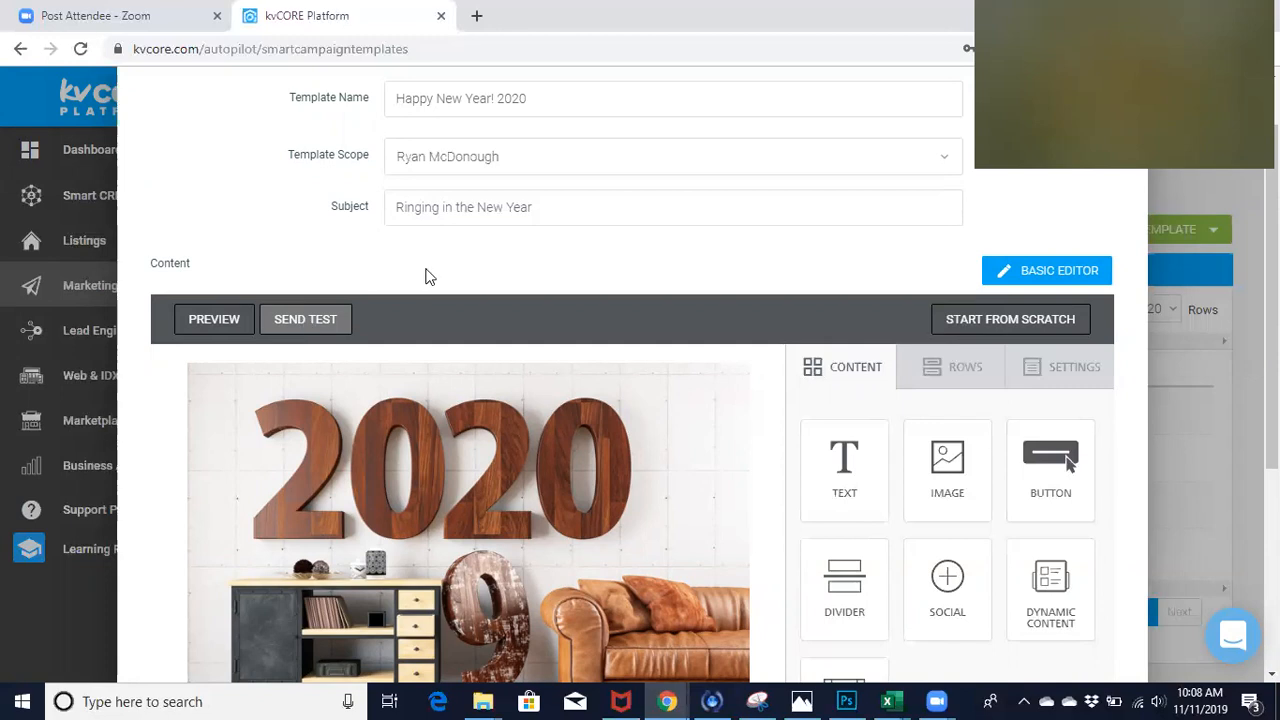
# - Send a test email of the "Happy New Year! 2020" template and save the updated template
pyautogui.click(313, 322)
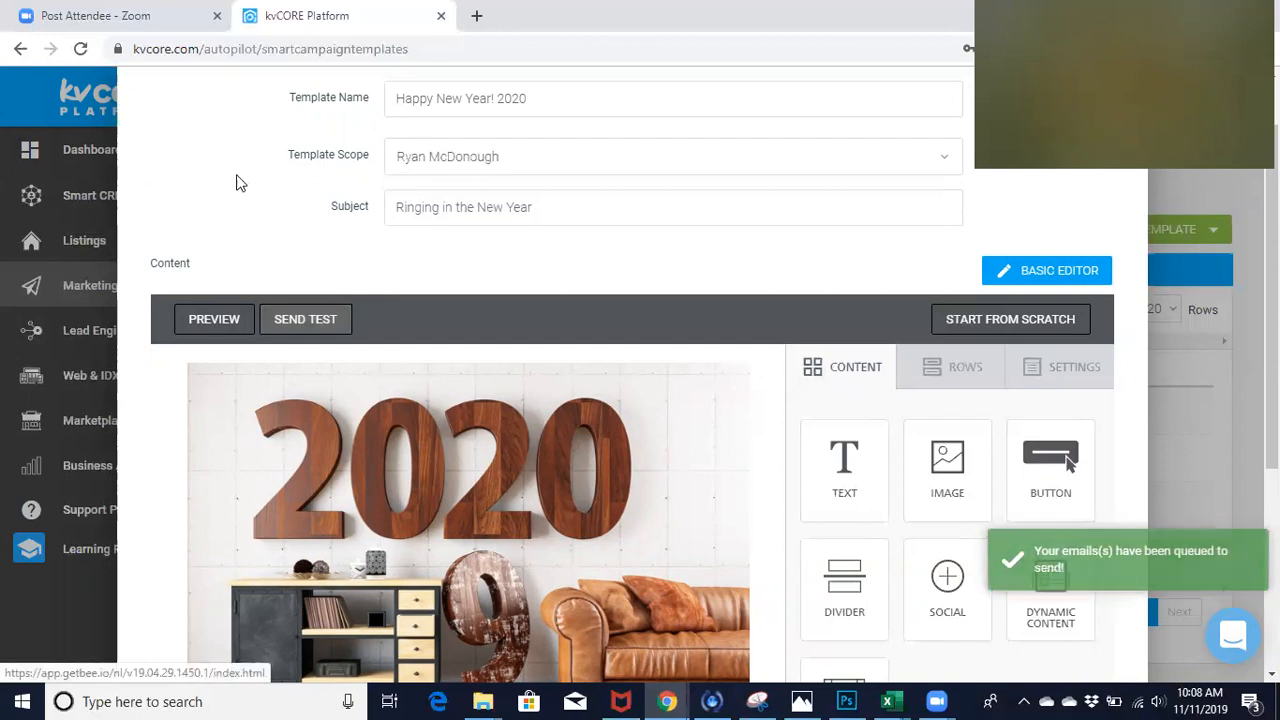
pyautogui.scroll(-1, 225, 181)
pyautogui.scroll(2, 225, 181)
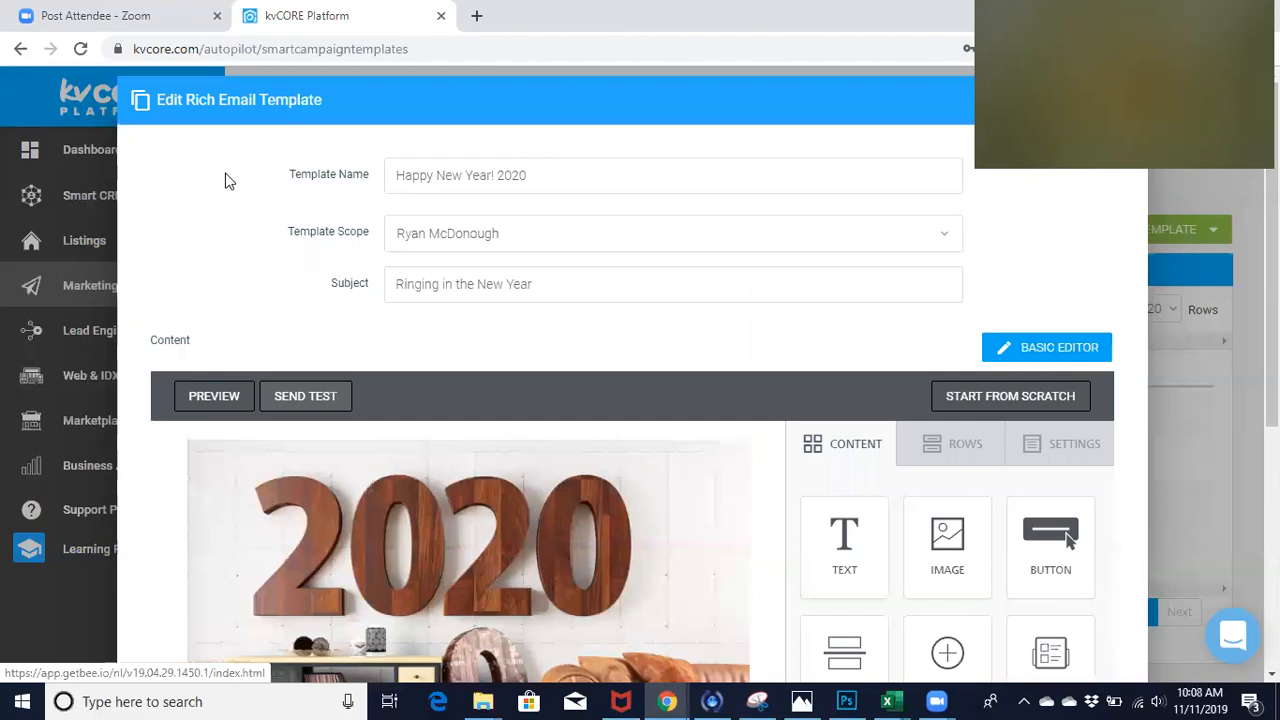
pyautogui.scroll(-5, 225, 181)
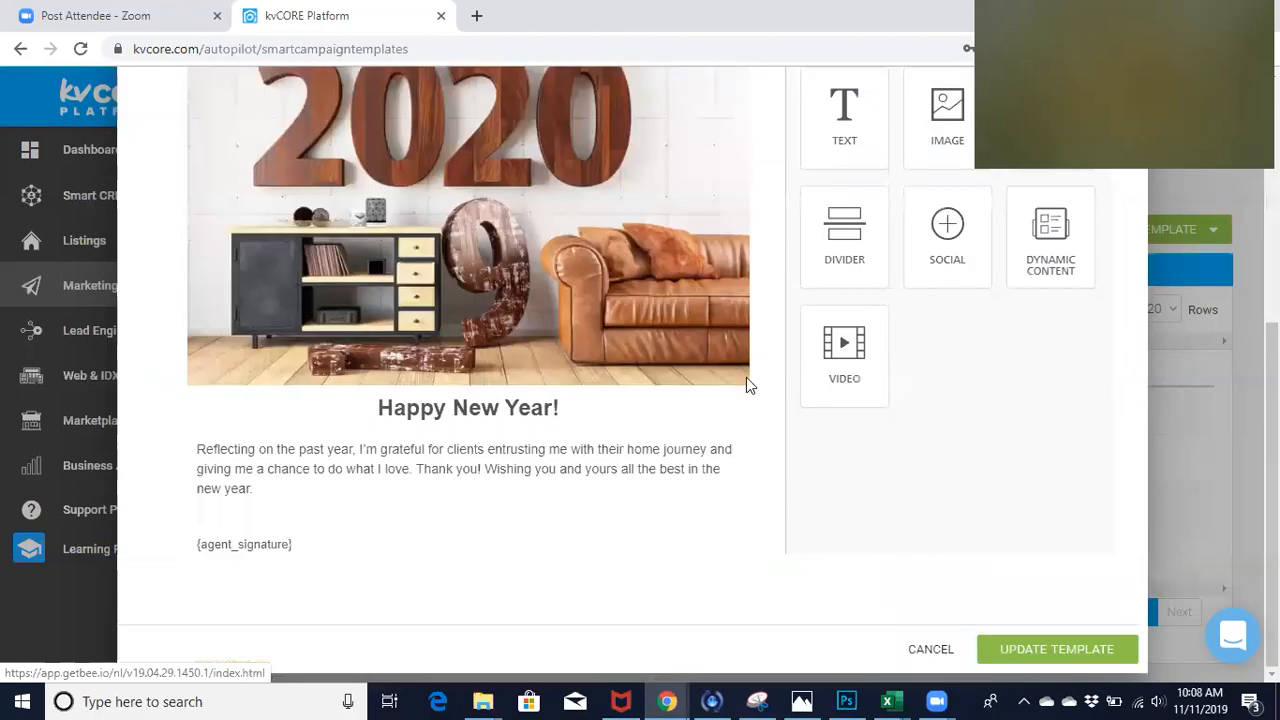
pyautogui.click(1030, 652)
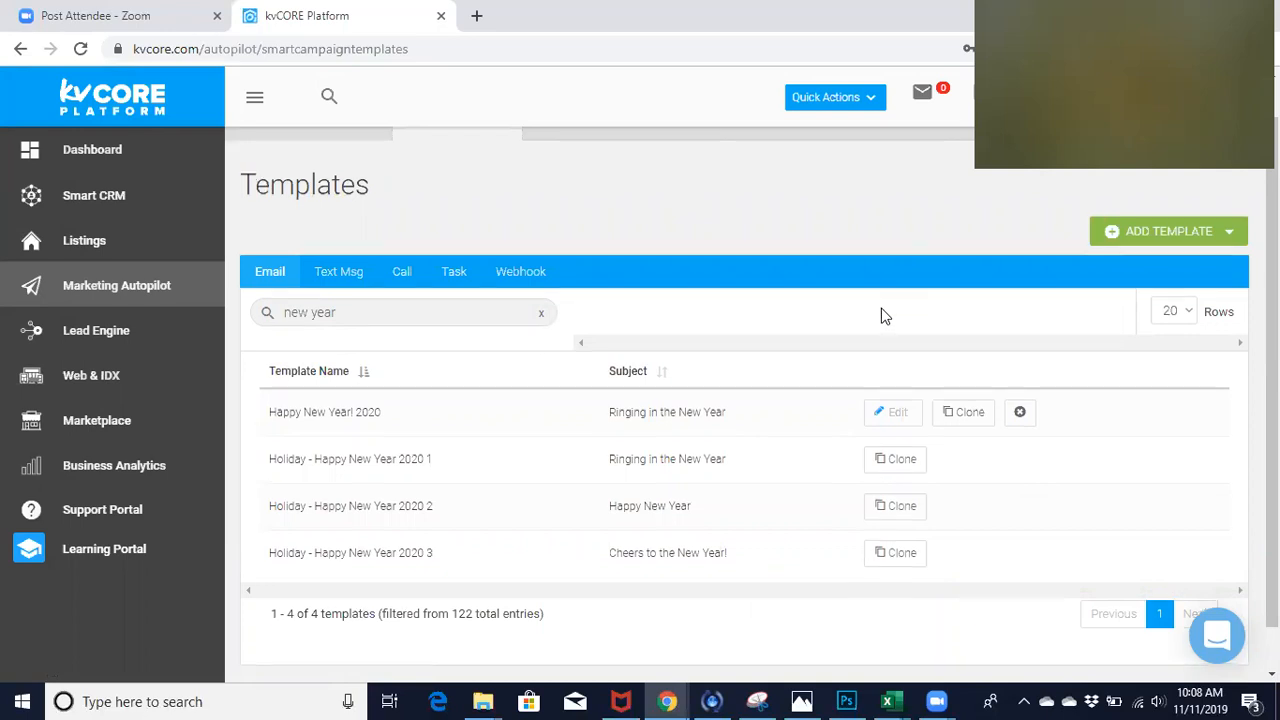
# - Go to Scheduled Mass Emails in Marketing Autopilot and start scheduling a new email
pyautogui.scroll(1, 881, 316)
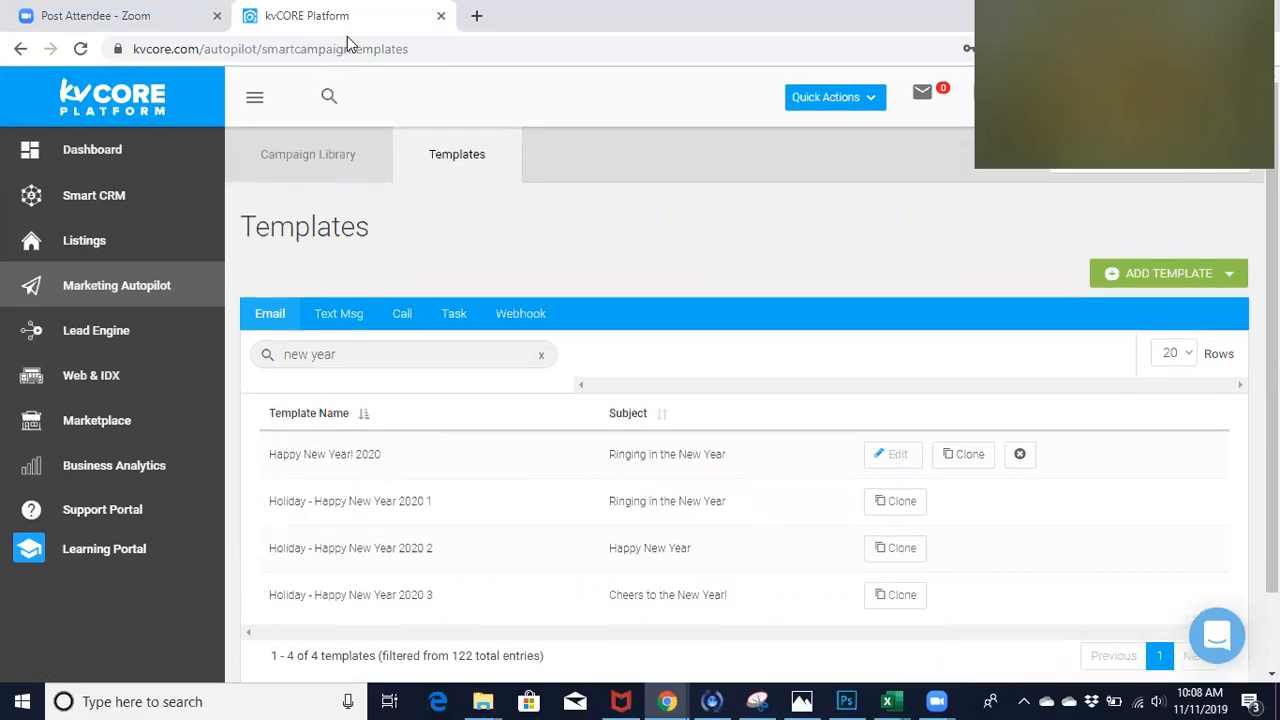
pyautogui.click(116, 288)
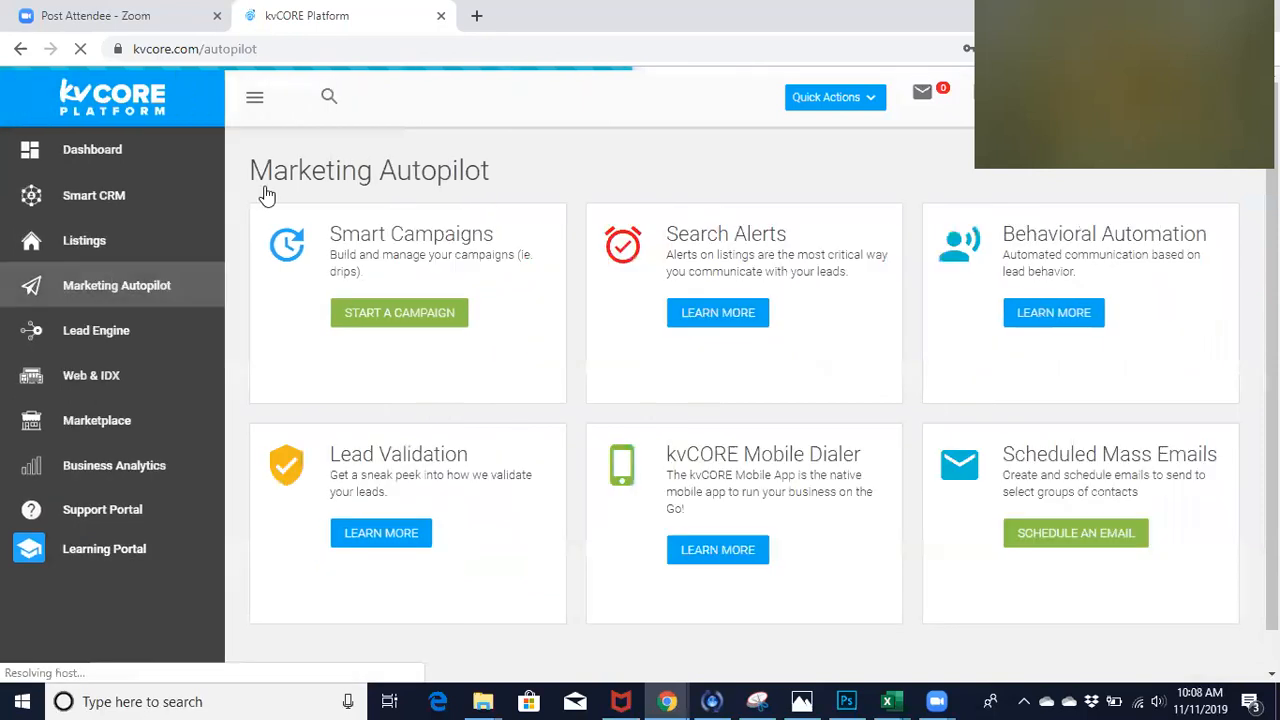
pyautogui.click(1043, 543)
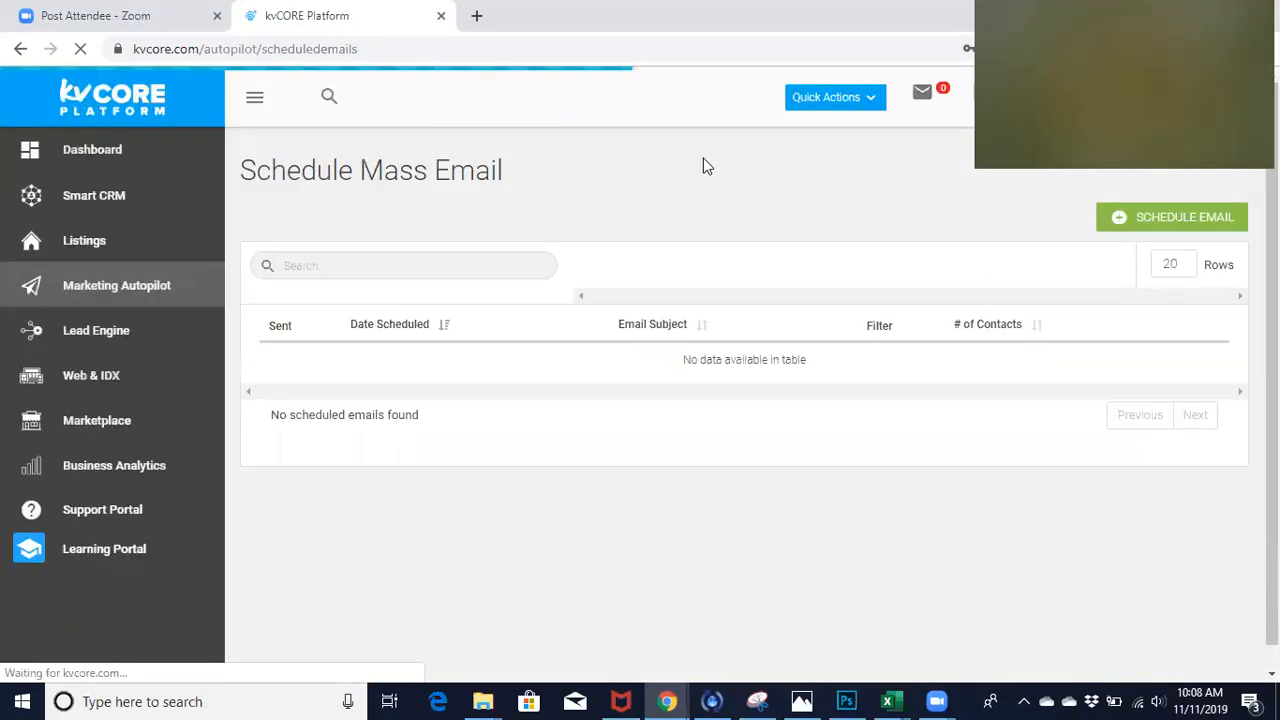
pyautogui.click(1126, 218)
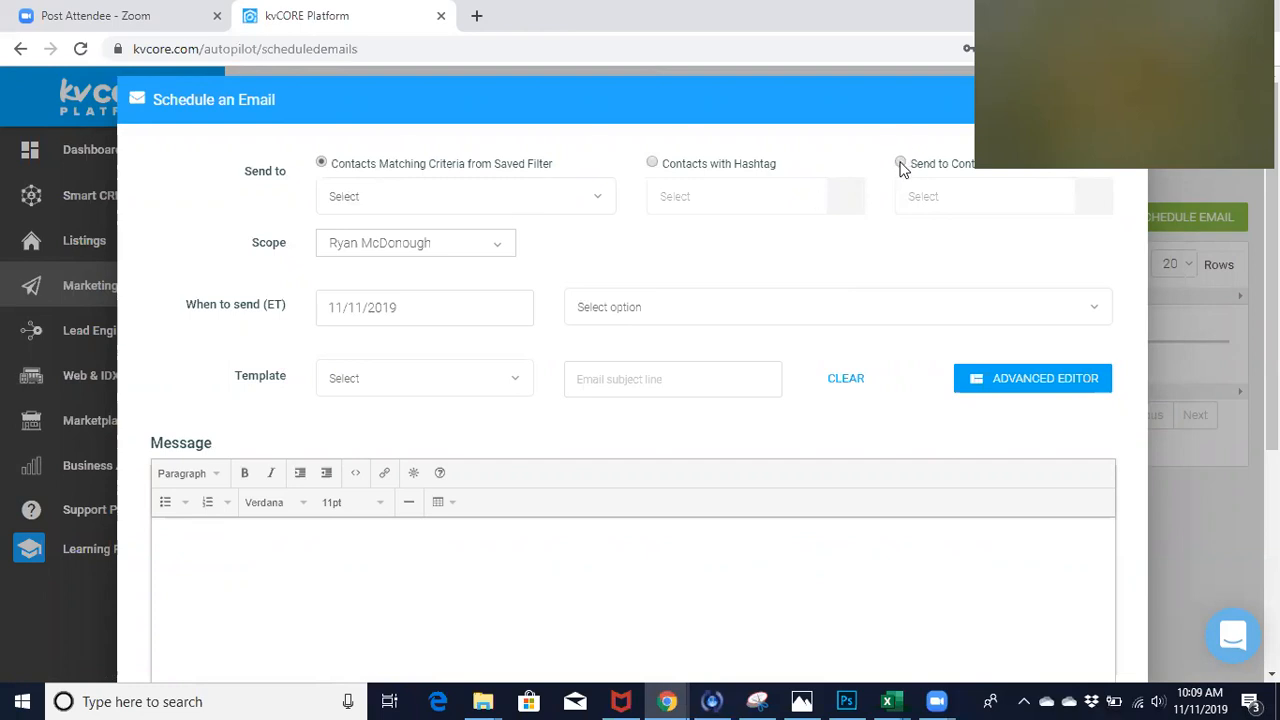
# - Review the saved filters available as recipients and the option to send to contacts with a hashtag
pyautogui.click(598, 204)
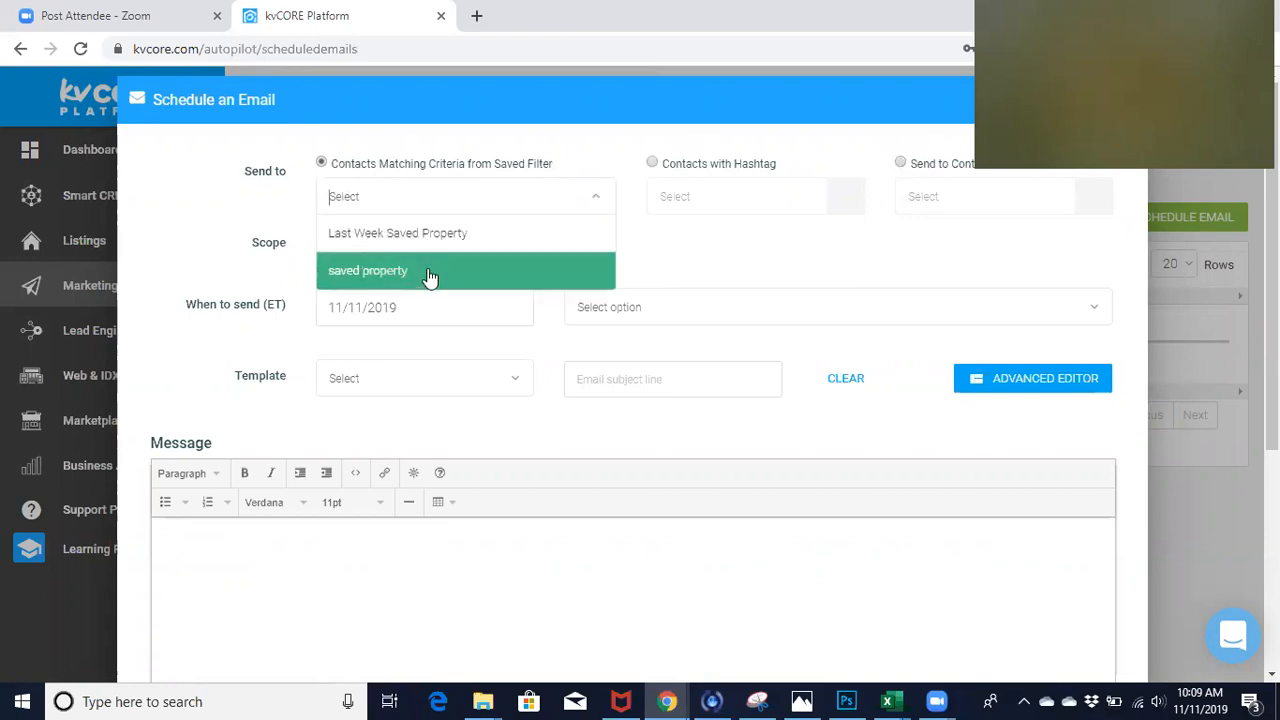
pyautogui.click(632, 150)
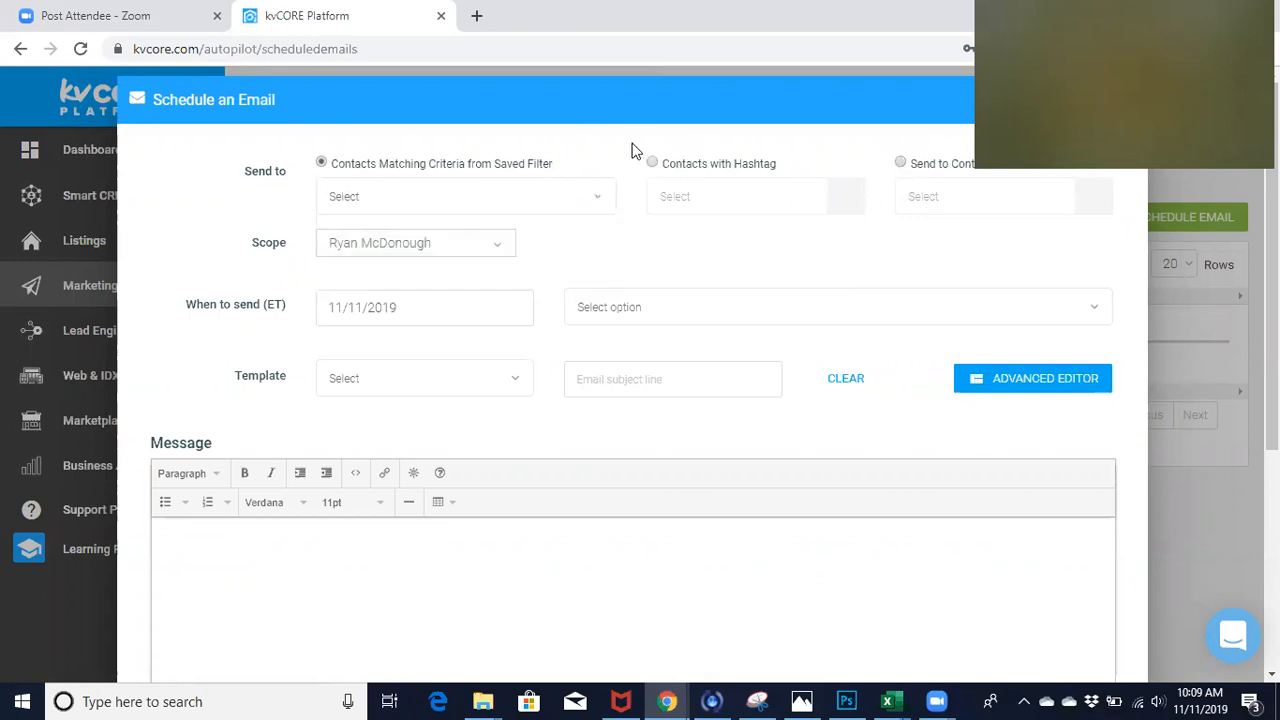
pyautogui.click(652, 163)
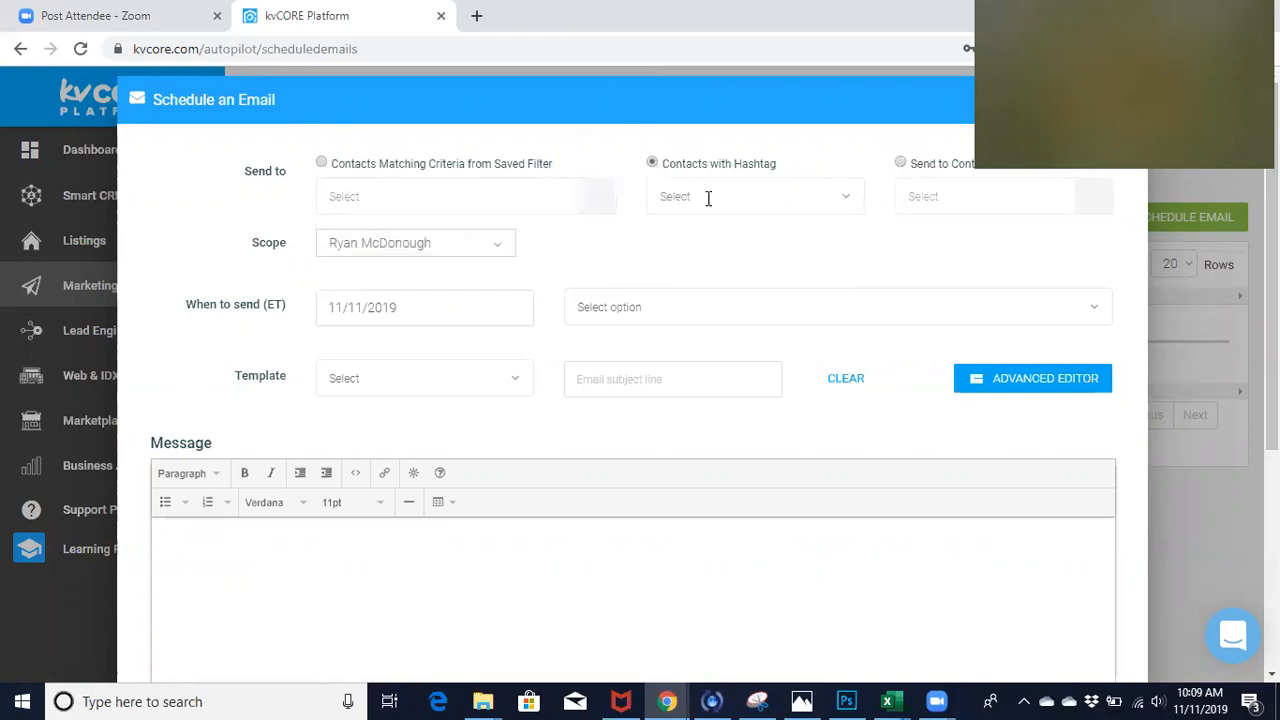
# - Choose recipients by lead status and add the statuses Sphere, New Lead and Prospect
pyautogui.click(900, 164)
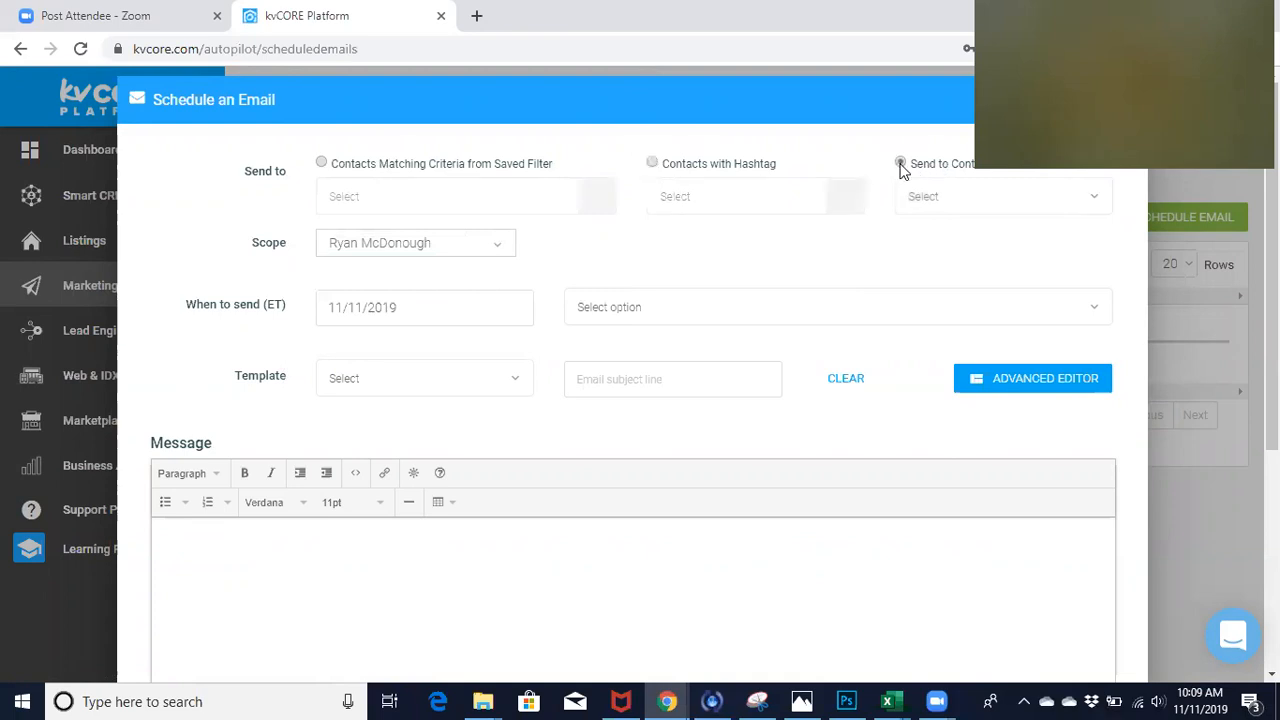
pyautogui.click(937, 194)
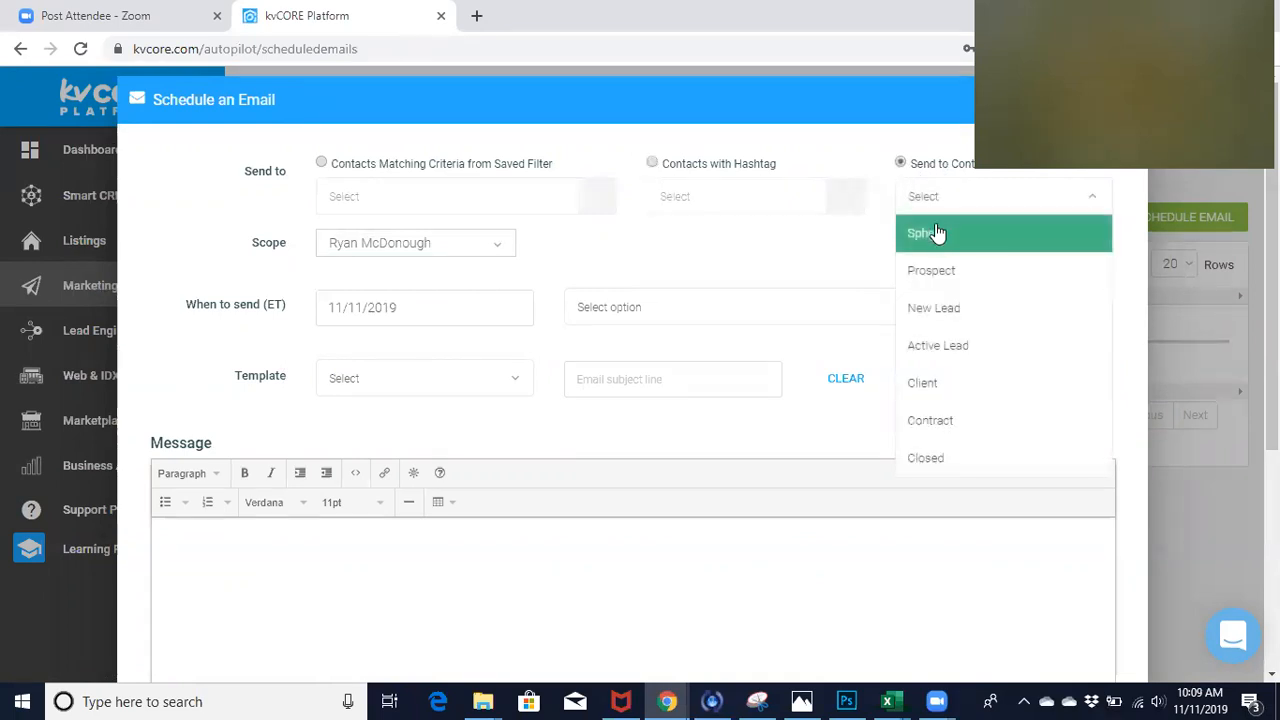
pyautogui.click(937, 233)
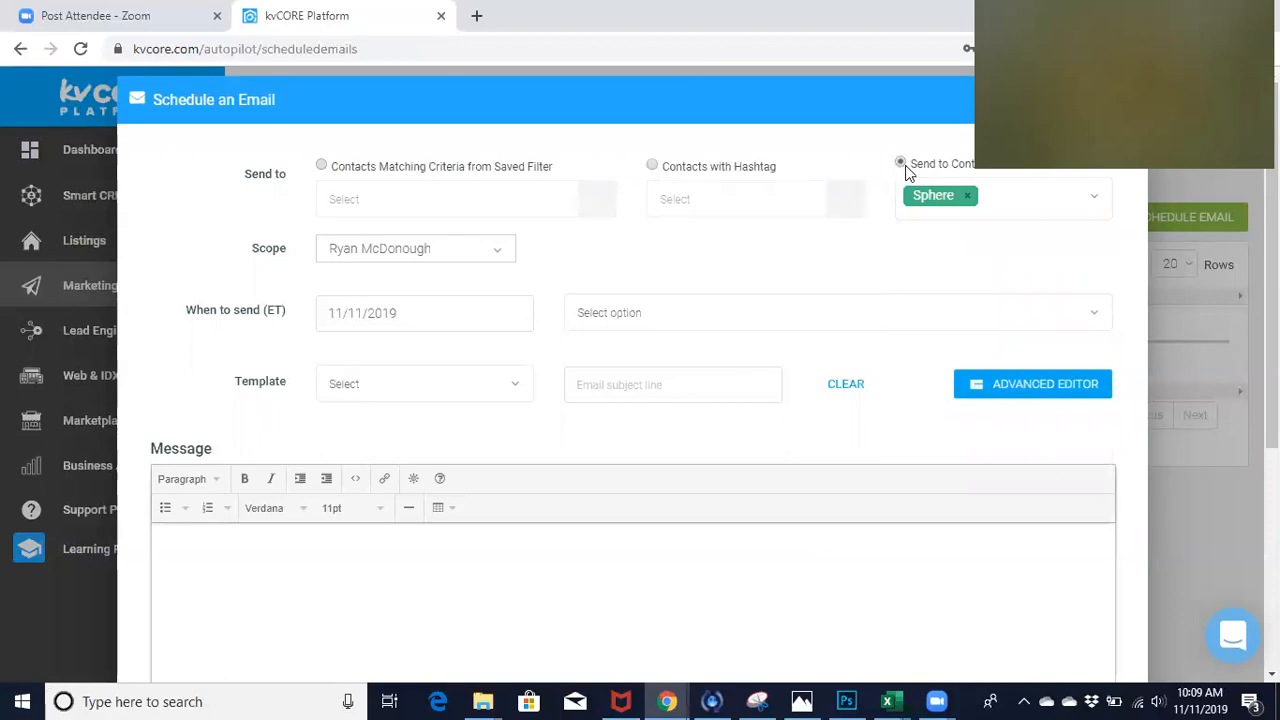
pyautogui.click(1020, 210)
pyautogui.click(993, 352)
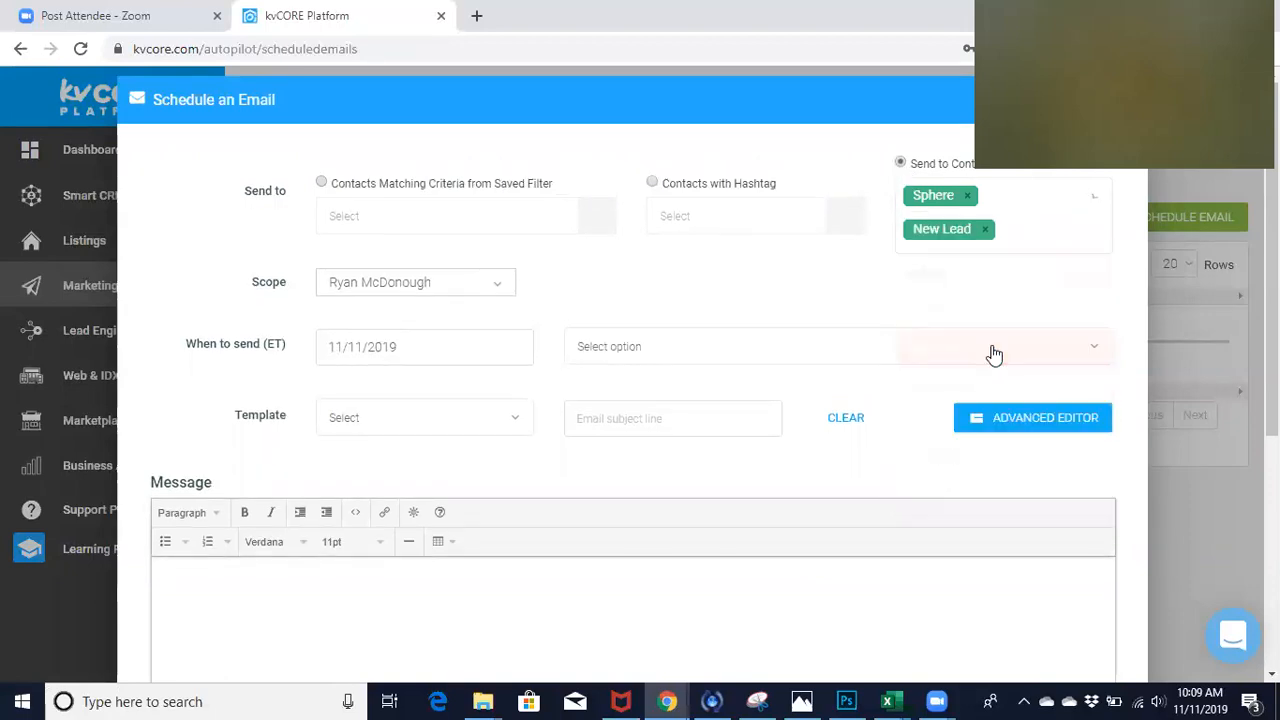
pyautogui.click(1043, 241)
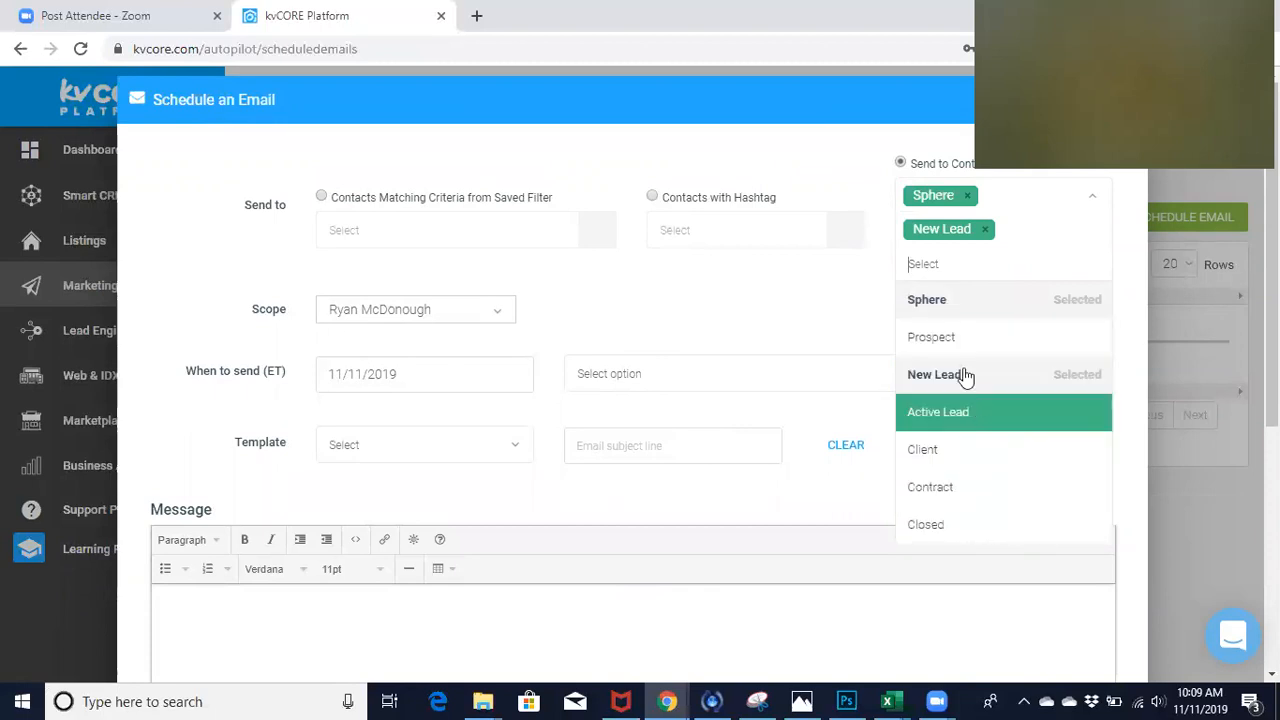
pyautogui.click(955, 340)
pyautogui.click(1035, 210)
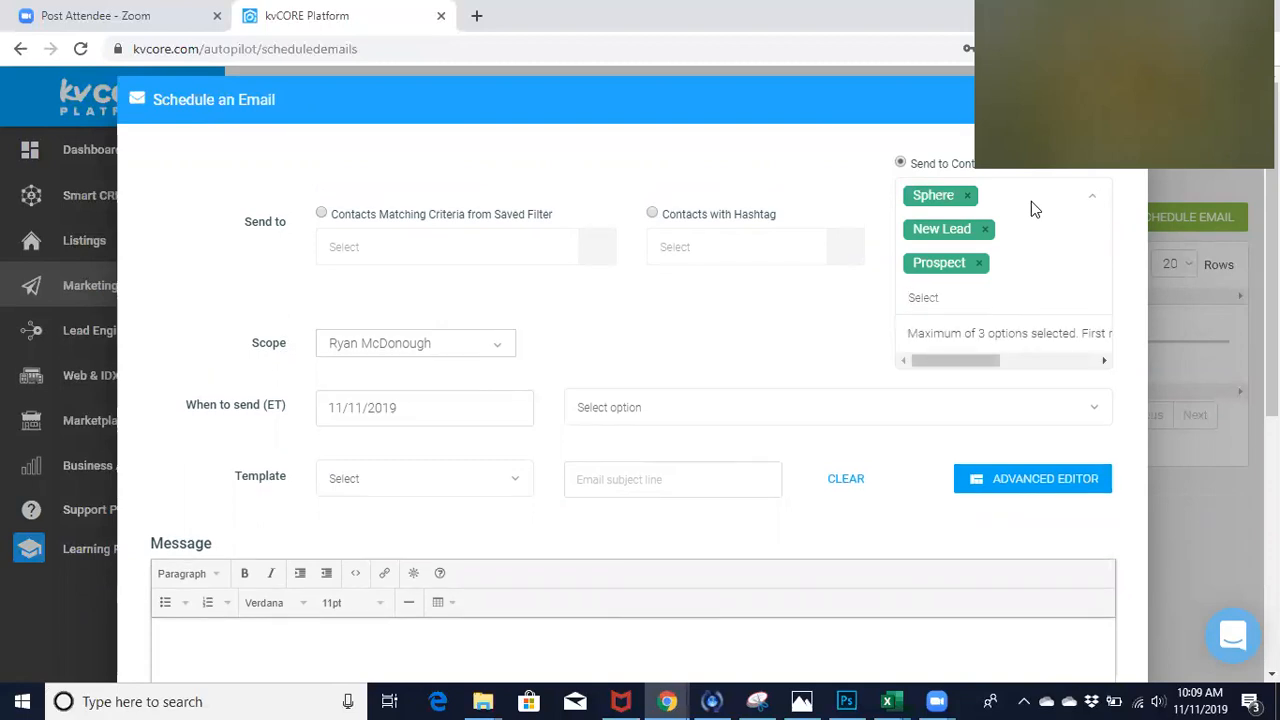
pyautogui.moveTo(965, 358)
pyautogui.mouseDown()
pyautogui.moveTo(1000, 362)
pyautogui.moveTo(958, 364)
pyautogui.mouseUp()
# - Clear the chosen lead statuses by switching the recipients to contacts with a hashtag and back to lead status
pyautogui.click(651, 216)
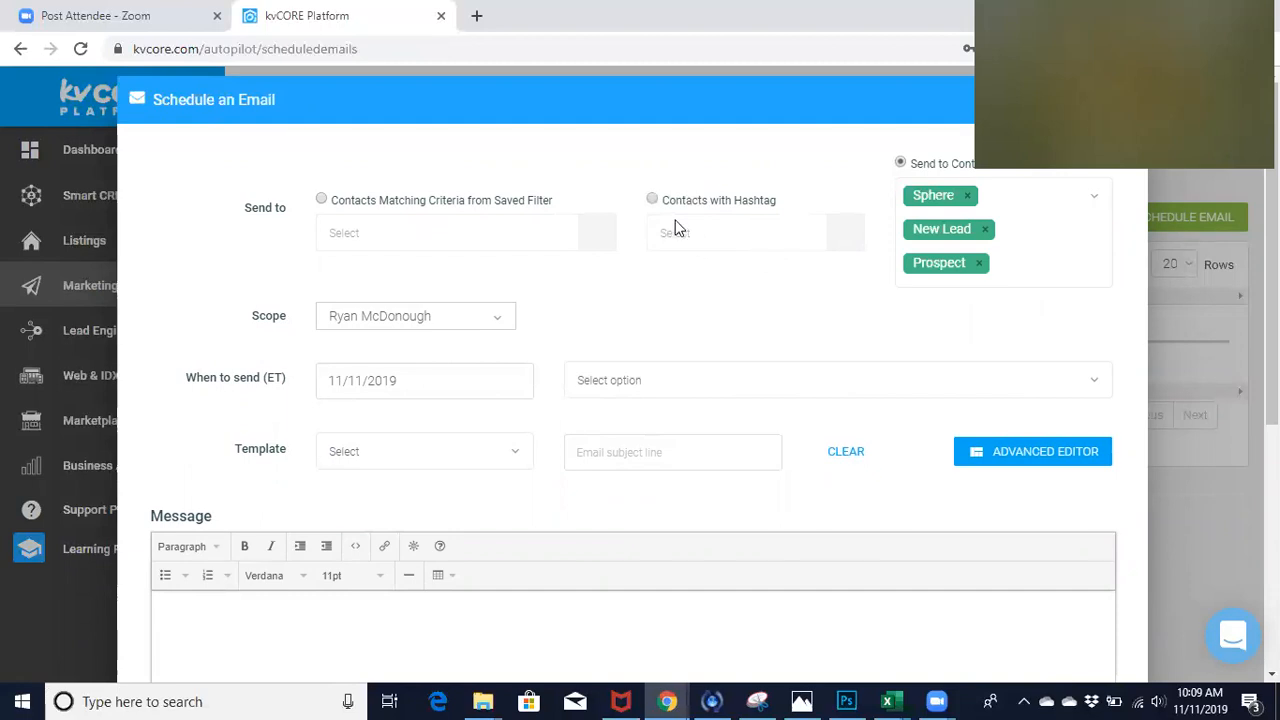
pyautogui.click(652, 200)
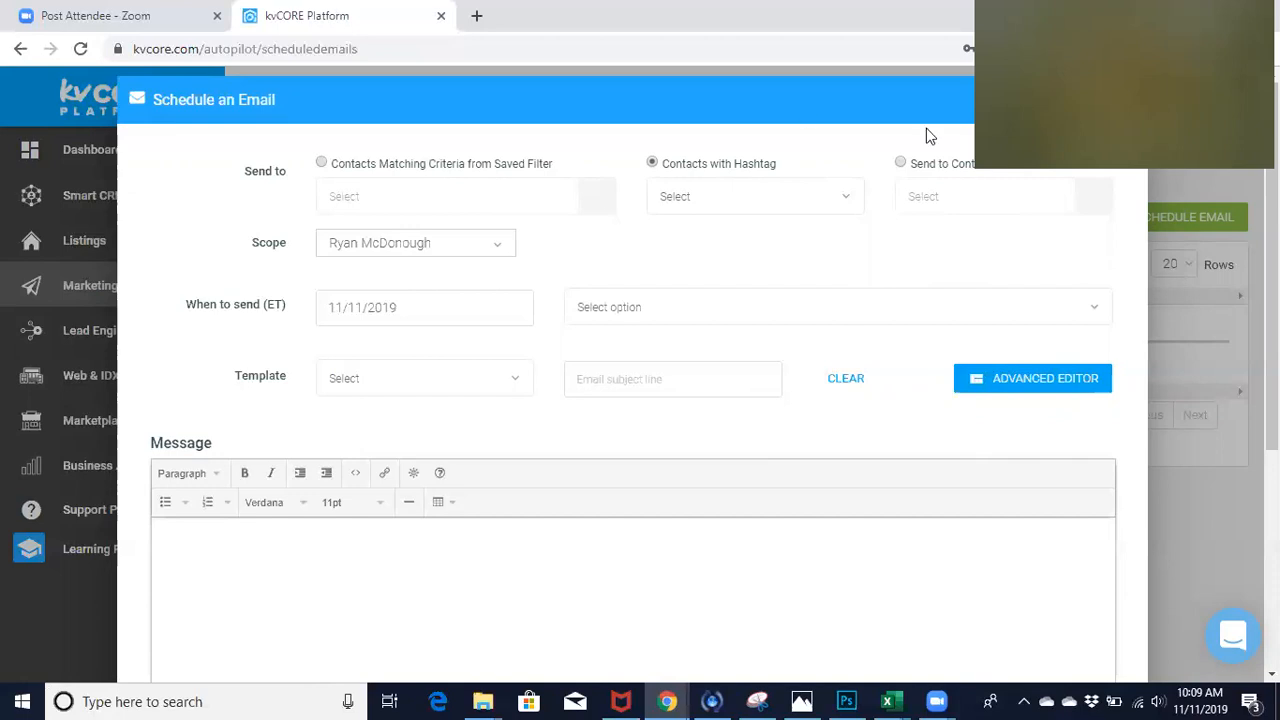
pyautogui.click(901, 163)
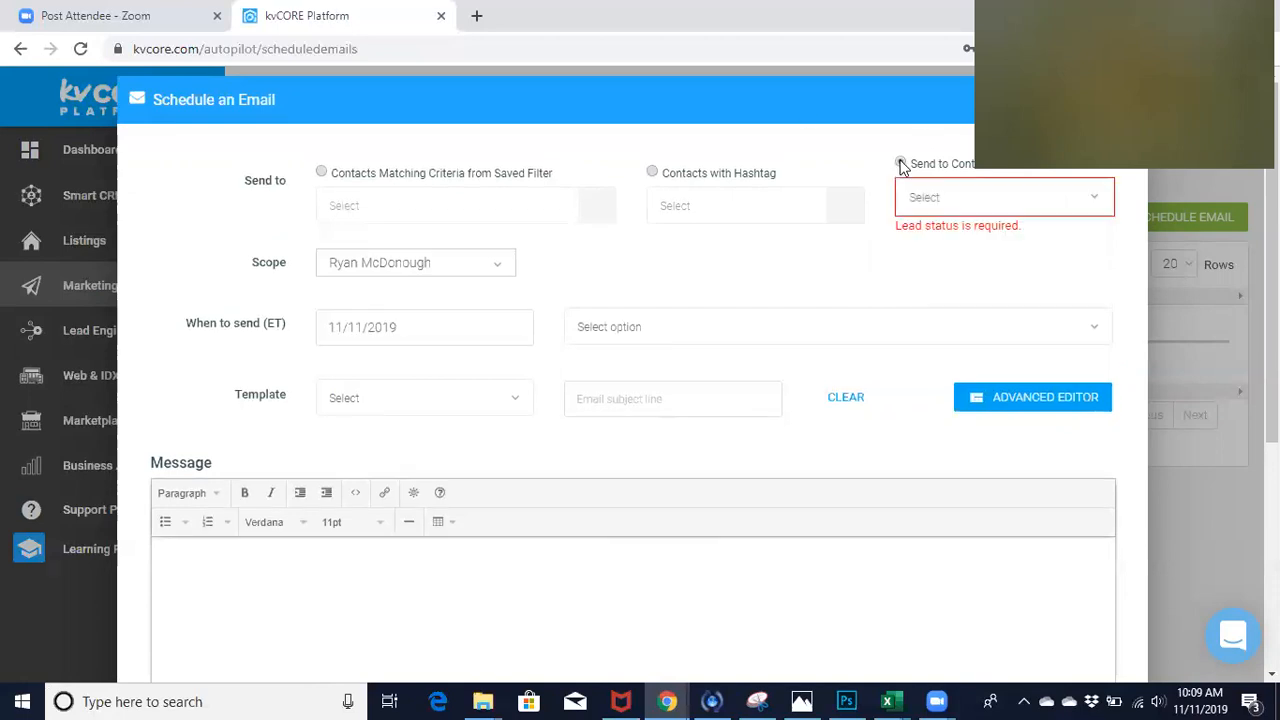
# - Add the lead statuses Sphere, Prospect and New Lead as the email's recipients
pyautogui.click(934, 198)
pyautogui.click(937, 250)
pyautogui.click(910, 157)
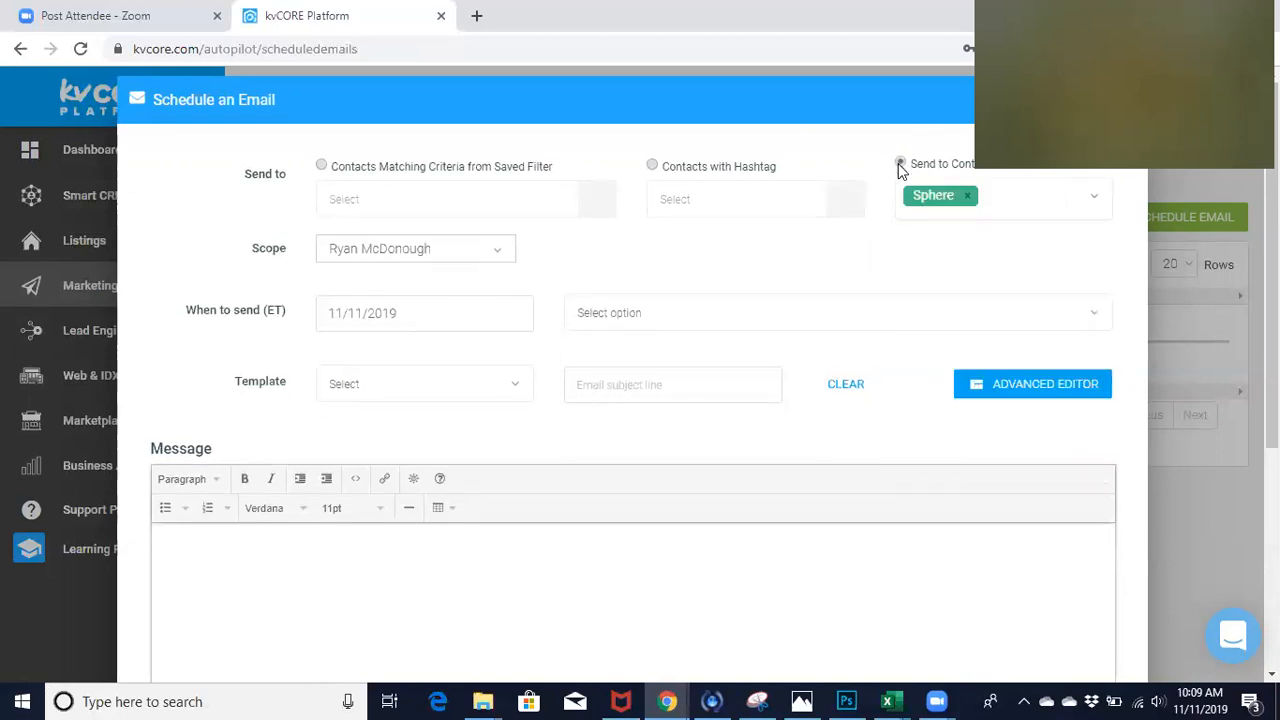
pyautogui.click(1006, 197)
pyautogui.click(970, 310)
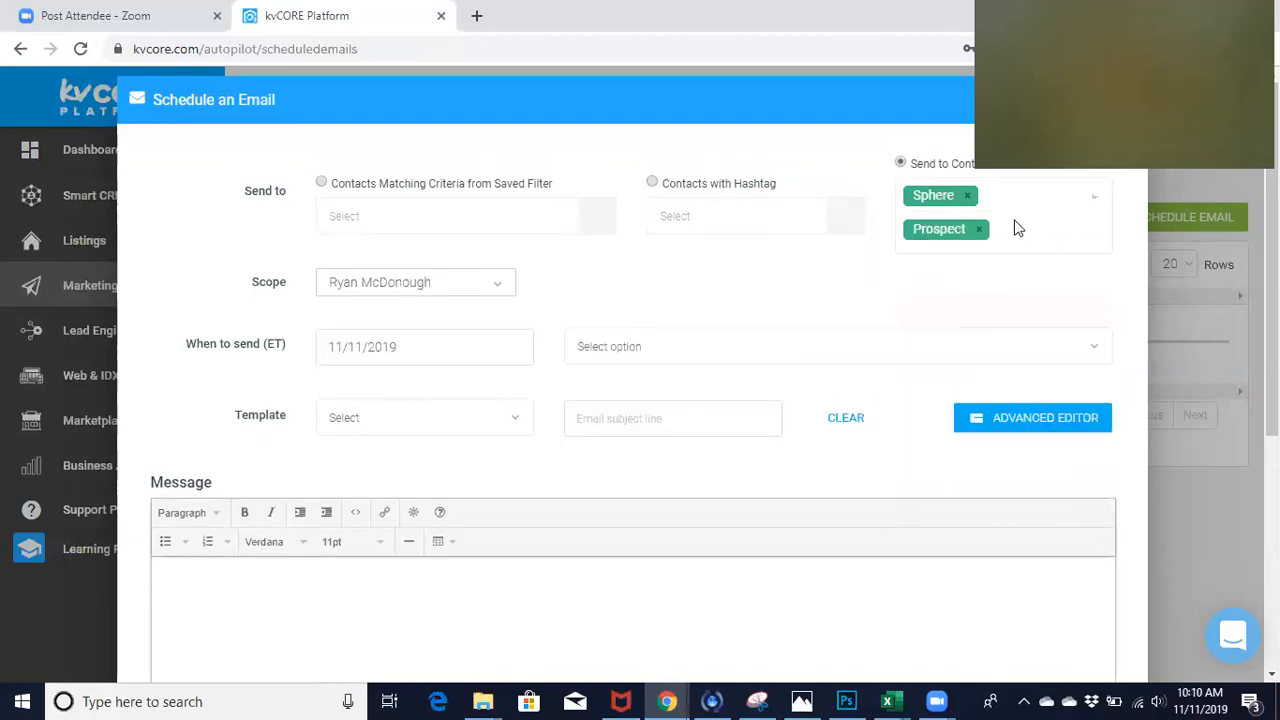
pyautogui.click(1023, 234)
pyautogui.click(978, 374)
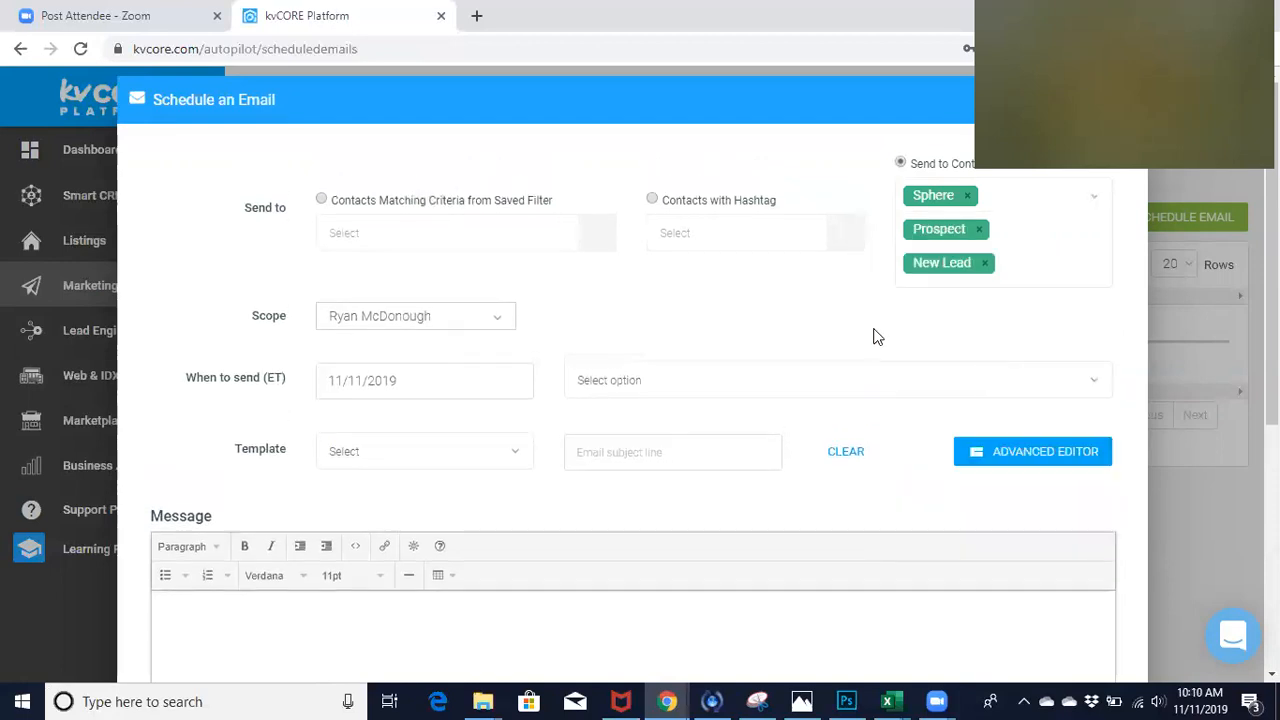
# - Set the email's send date to 01/01/2020 and open the list of send times
pyautogui.scroll(-1, 834, 319)
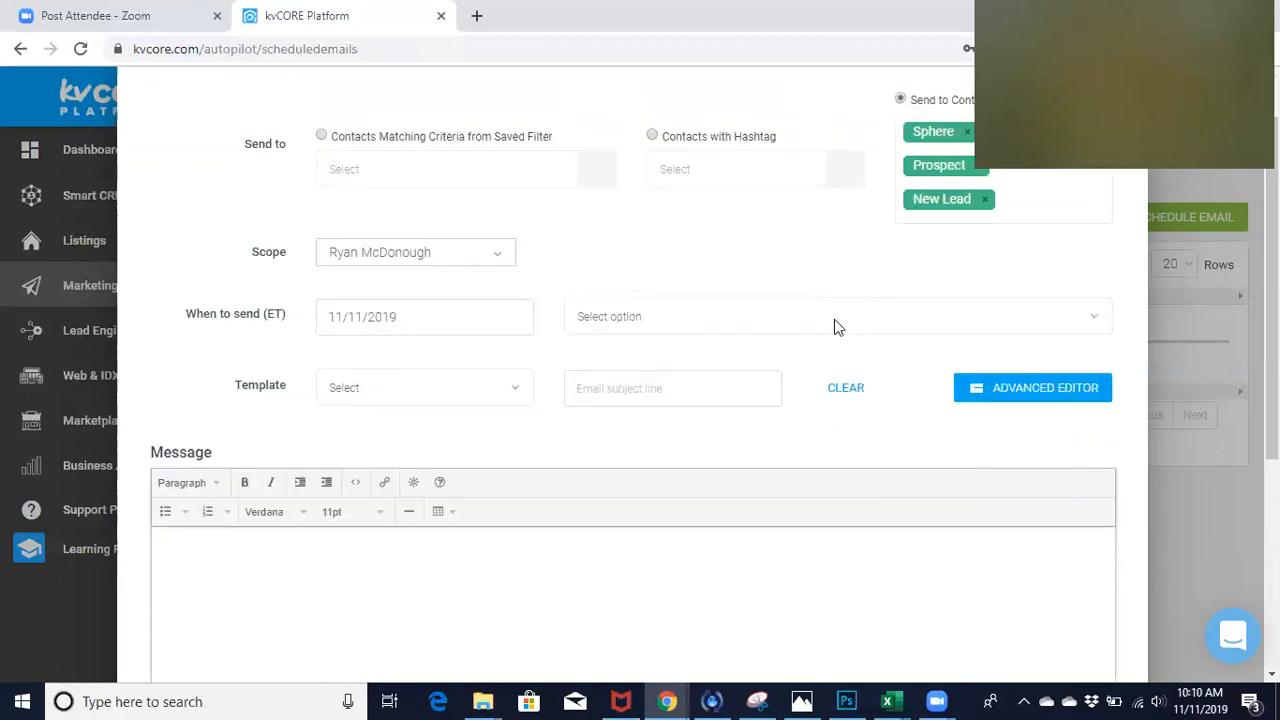
pyautogui.rightClick(406, 312)
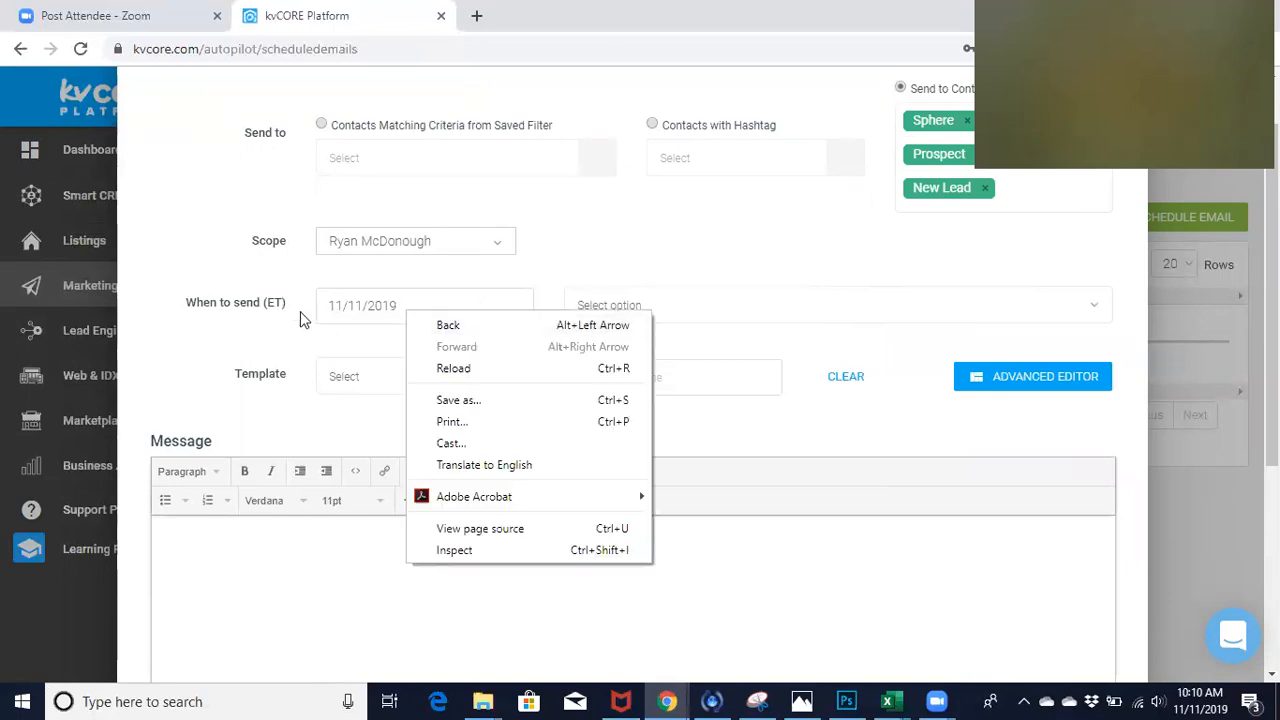
pyautogui.click(260, 327)
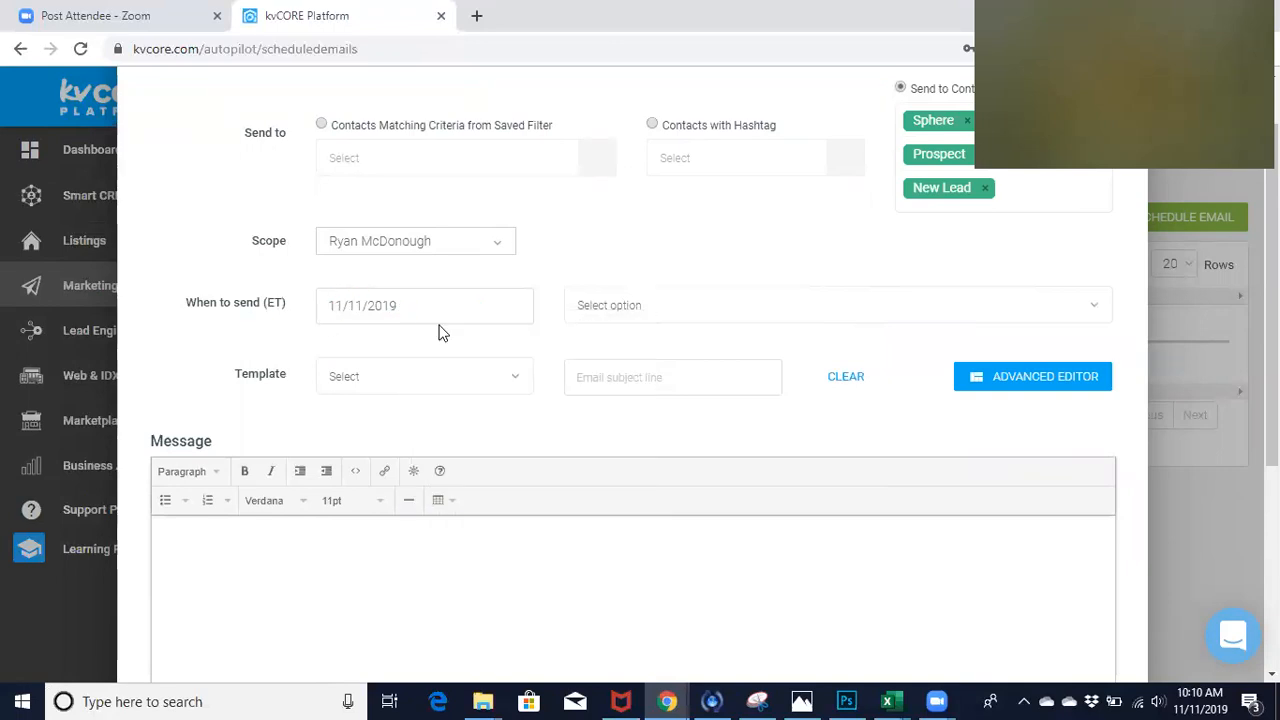
pyautogui.scroll(-1, 443, 333)
pyautogui.scroll(-1, 443, 333)
pyautogui.click(614, 270)
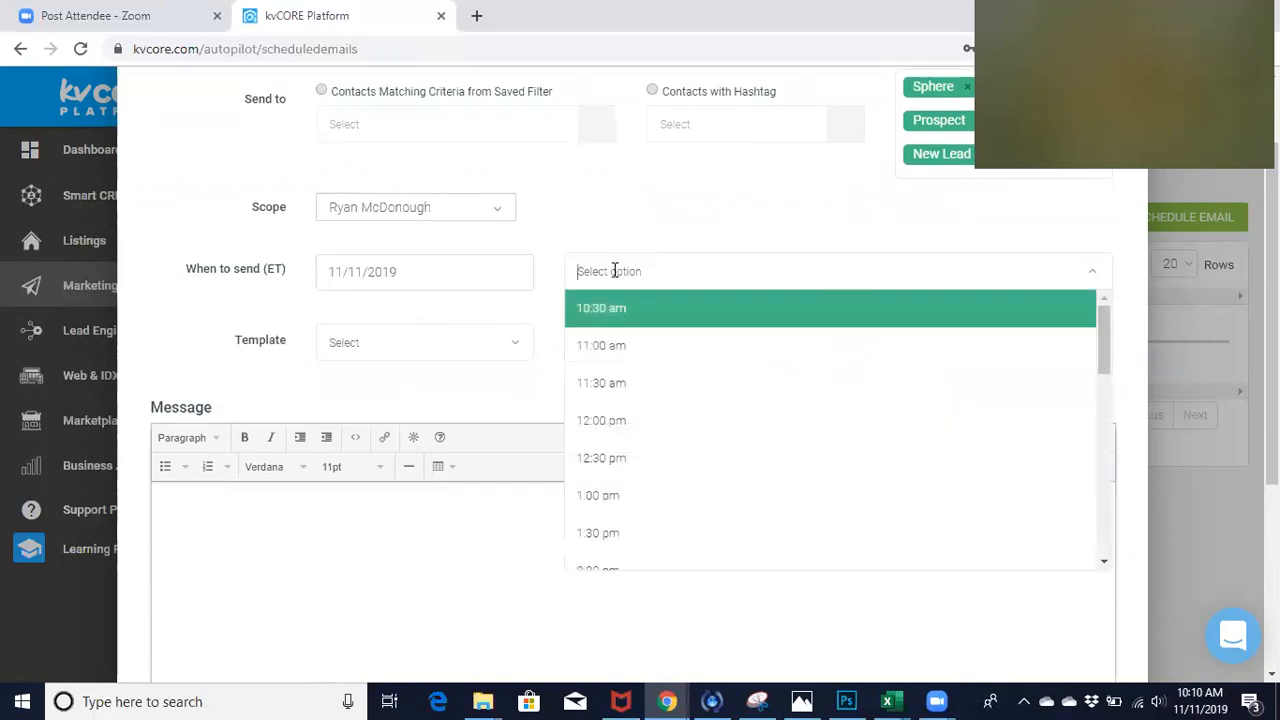
pyautogui.click(405, 270)
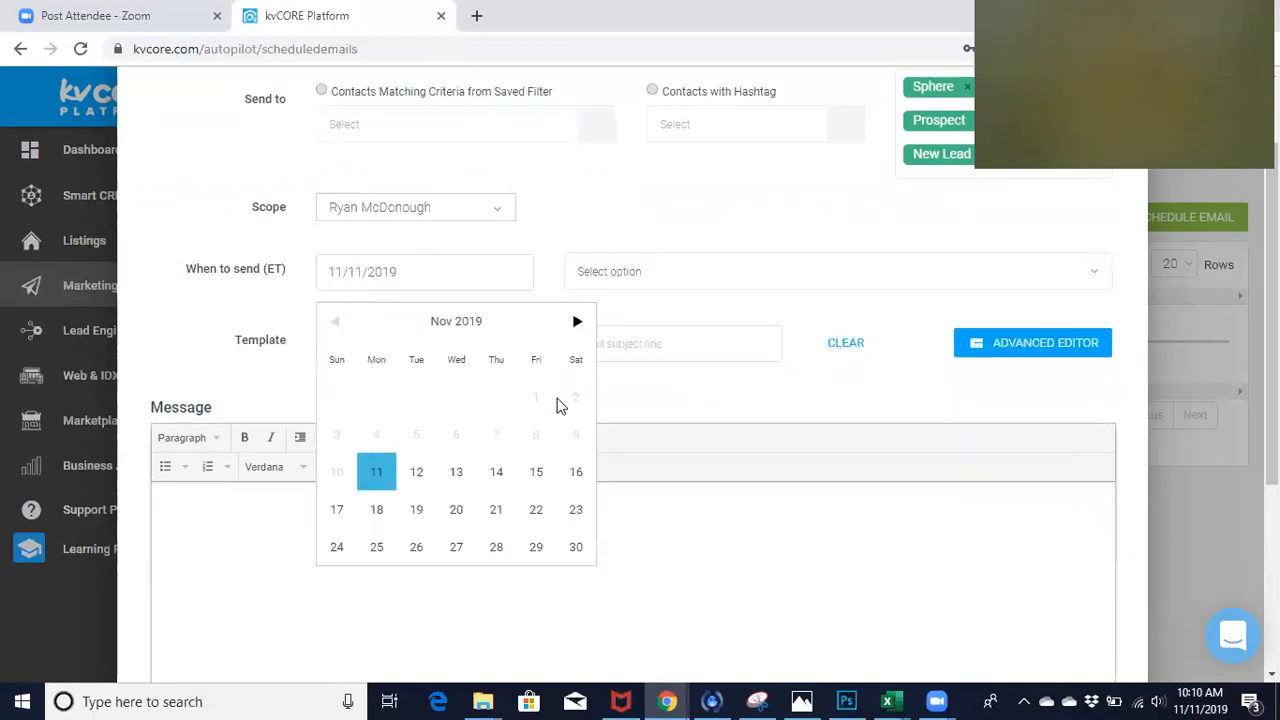
pyautogui.click(576, 321)
pyautogui.click(576, 321)
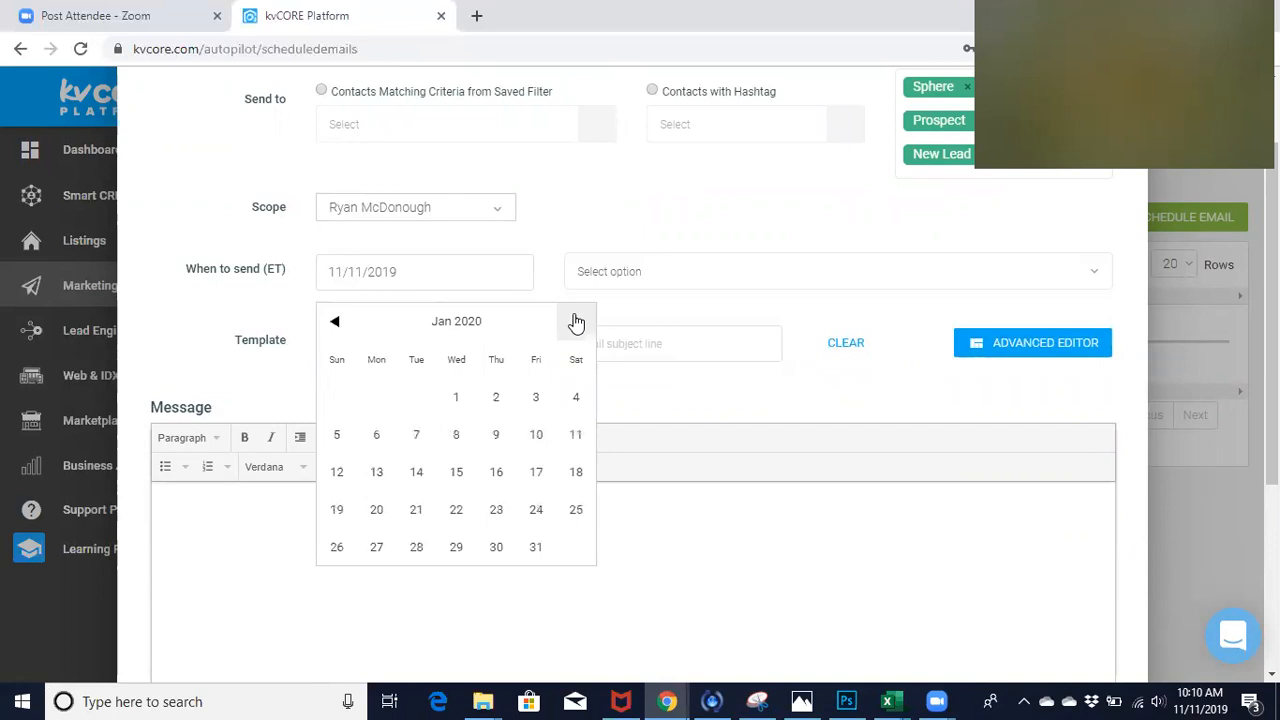
pyautogui.click(455, 400)
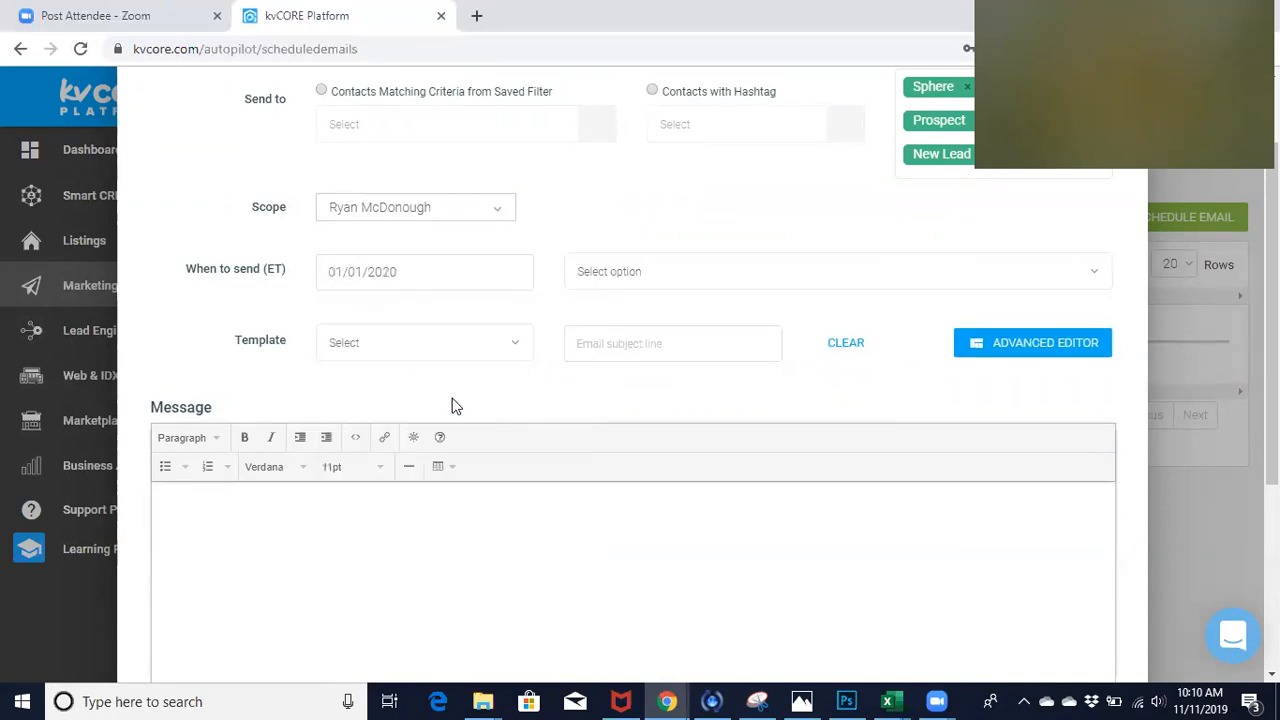
pyautogui.click(620, 273)
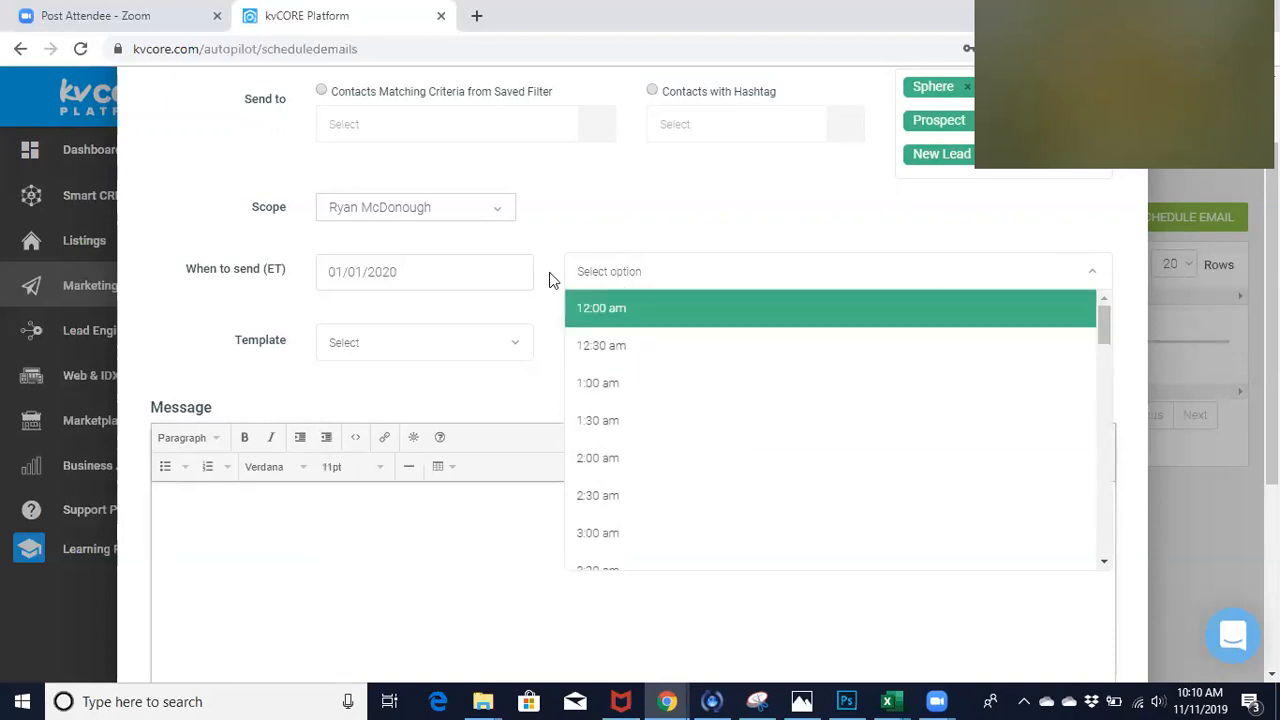
# - Change the email's send date to 12/31/2019
pyautogui.click(440, 271)
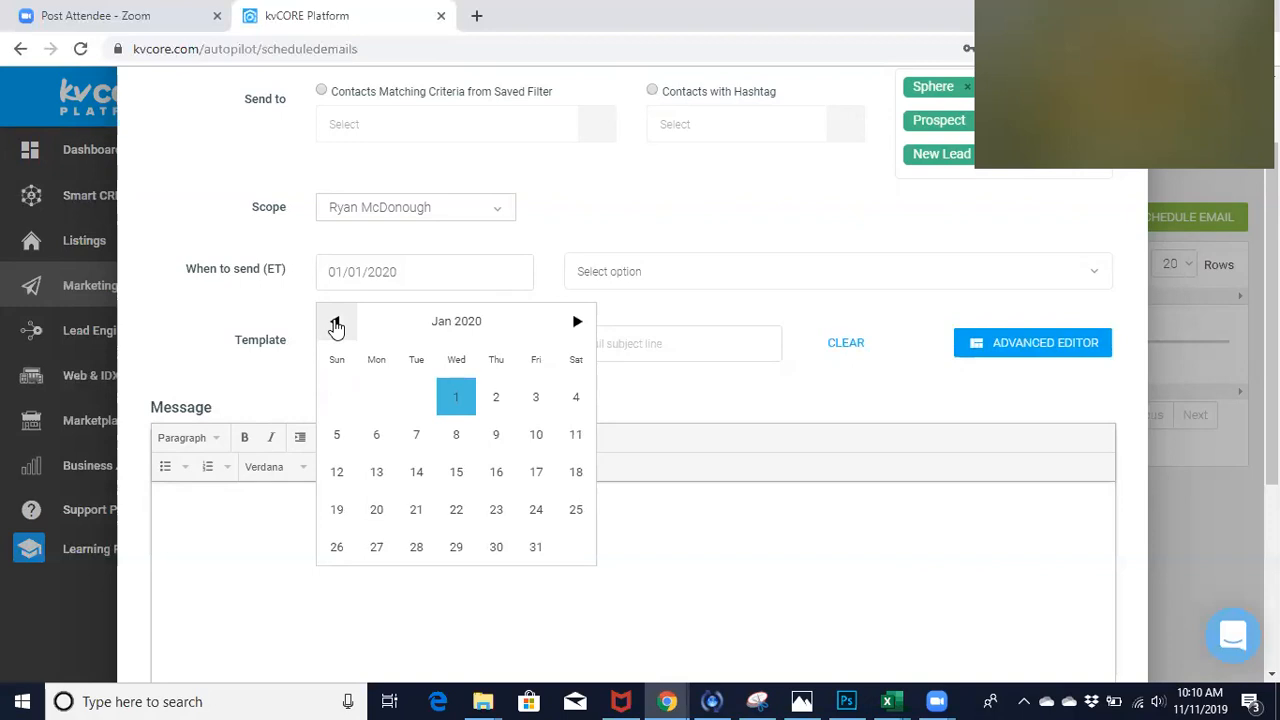
pyautogui.click(333, 322)
pyautogui.click(416, 552)
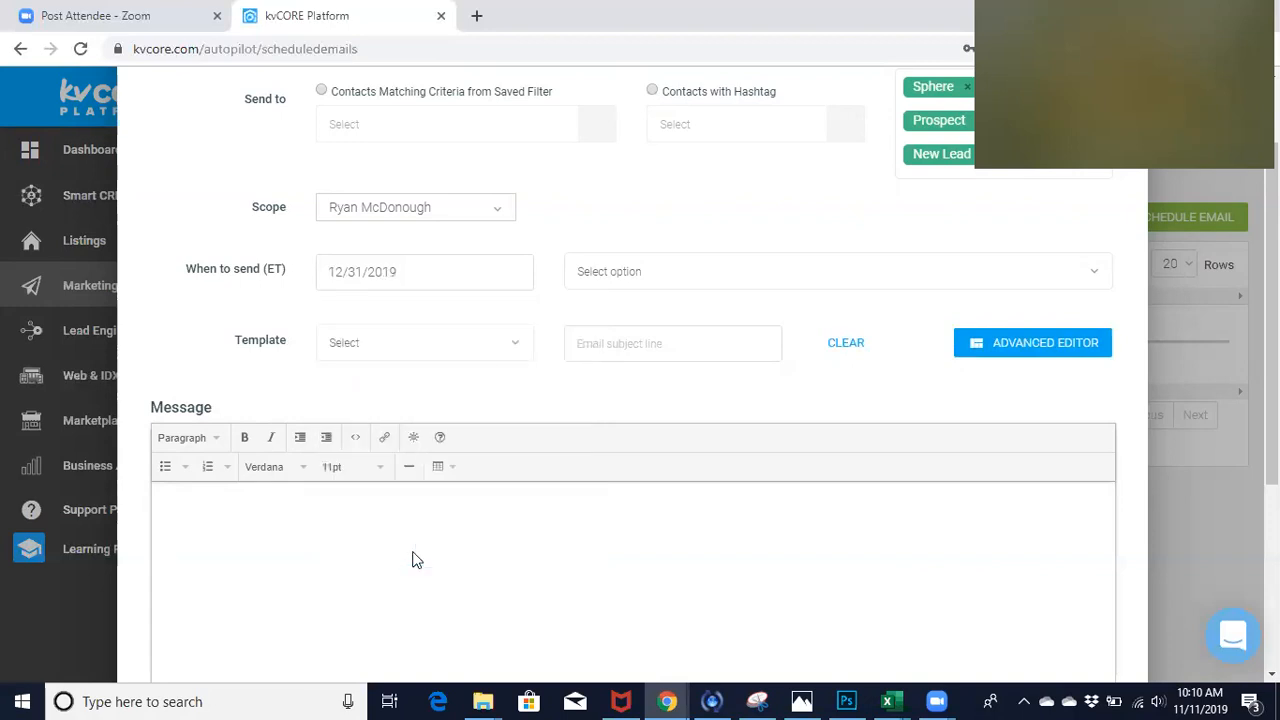
# - Set the email's send time to 11:30 pm
pyautogui.click(613, 271)
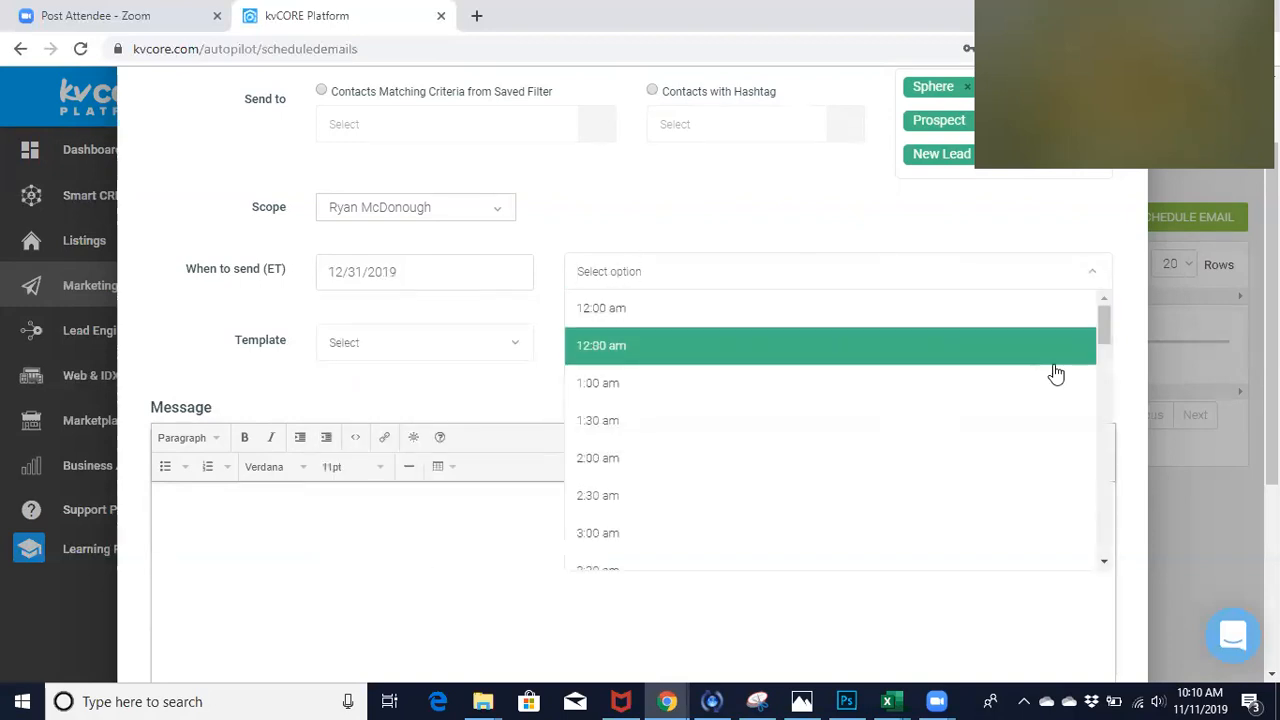
pyautogui.scroll(-1, 1104, 351)
pyautogui.moveTo(1104, 351); pyautogui.dragTo(1100, 555)
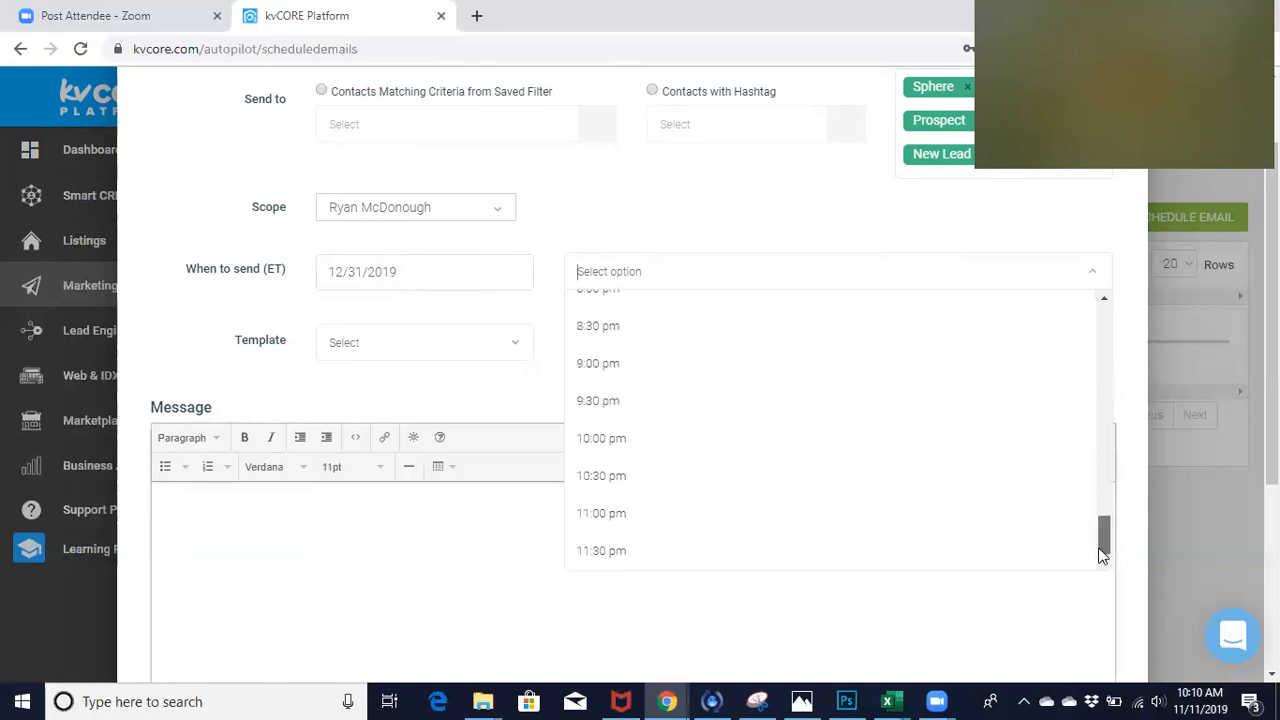
pyautogui.click(686, 555)
pyautogui.click(606, 271)
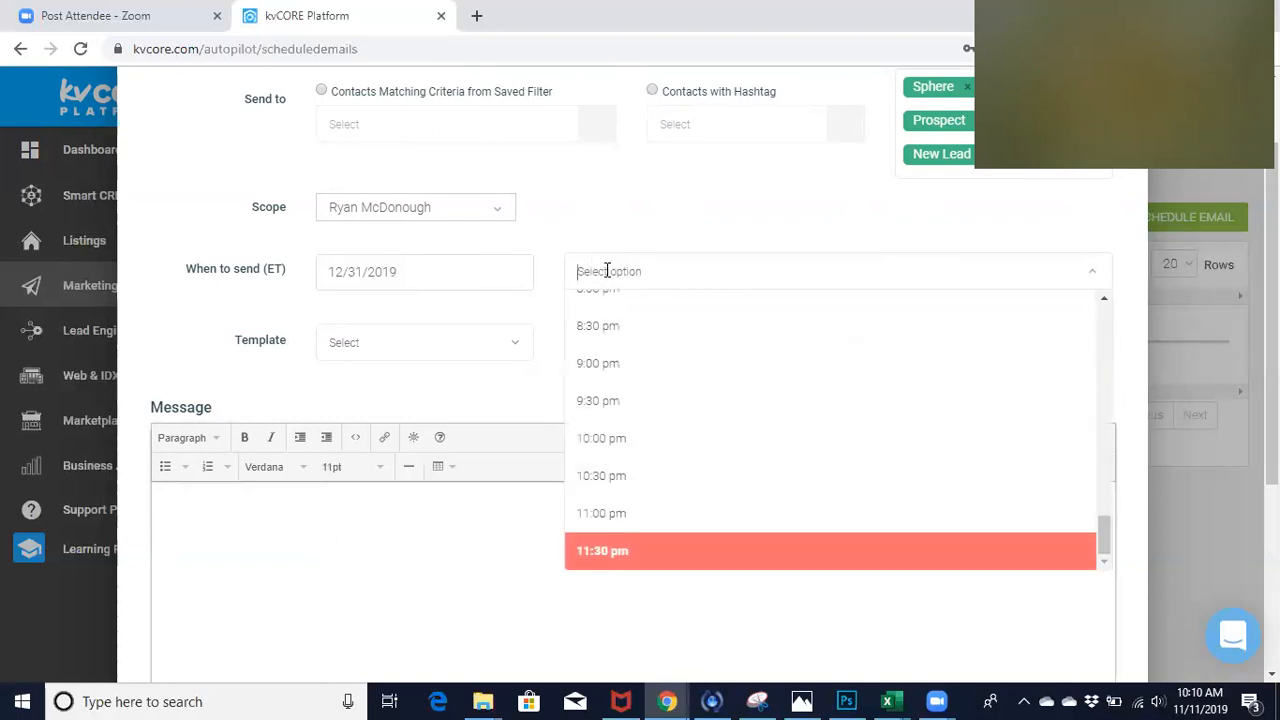
pyautogui.click(603, 557)
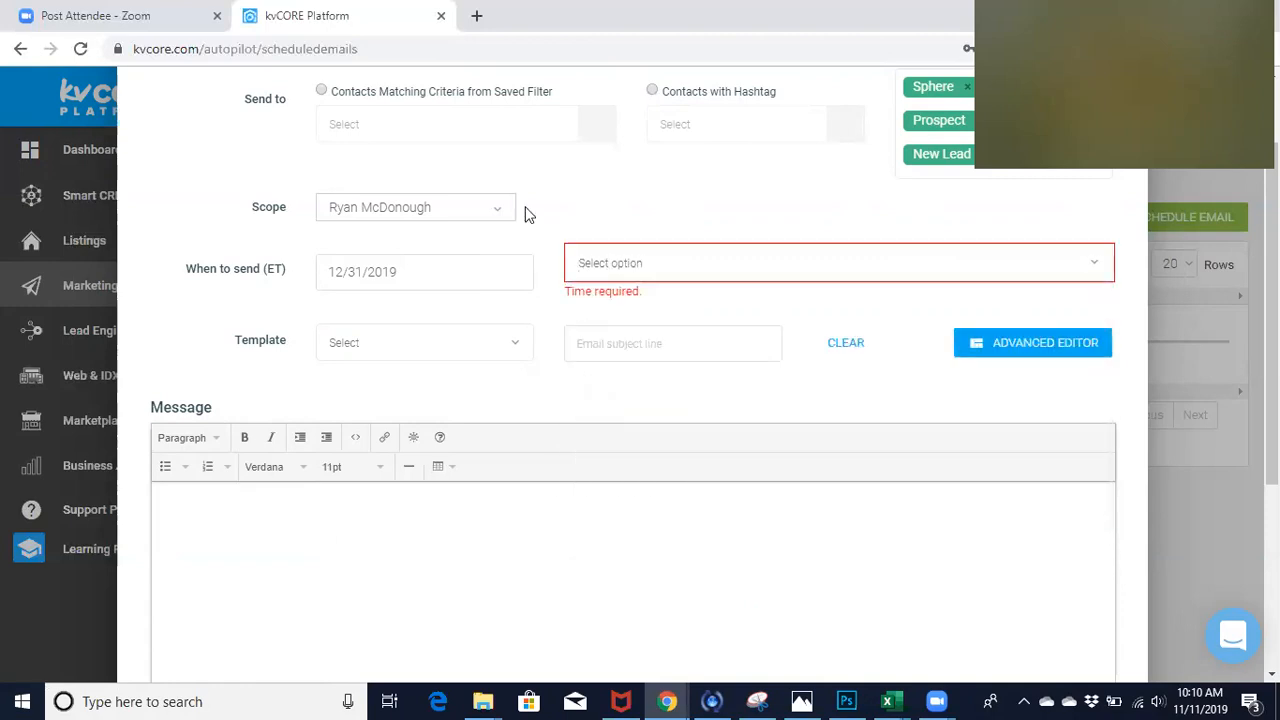
pyautogui.click(601, 262)
pyautogui.click(973, 556)
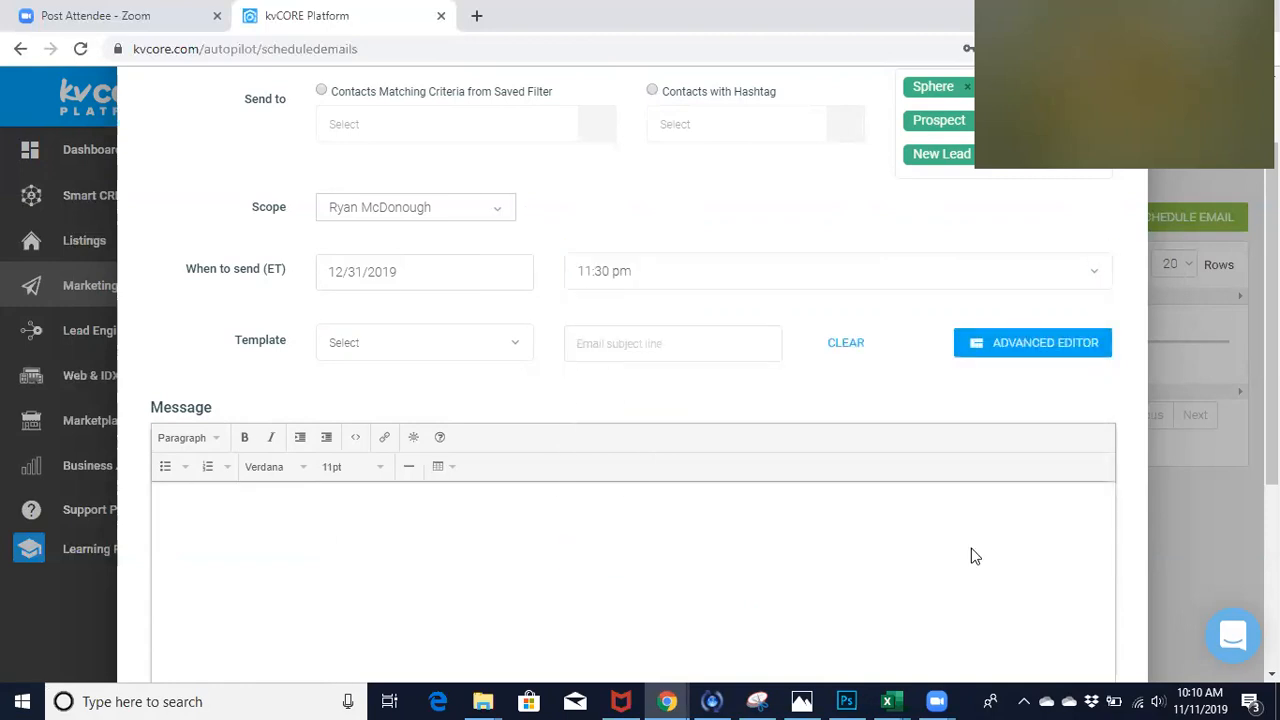
# - Load the Happy New Year! 2020 template into the email
pyautogui.click(420, 350)
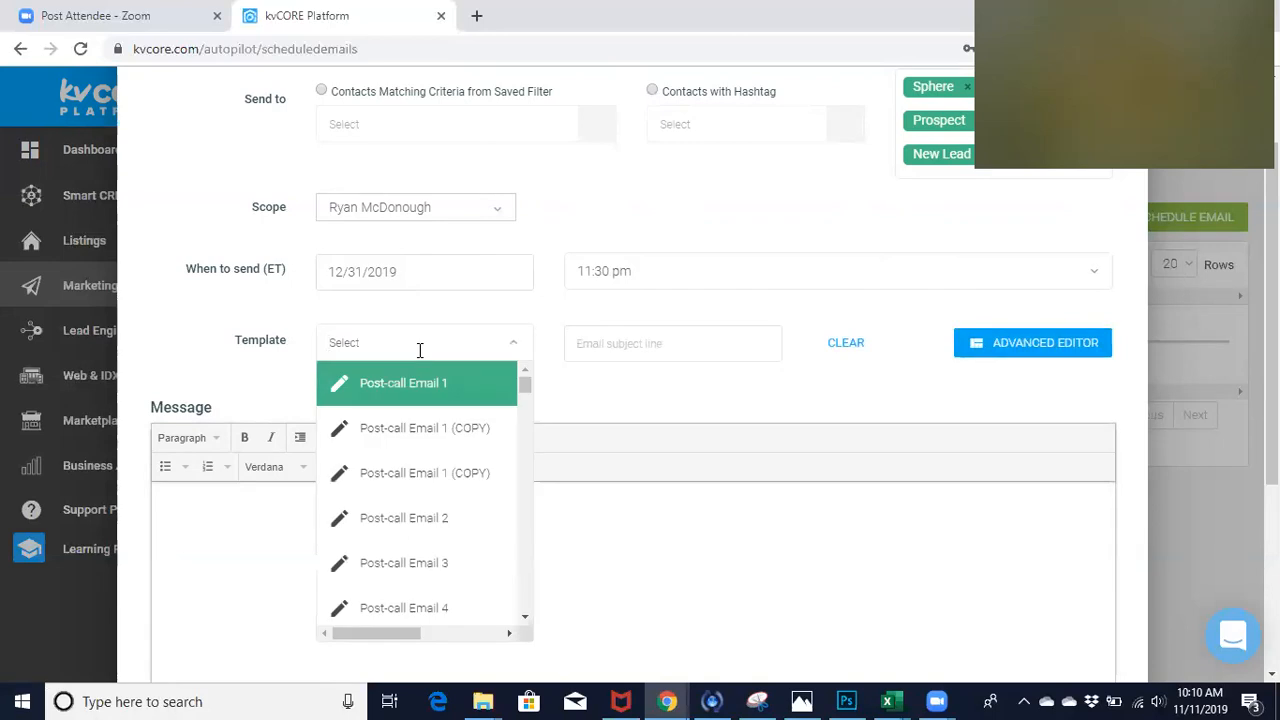
pyautogui.moveTo(523, 388); pyautogui.dragTo(534, 519)
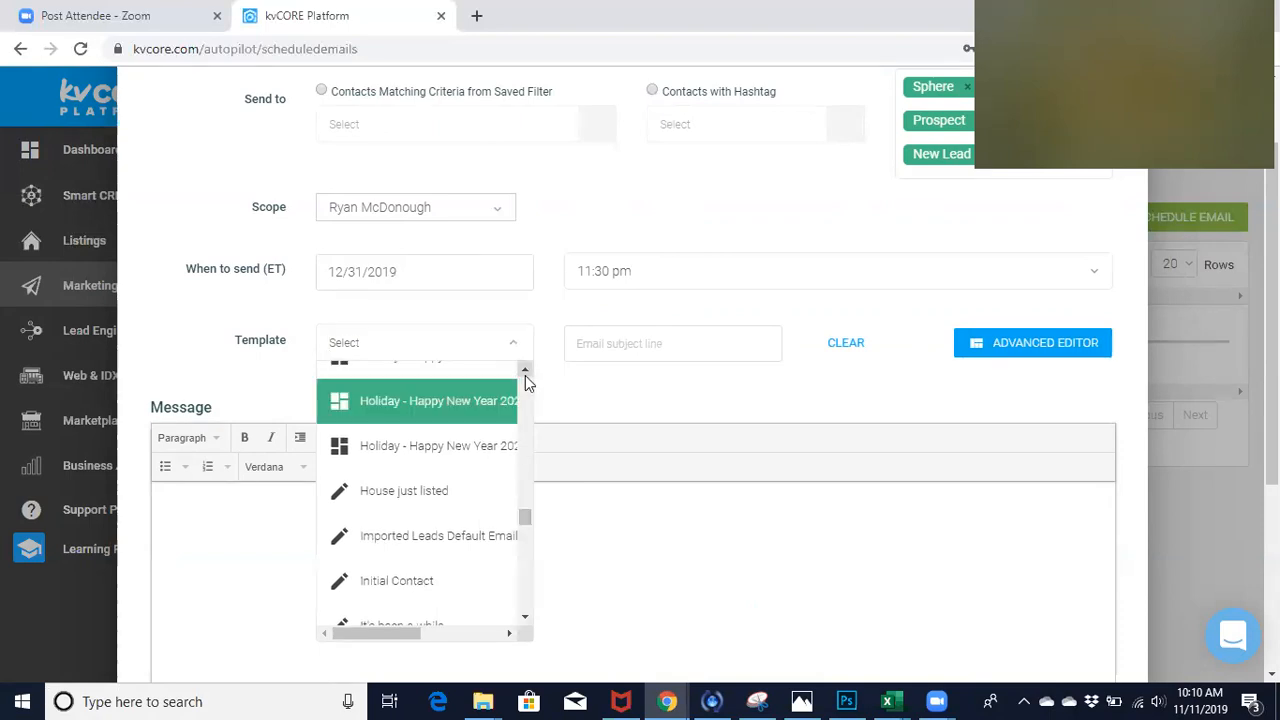
pyautogui.moveTo(528, 516); pyautogui.dragTo(554, 497)
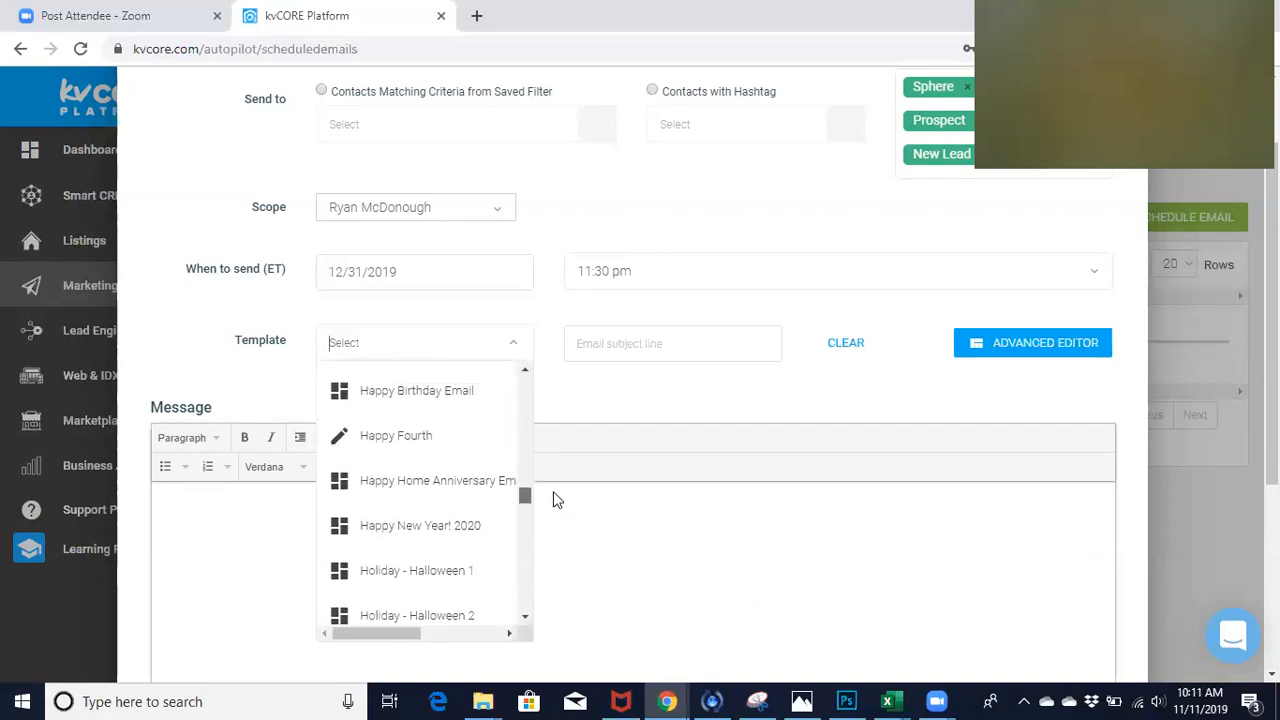
pyautogui.click(404, 533)
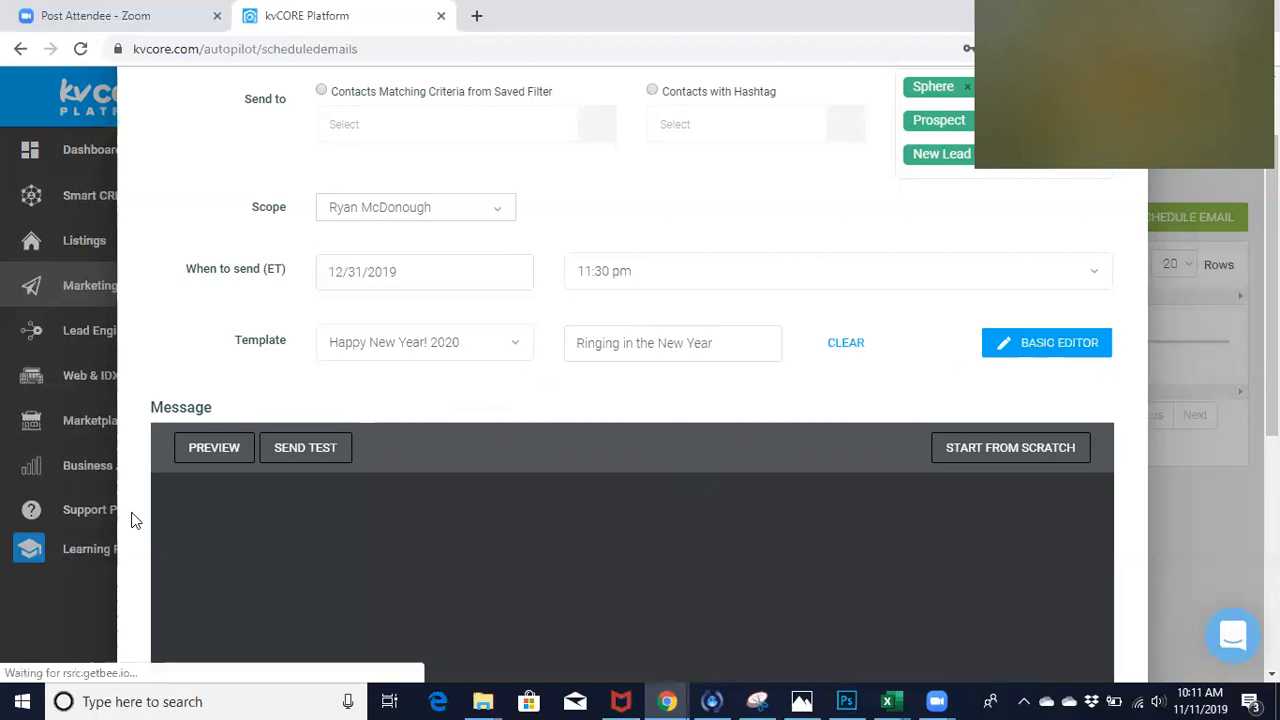
# - Review the New Year message, recipients and send settings, and schedule the email
pyautogui.scroll(-2, 135, 520)
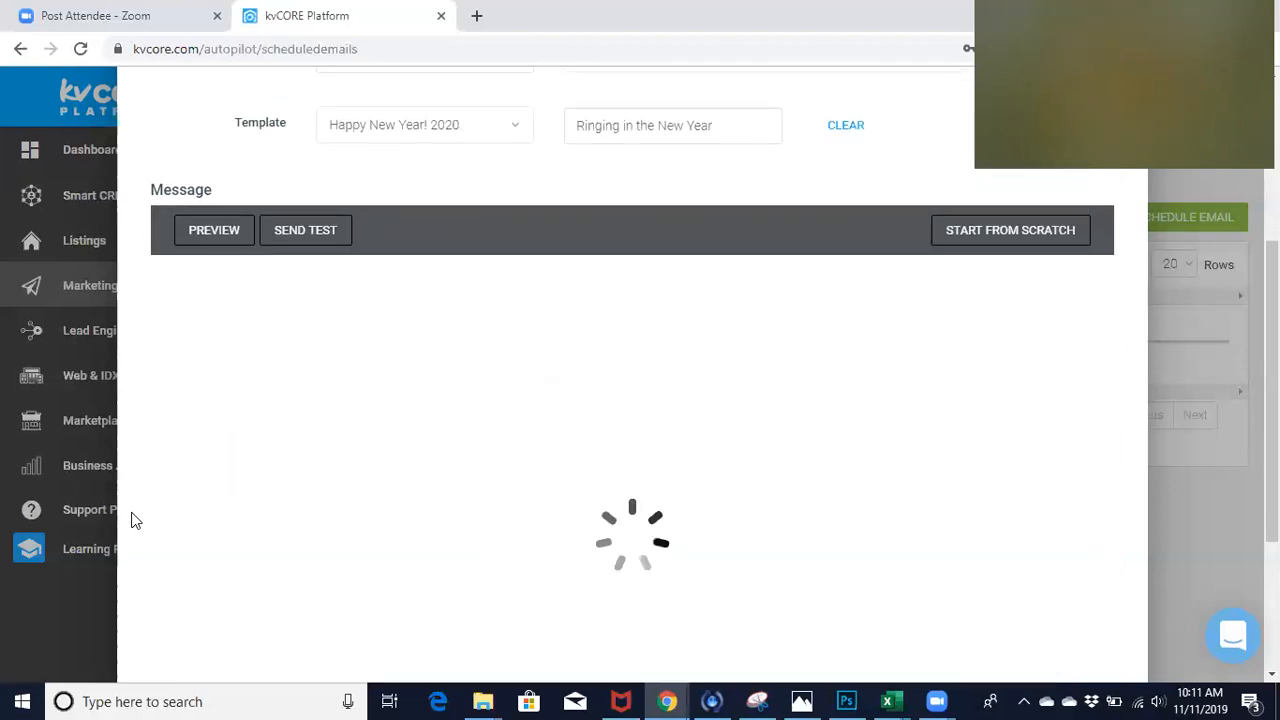
pyautogui.scroll(-3, 135, 520)
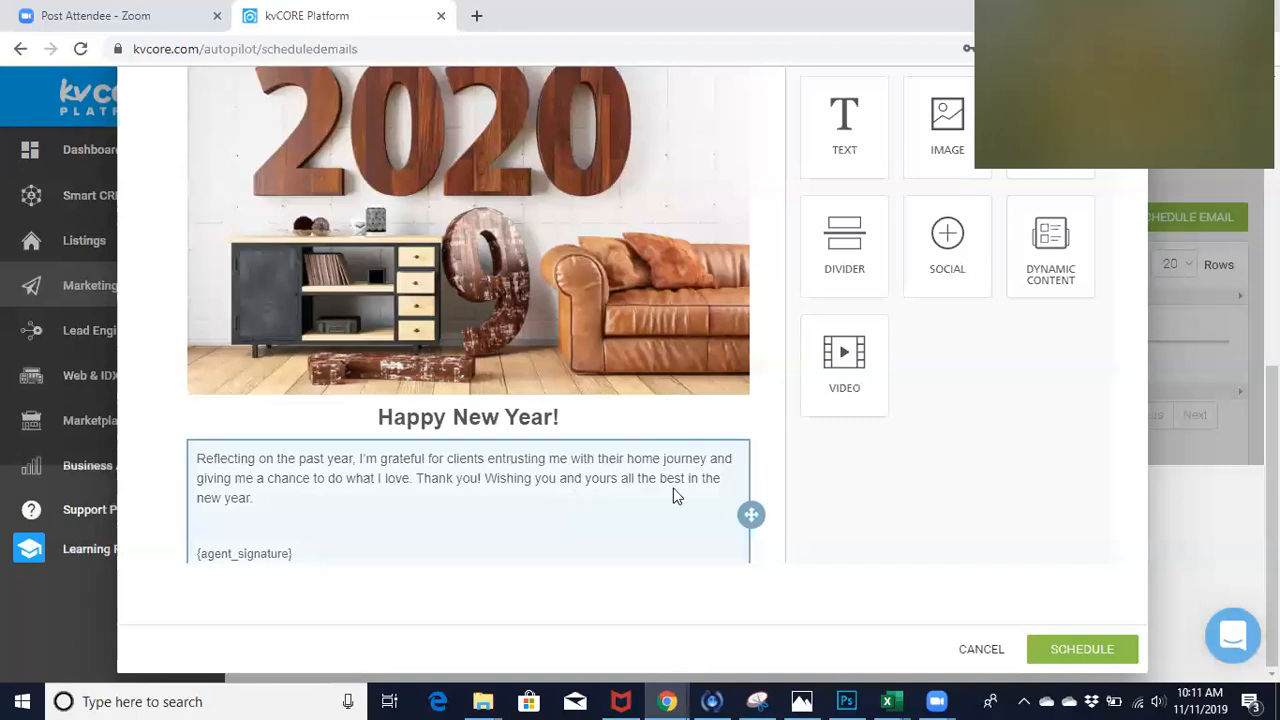
pyautogui.scroll(3, 903, 500)
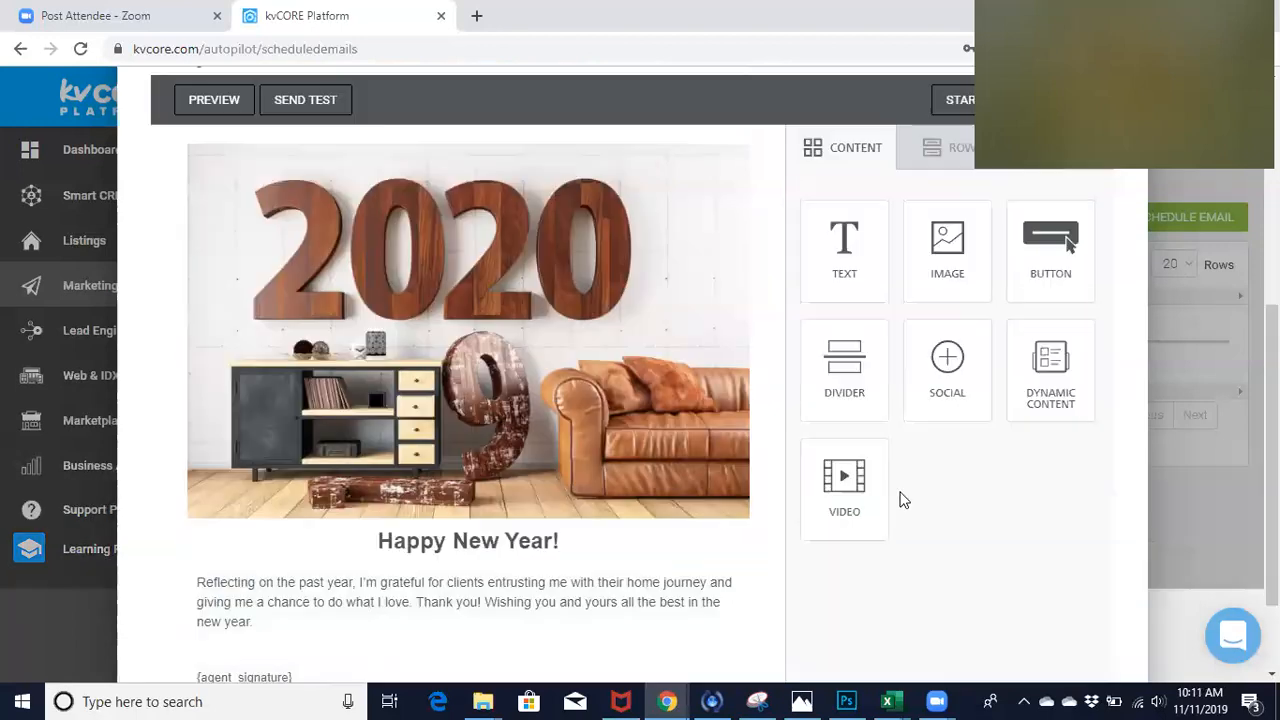
pyautogui.scroll(3, 761, 170)
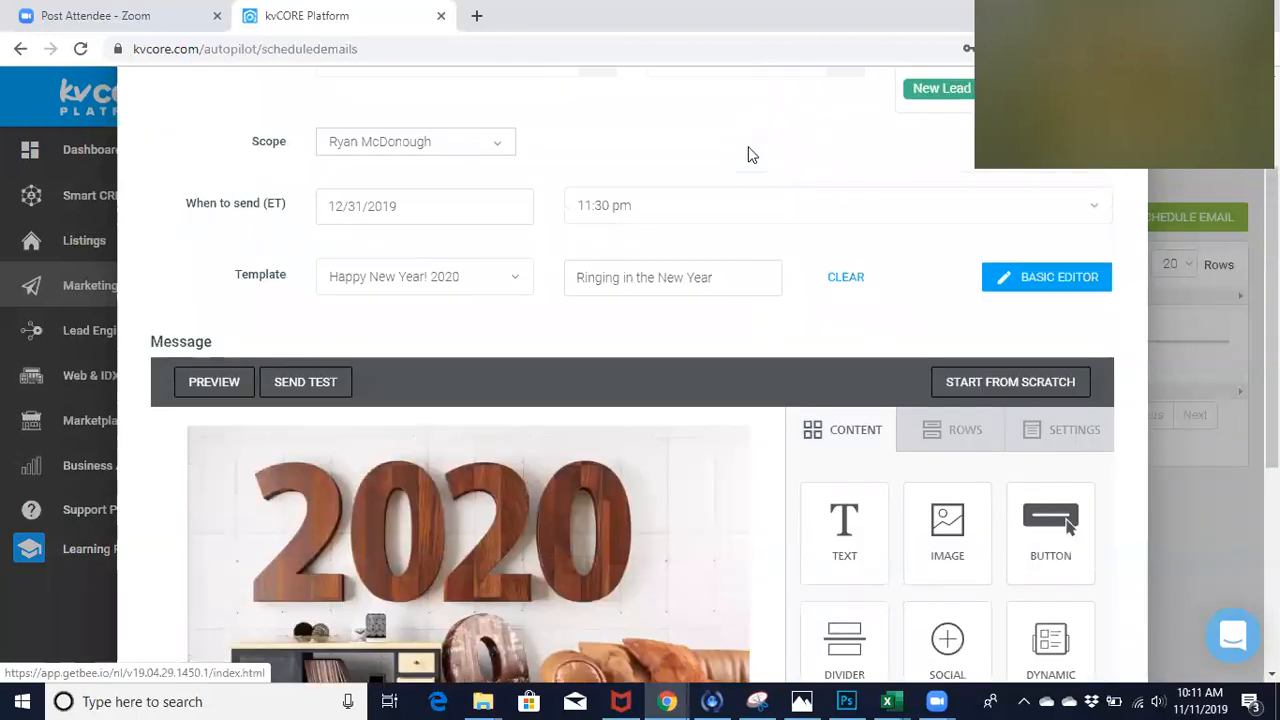
pyautogui.scroll(2, 752, 155)
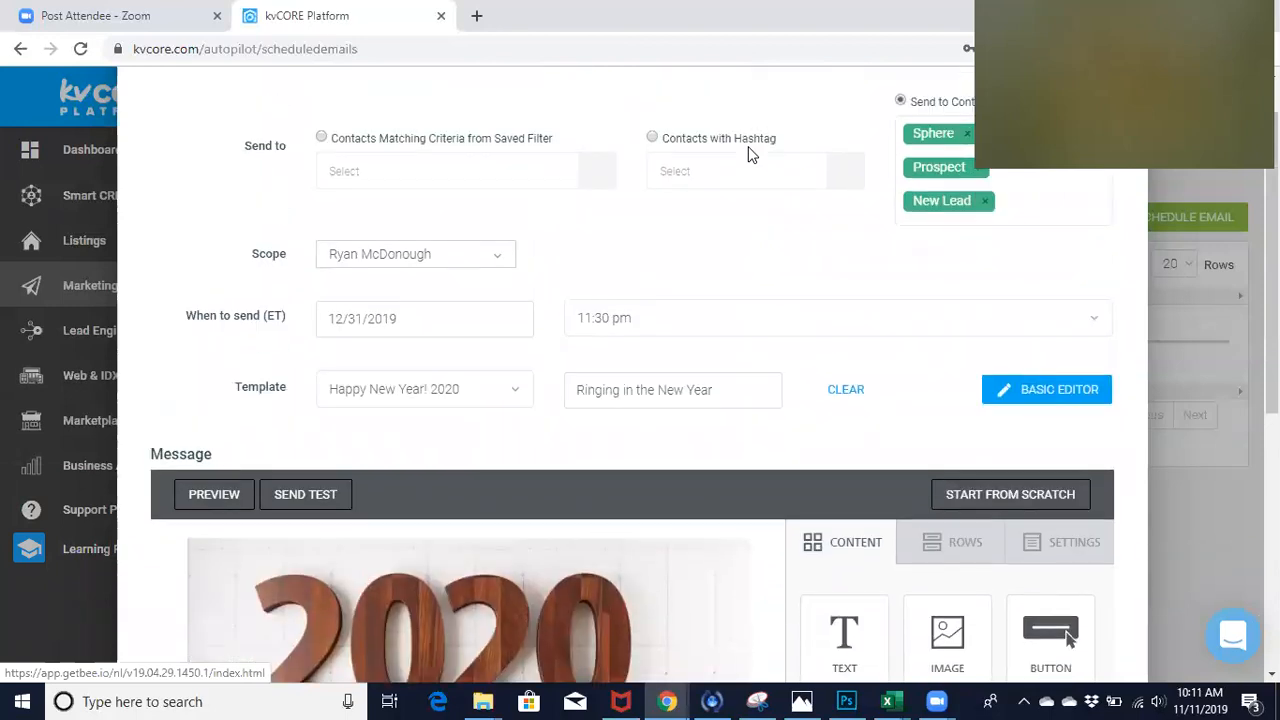
pyautogui.scroll(-5, 866, 298)
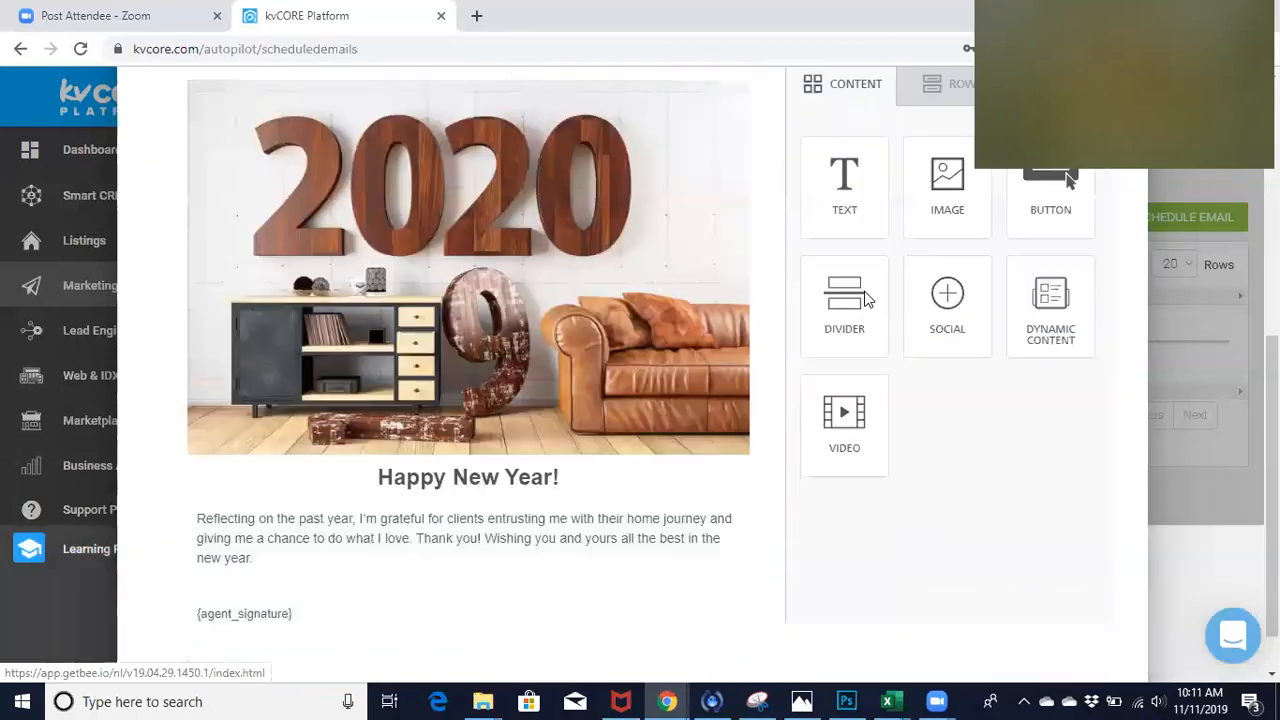
pyautogui.scroll(-1, 866, 298)
pyautogui.click(1065, 651)
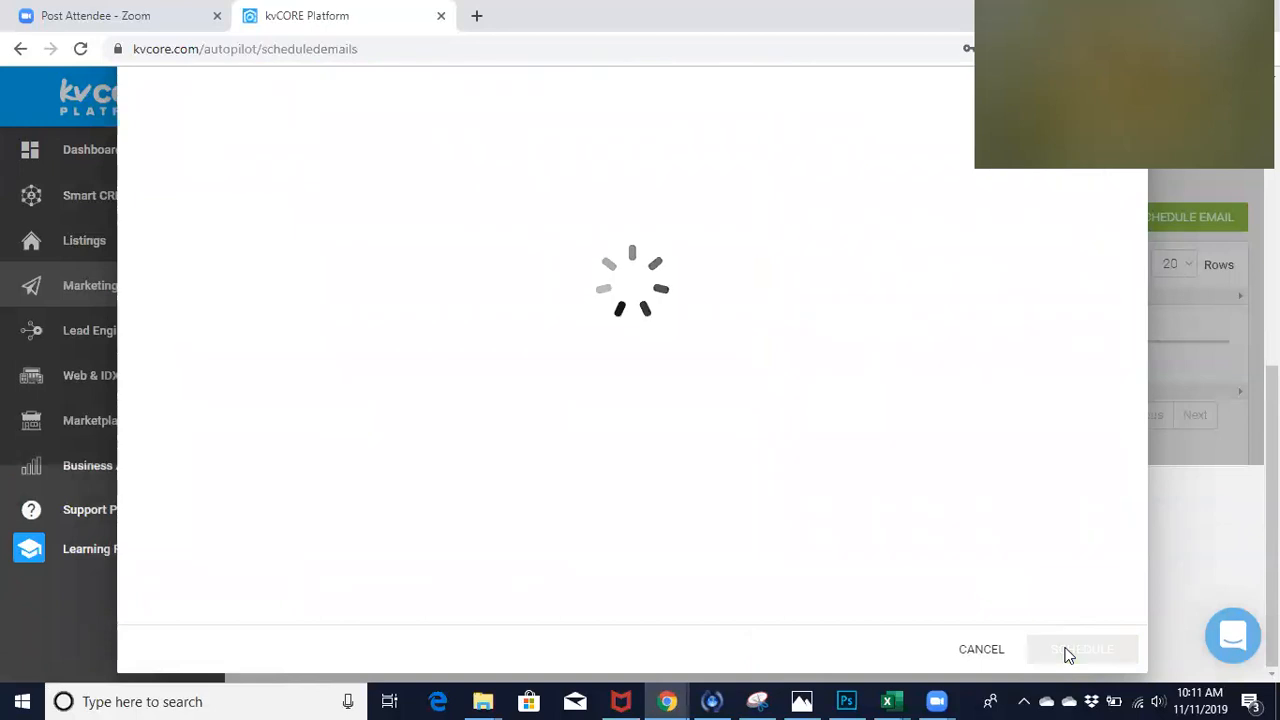
pyautogui.click(1067, 652)
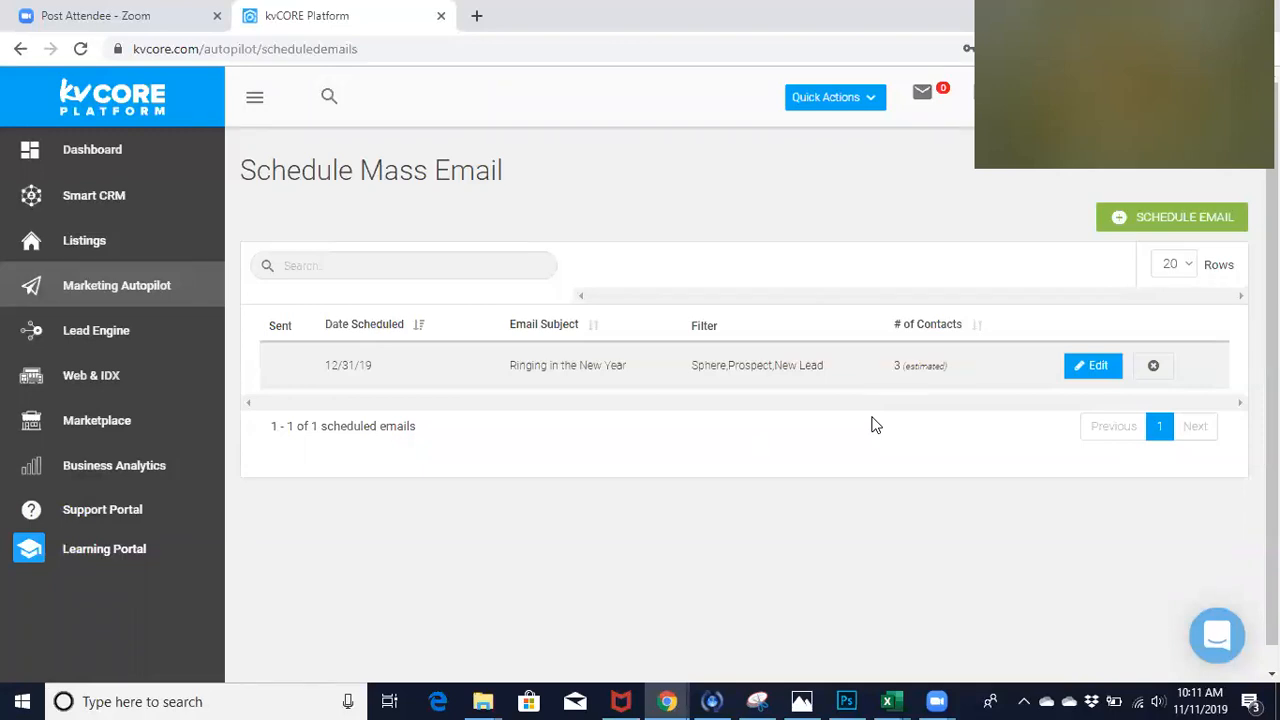
# - Start scheduling another mass email and choose its recipients by lead status
pyautogui.click(1155, 219)
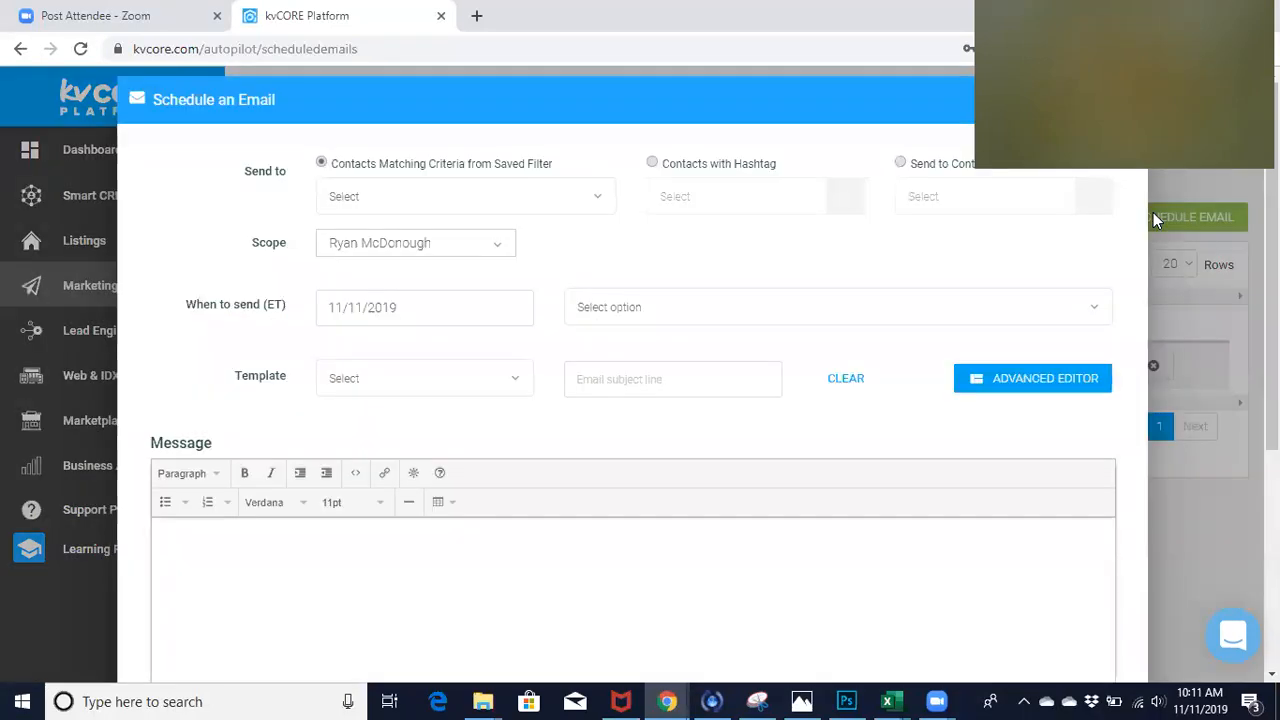
pyautogui.click(652, 163)
pyautogui.click(904, 162)
pyautogui.click(920, 192)
pyautogui.rightClick(927, 196)
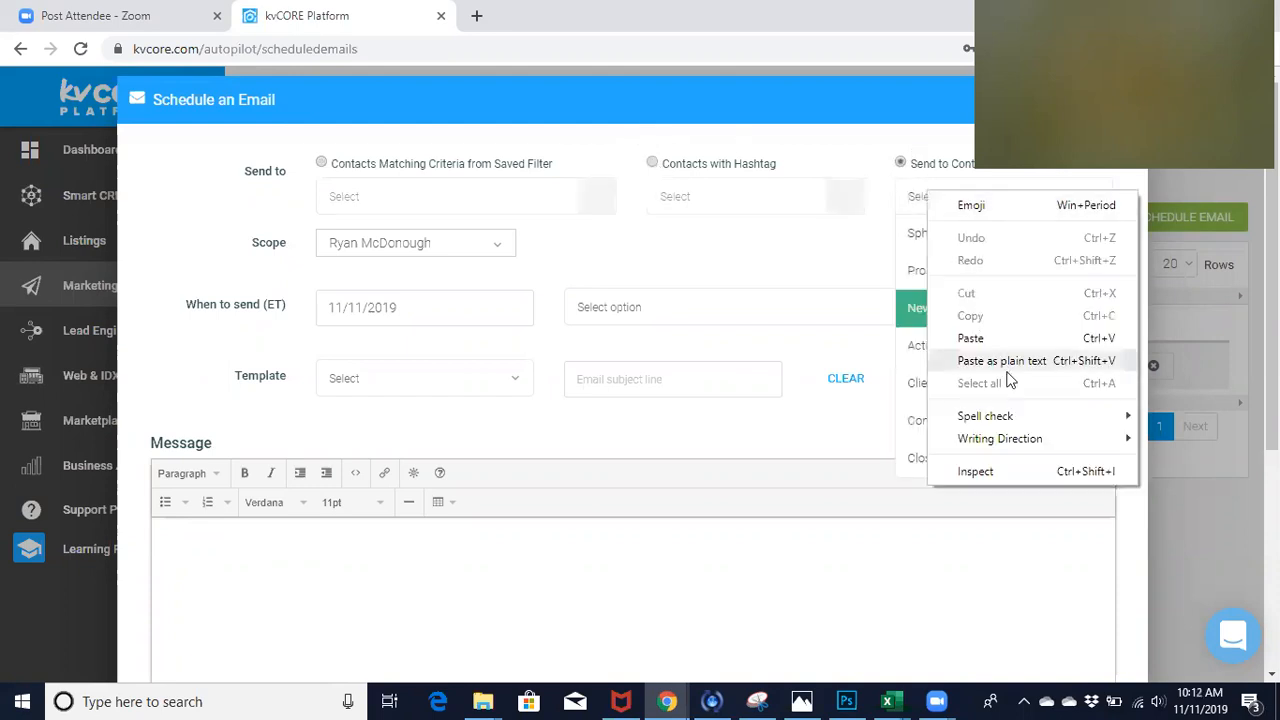
pyautogui.click(877, 266)
# - Choose the Contract, Active Lead and Client statuses as recipients, and close the new scheduled email without saving it
pyautogui.click(926, 196)
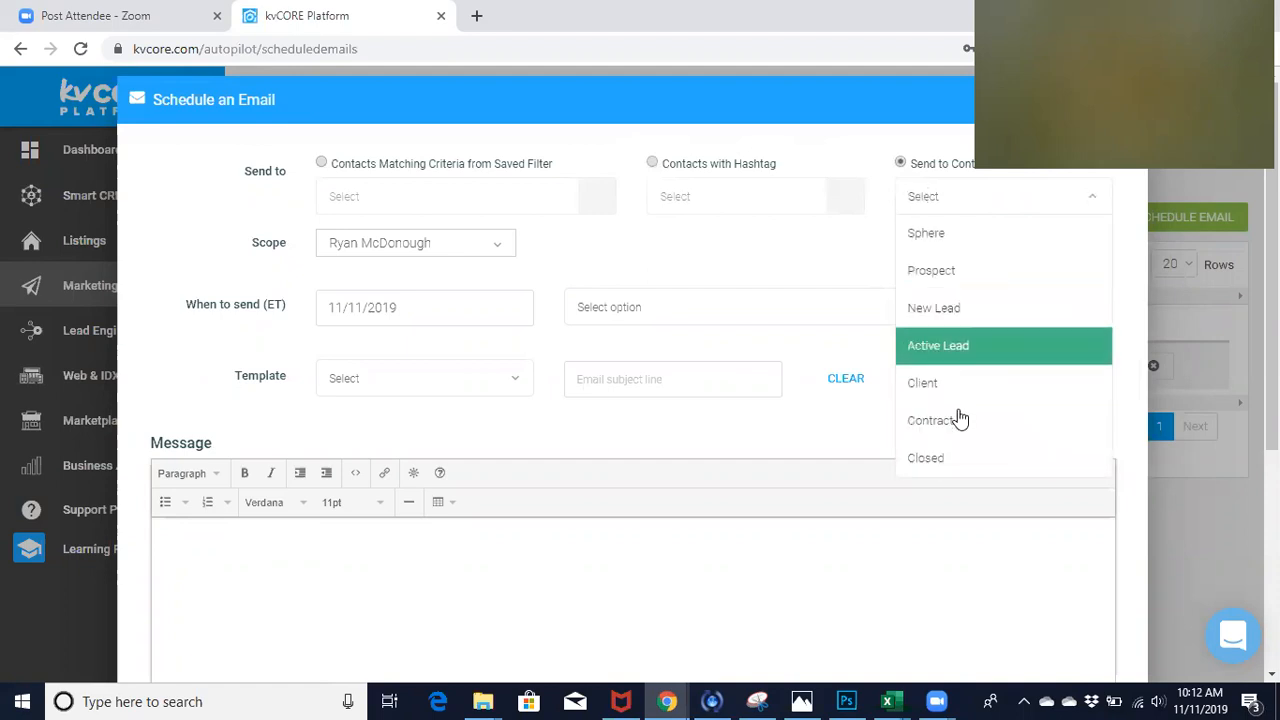
pyautogui.click(961, 420)
pyautogui.click(1010, 210)
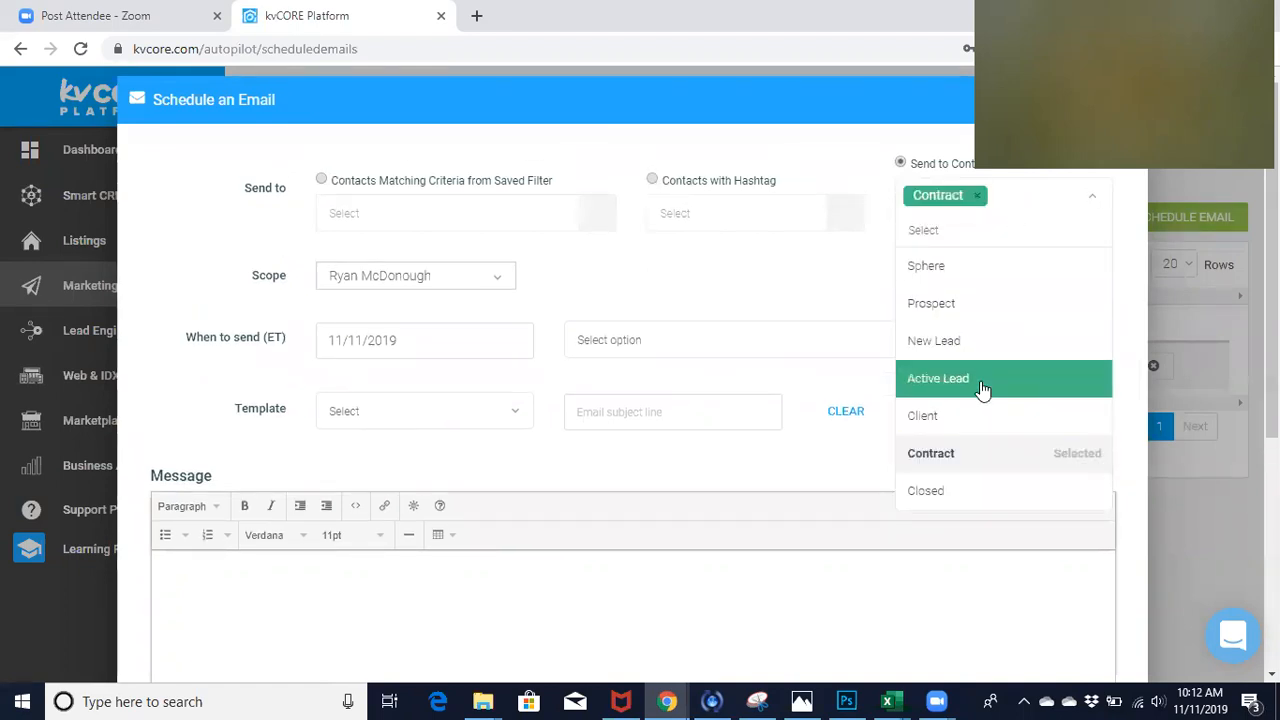
pyautogui.click(983, 388)
pyautogui.click(1031, 238)
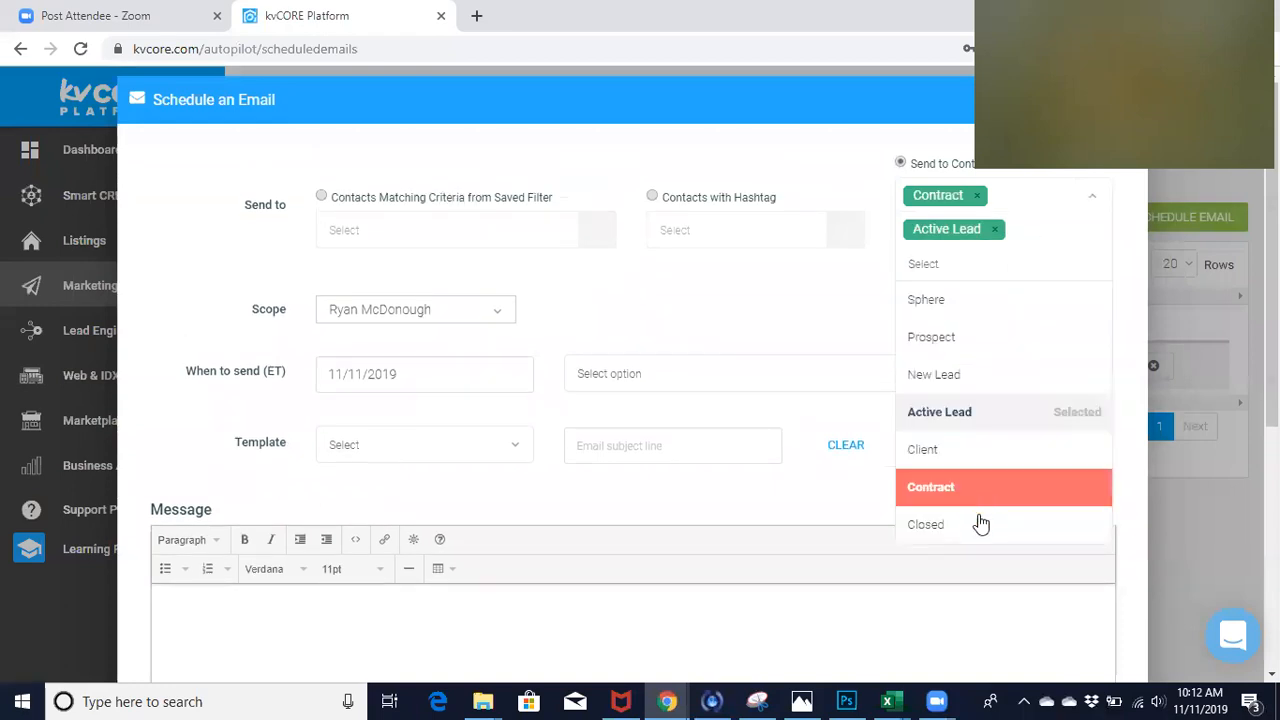
pyautogui.click(977, 449)
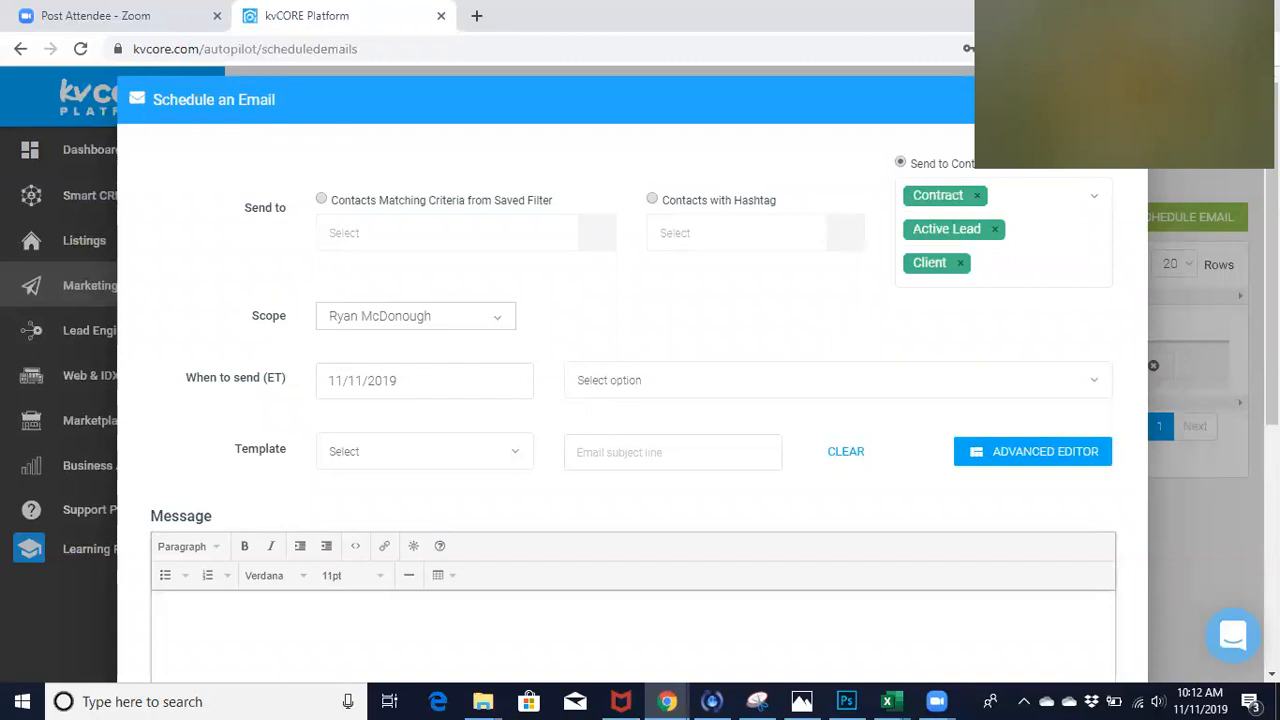
pyautogui.press('Escape')
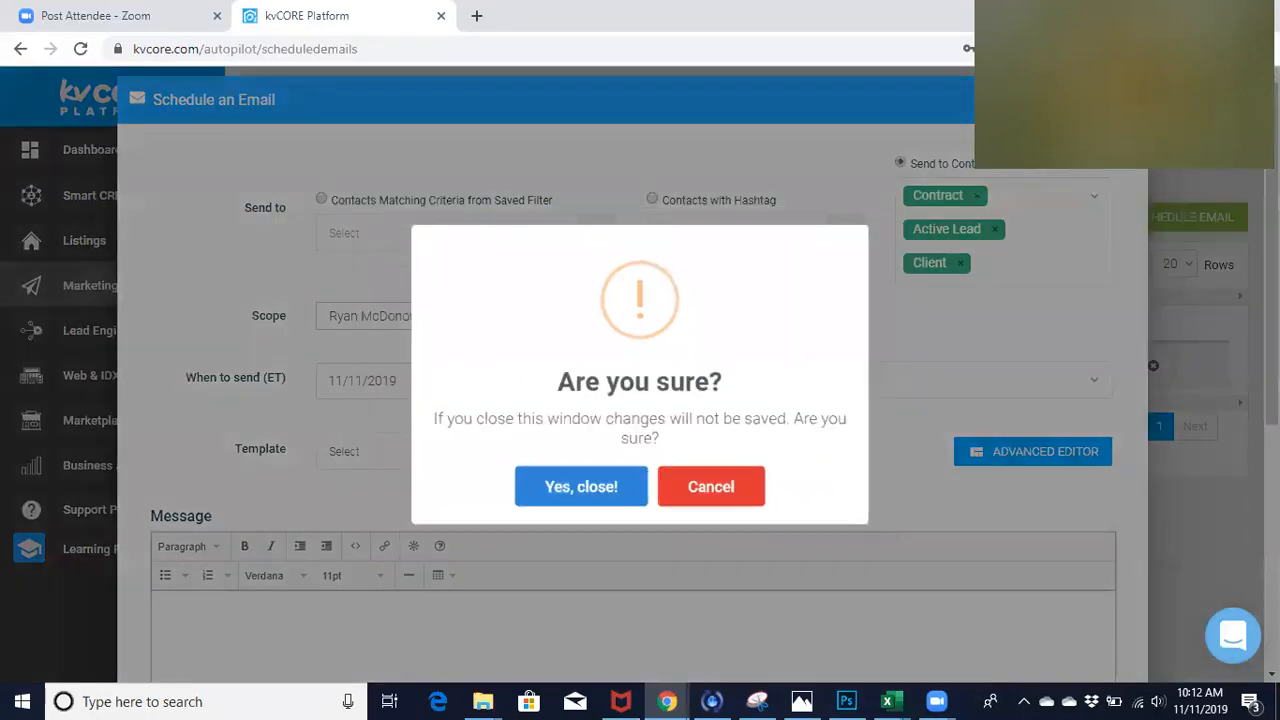
pyautogui.click(619, 488)
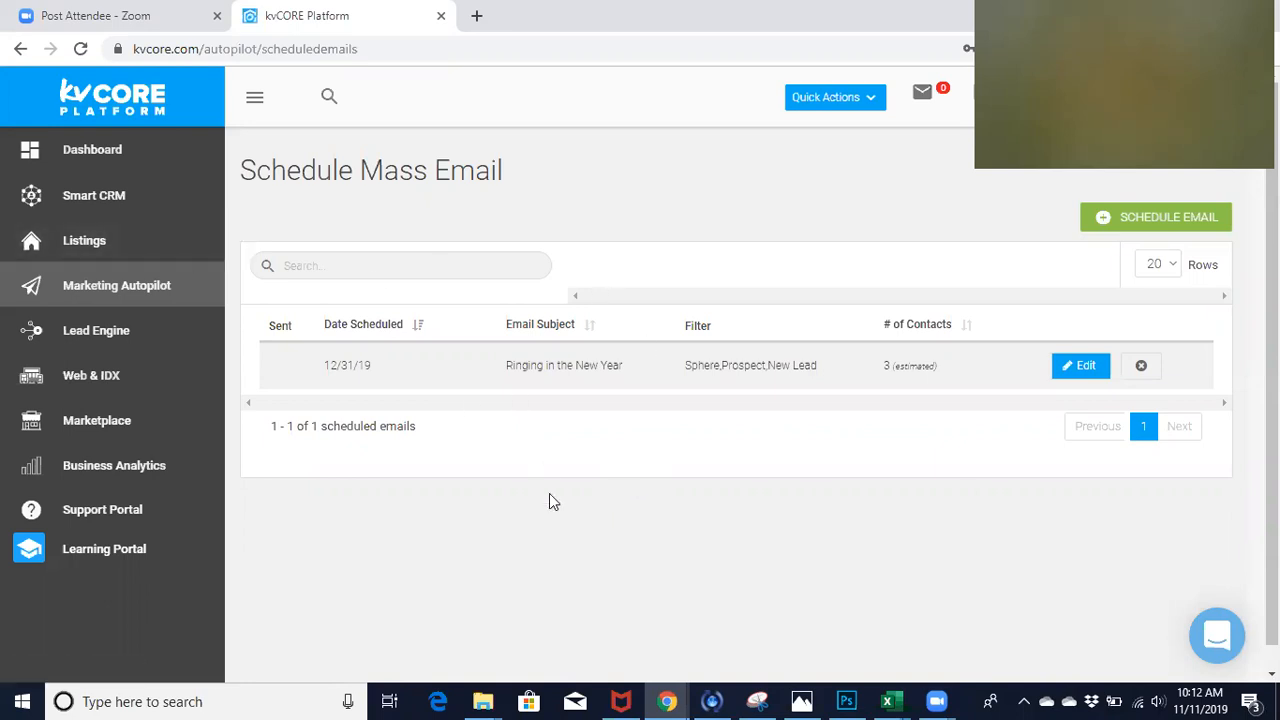
# - Filter the Smart CRM contacts by assigned agent, using the agent's own name
pyautogui.click(117, 205)
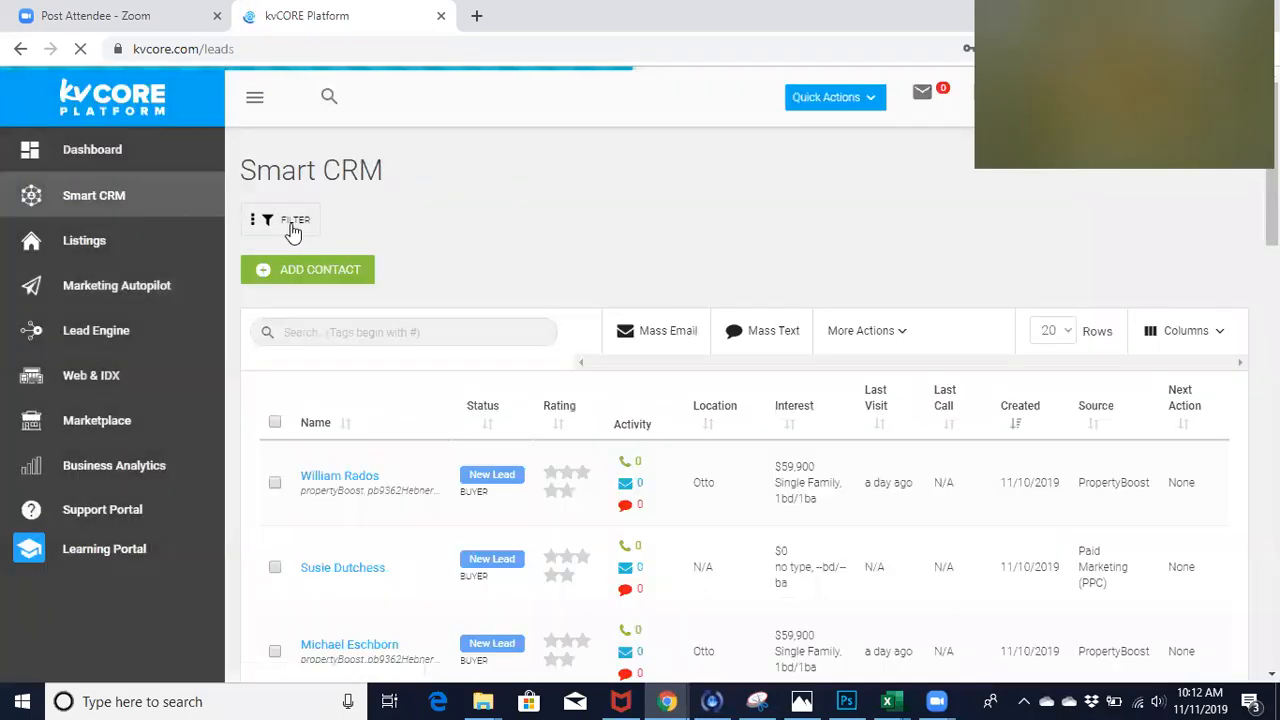
pyautogui.click(291, 227)
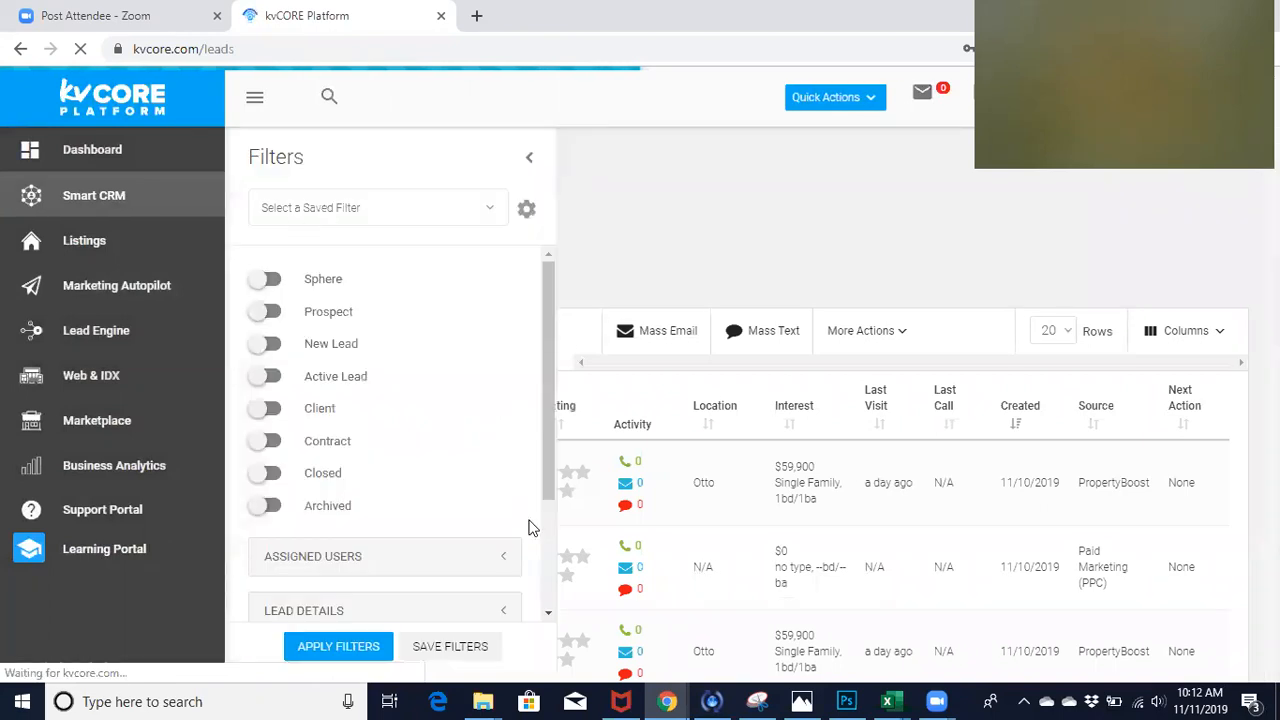
pyautogui.scroll(-1, 542, 520)
pyautogui.scroll(-2, 542, 518)
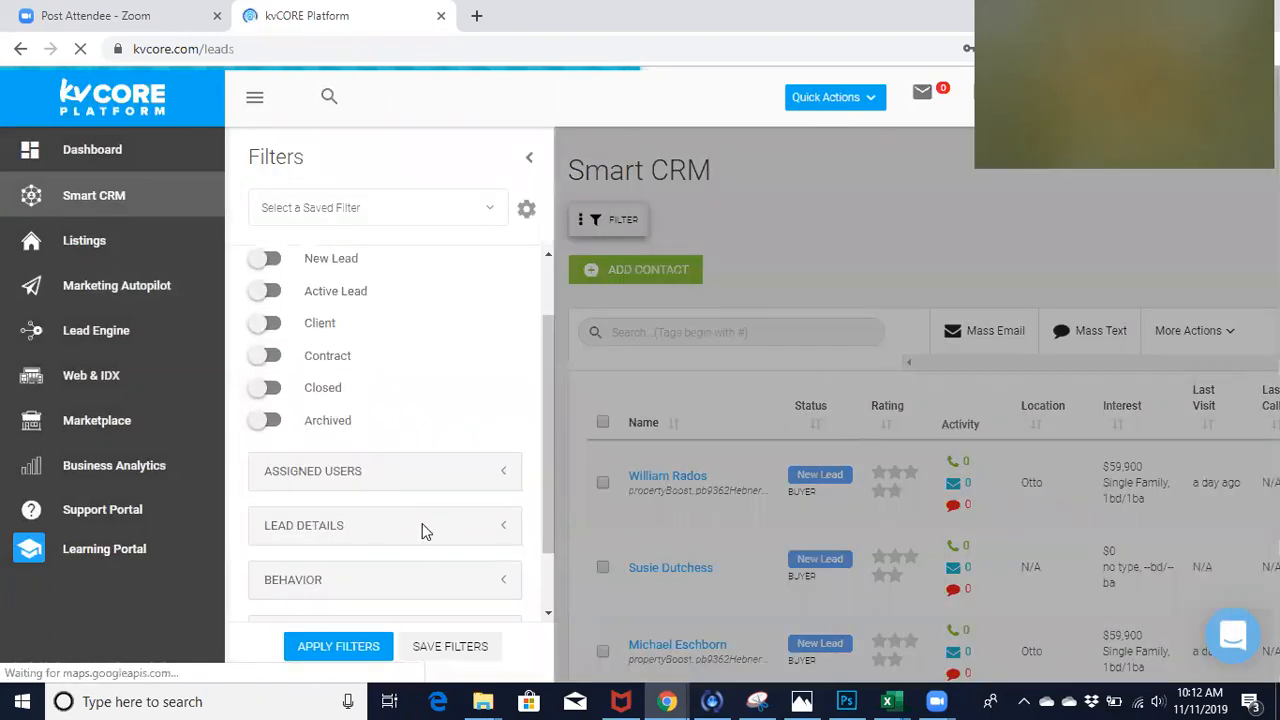
pyautogui.click(503, 477)
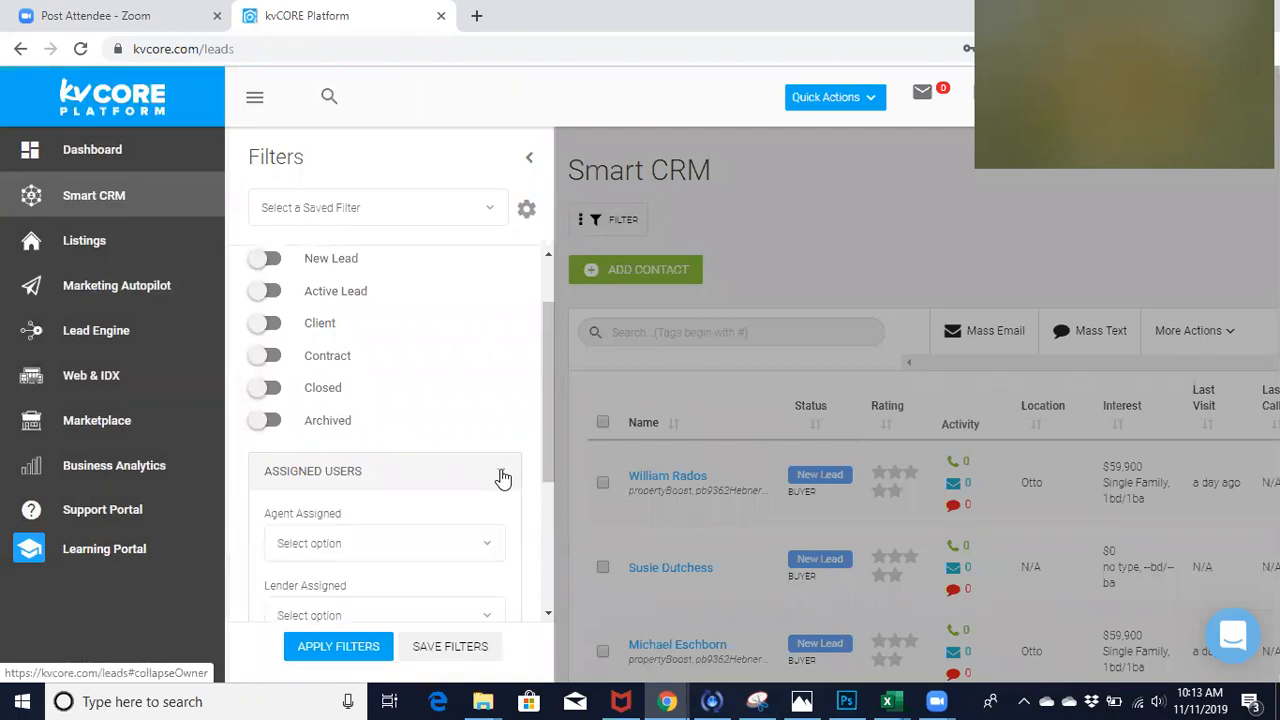
pyautogui.click(356, 545)
pyautogui.write('ryan')
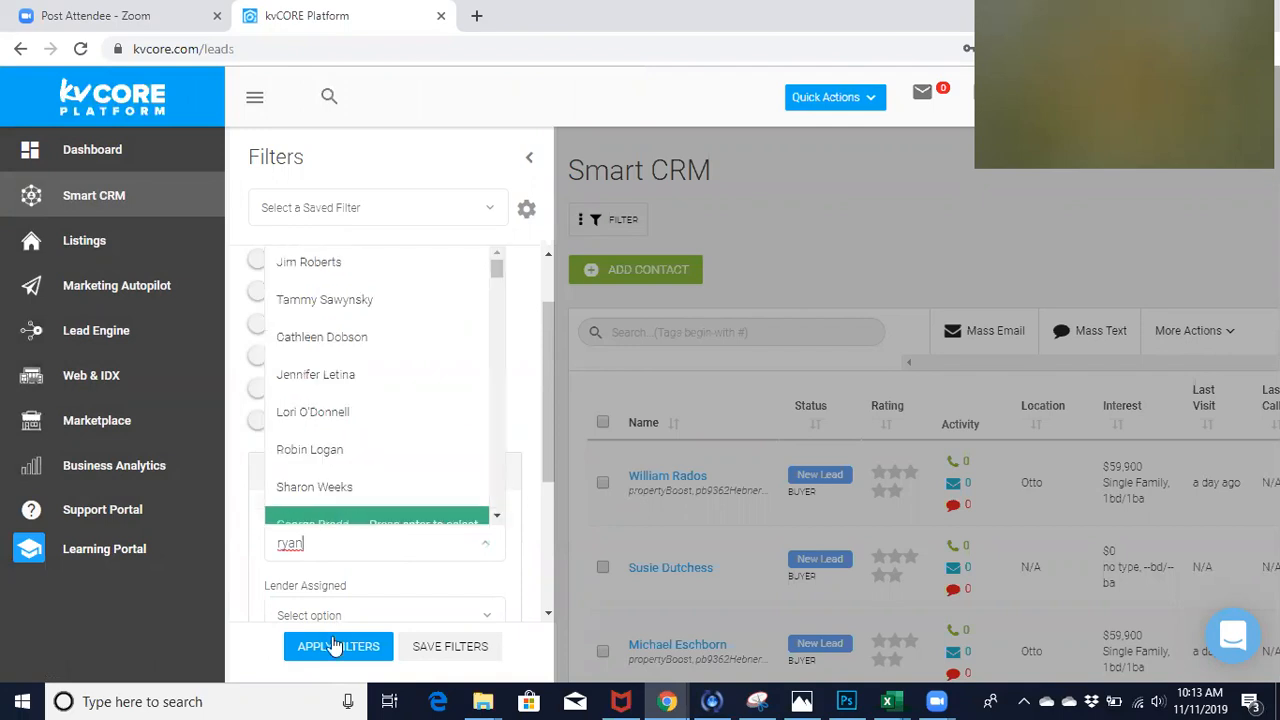
pyautogui.write(' mcd')
pyautogui.click(340, 505)
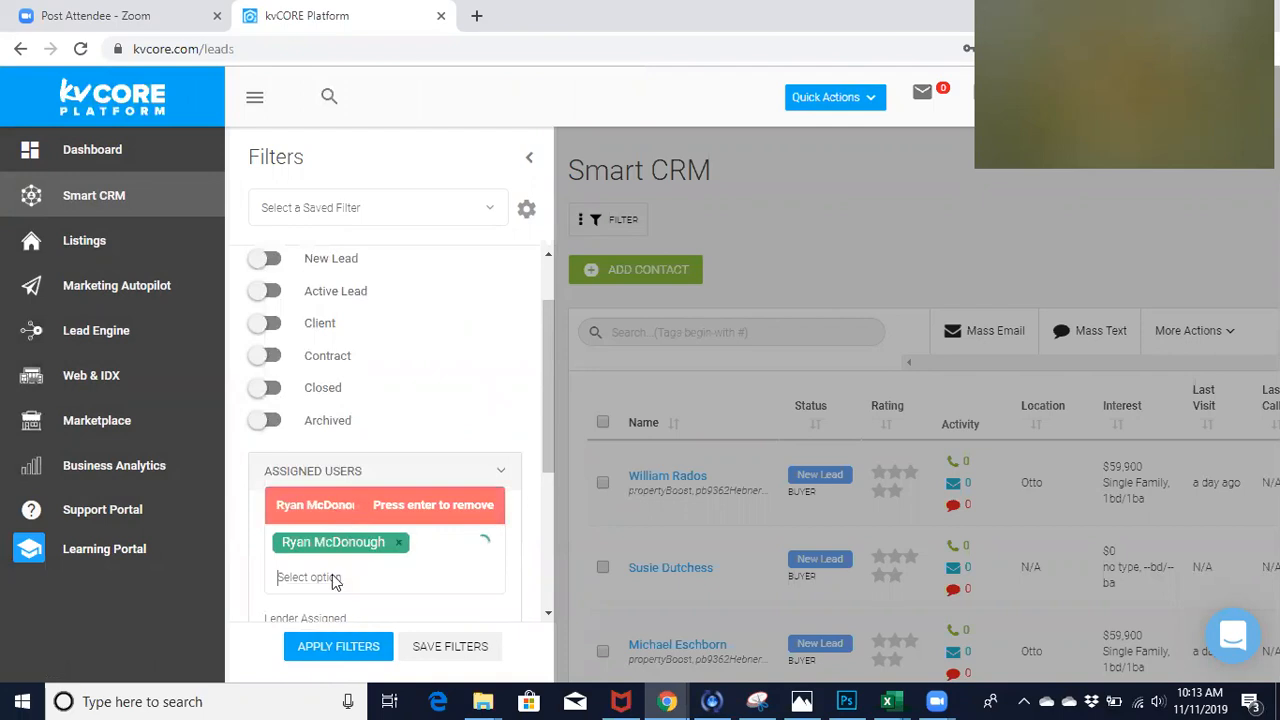
pyautogui.click(338, 646)
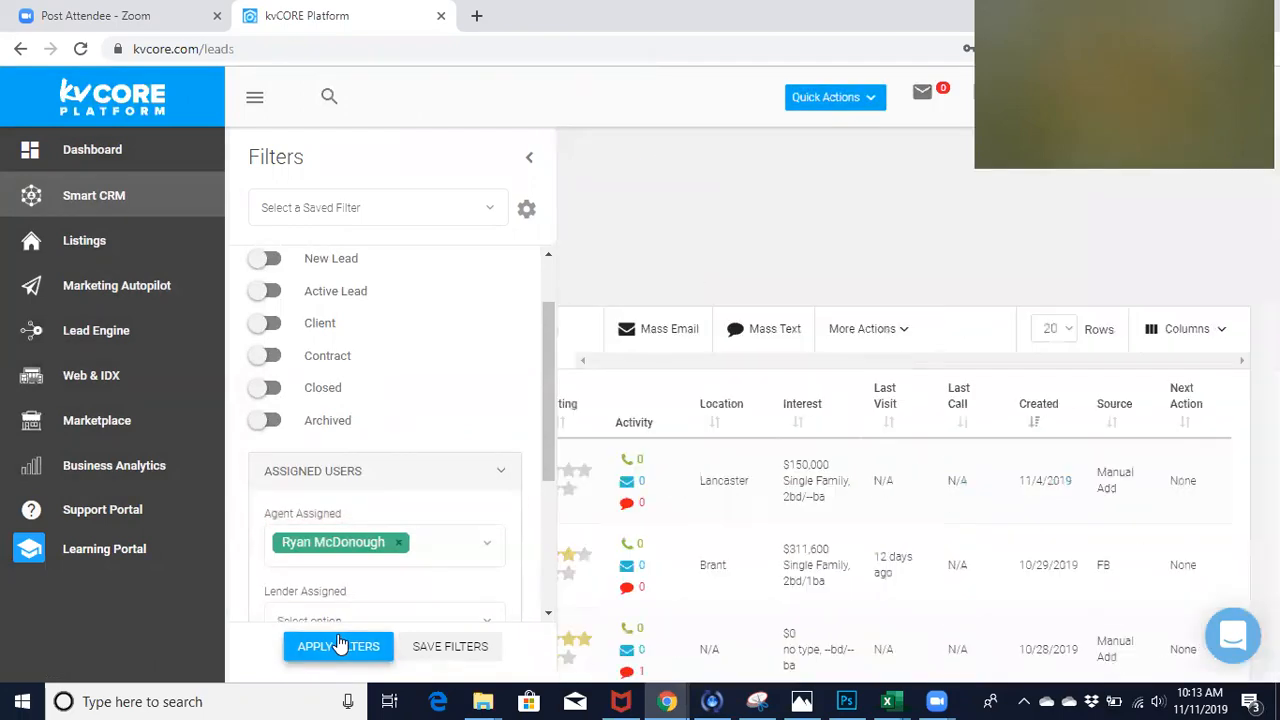
# - Select all contacts in the filtered Smart CRM list and check which ones are included
pyautogui.scroll(-5, 609, 212)
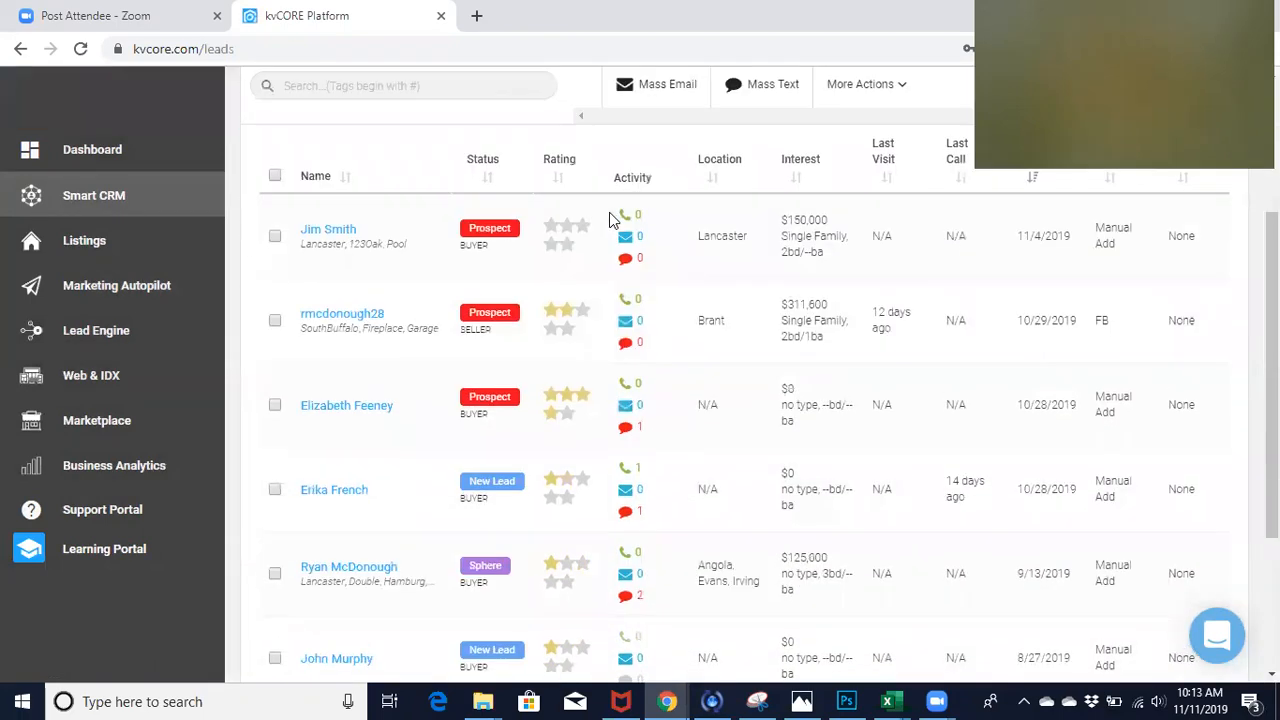
pyautogui.scroll(5, 609, 212)
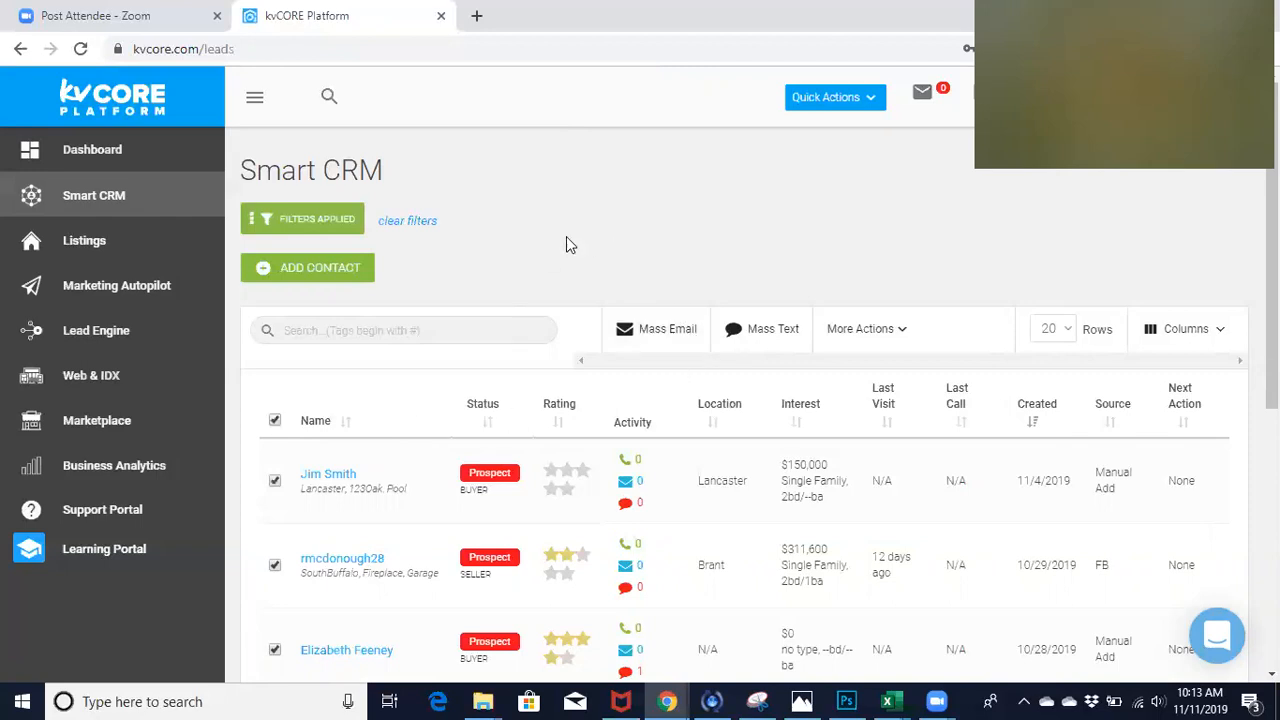
pyautogui.scroll(-2, 563, 215)
pyautogui.scroll(1, 563, 215)
pyautogui.scroll(-4, 563, 215)
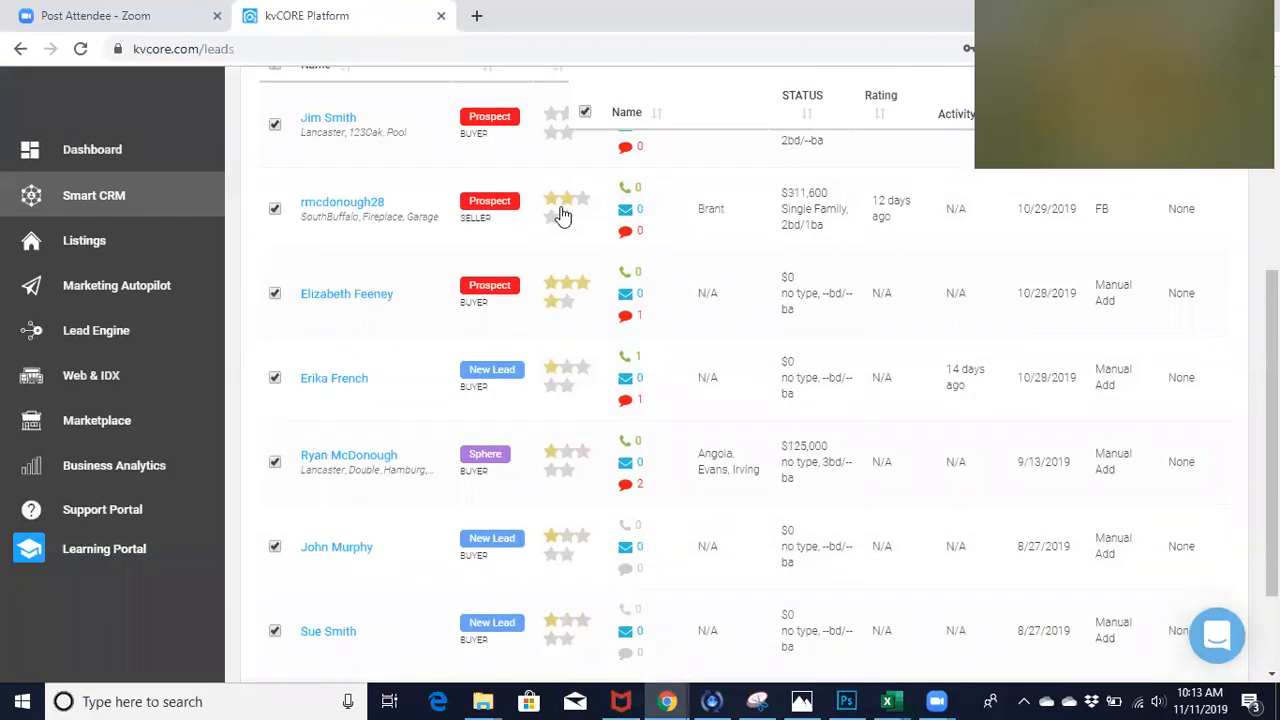
pyautogui.scroll(5, 563, 215)
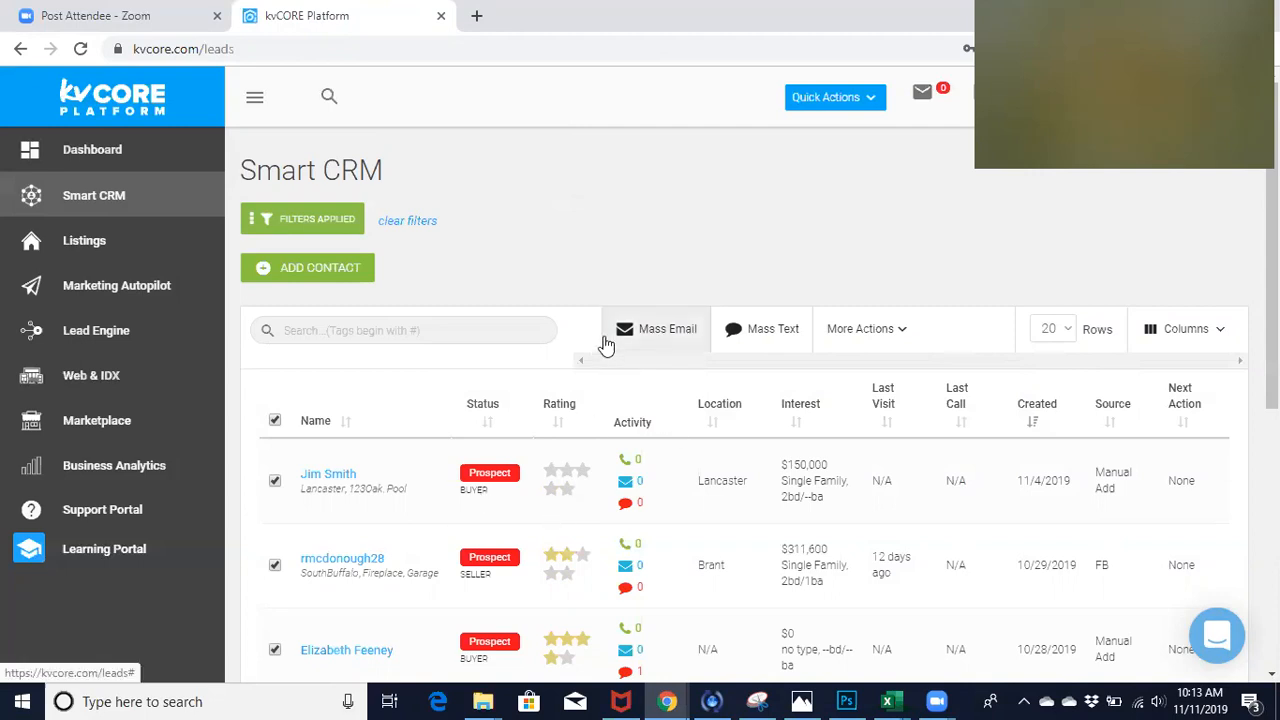
# - Start a mass email to the selected contacts and load the Happy New Year! 2020 template
pyautogui.click(648, 338)
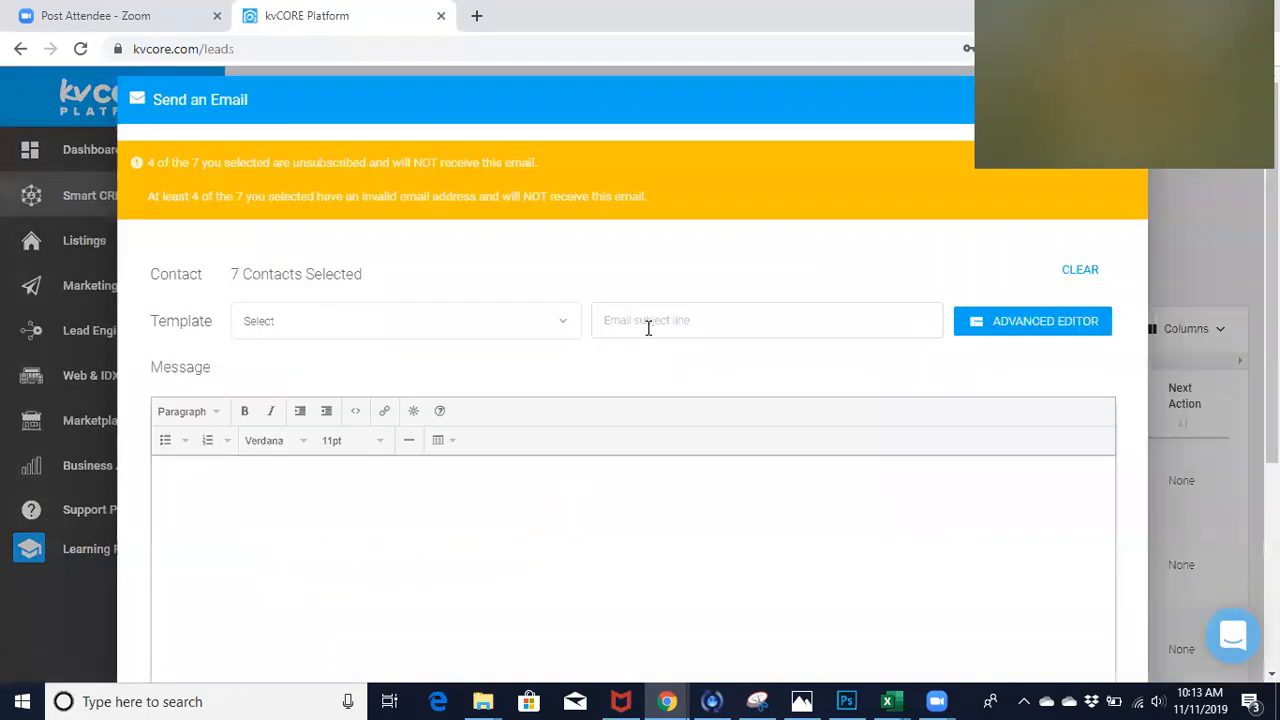
pyautogui.click(484, 320)
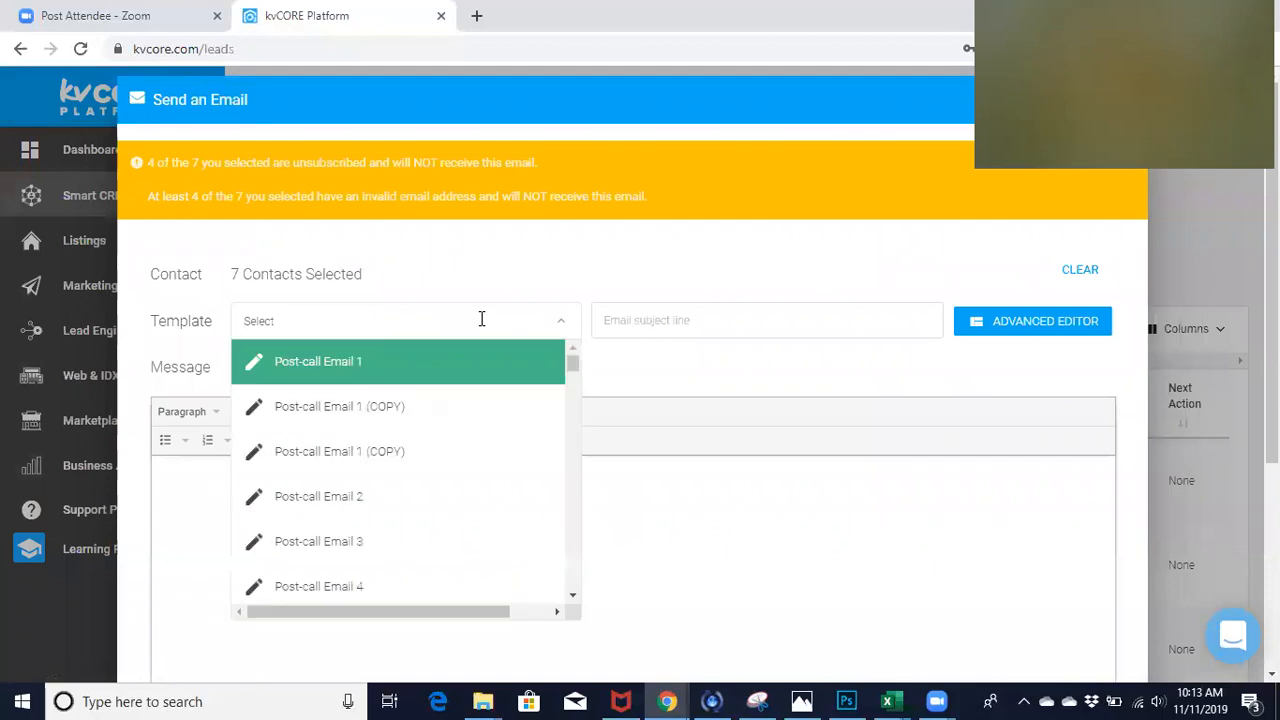
pyautogui.moveTo(573, 370); pyautogui.dragTo(576, 489)
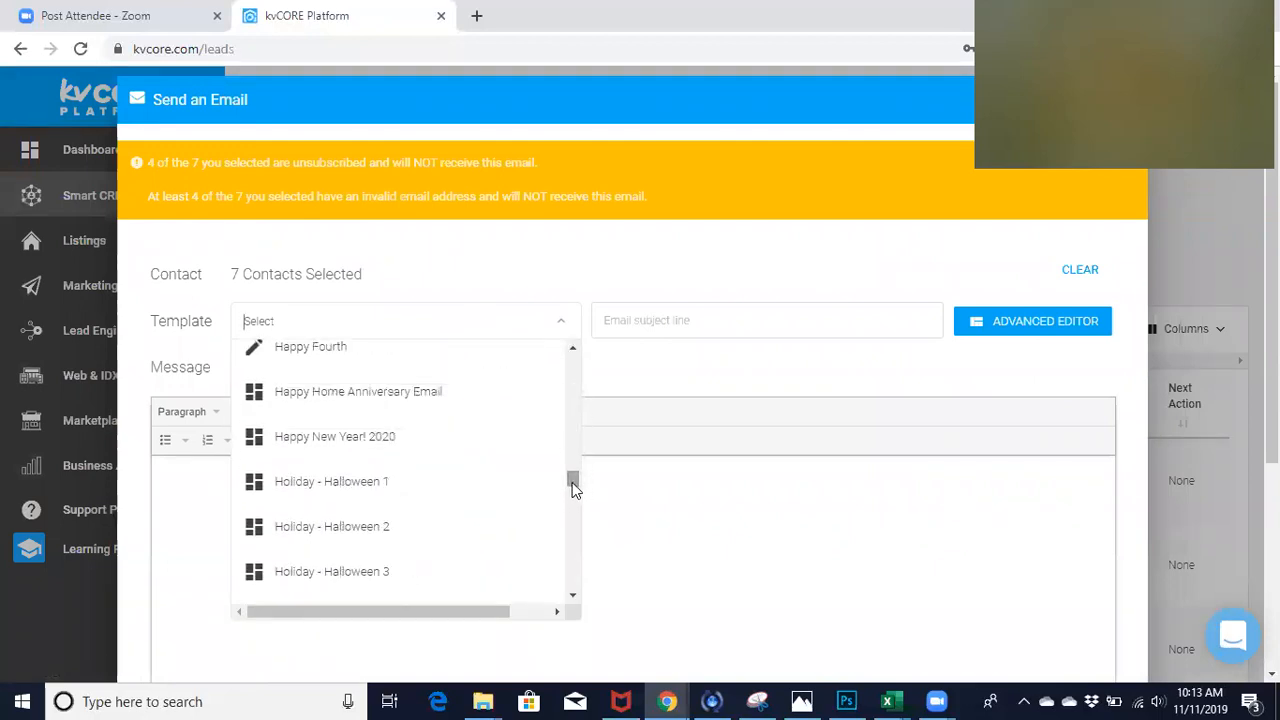
pyautogui.click(492, 437)
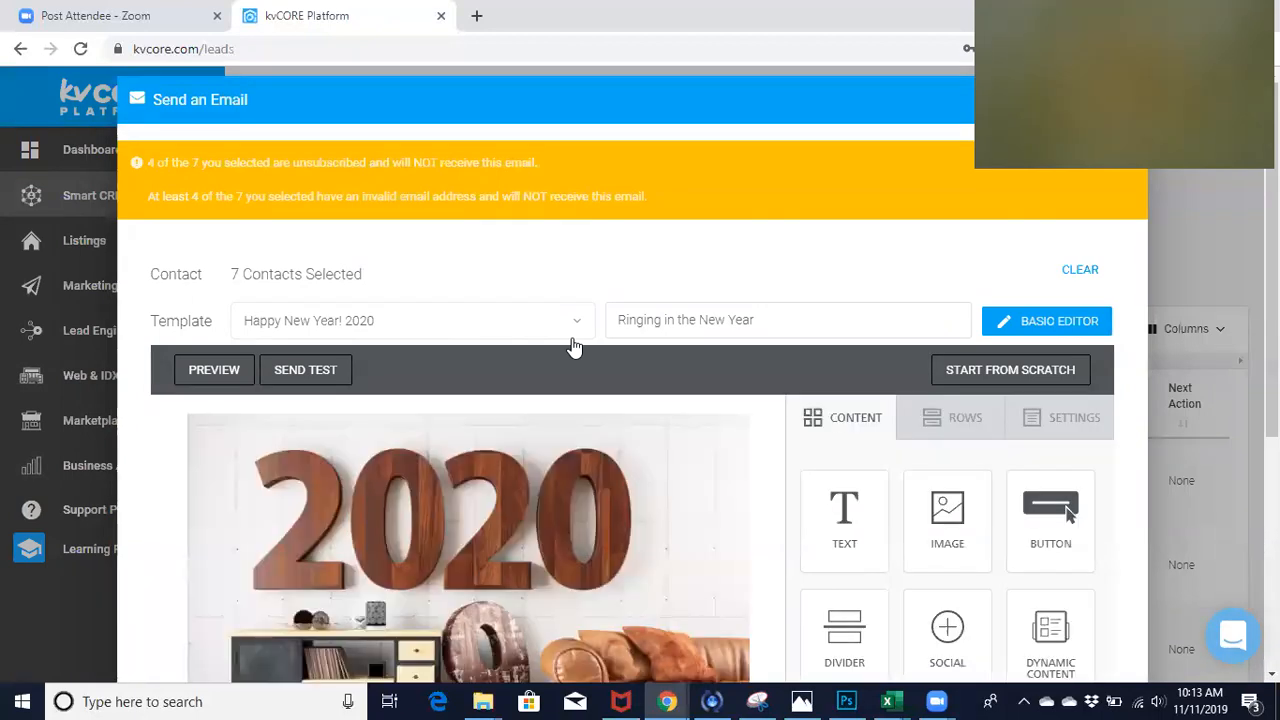
# - Add a dynamic content block between the agent signature and the Visit My Website button, and set it to Agent Photo
pyautogui.scroll(-4, 789, 240)
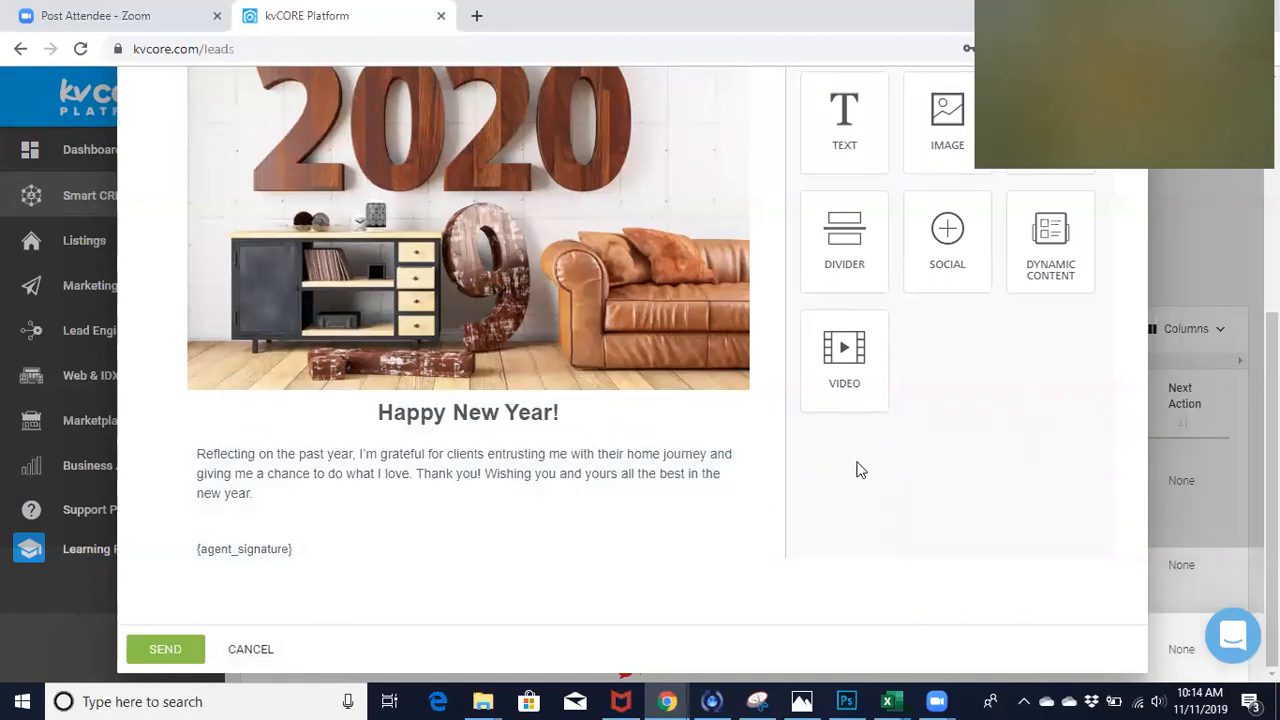
pyautogui.scroll(-1, 571, 511)
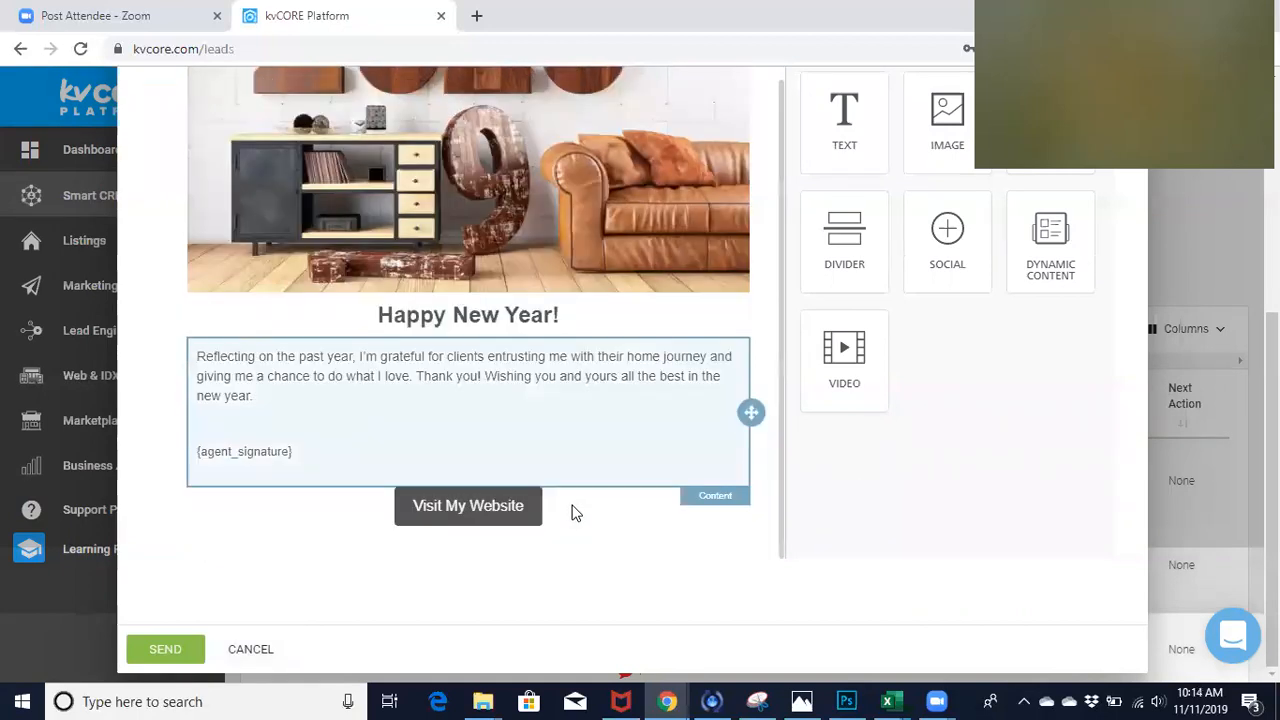
pyautogui.moveTo(1053, 220); pyautogui.dragTo(471, 486)
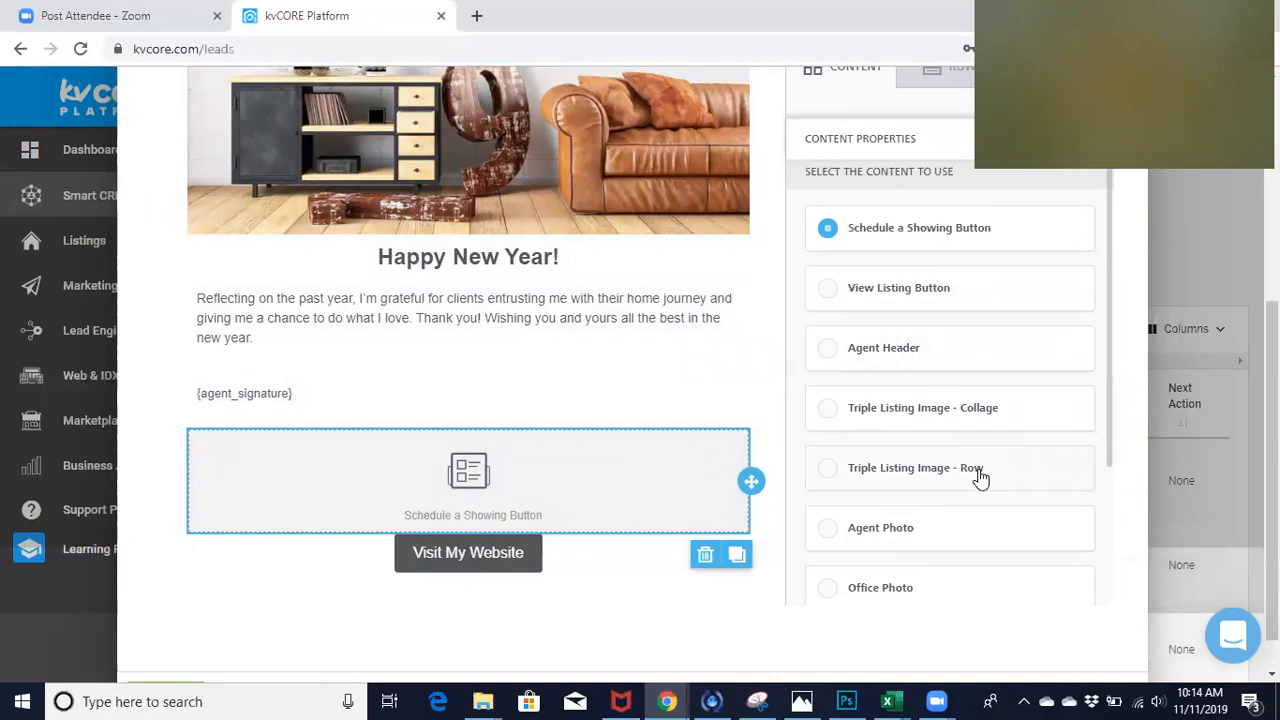
pyautogui.click(840, 530)
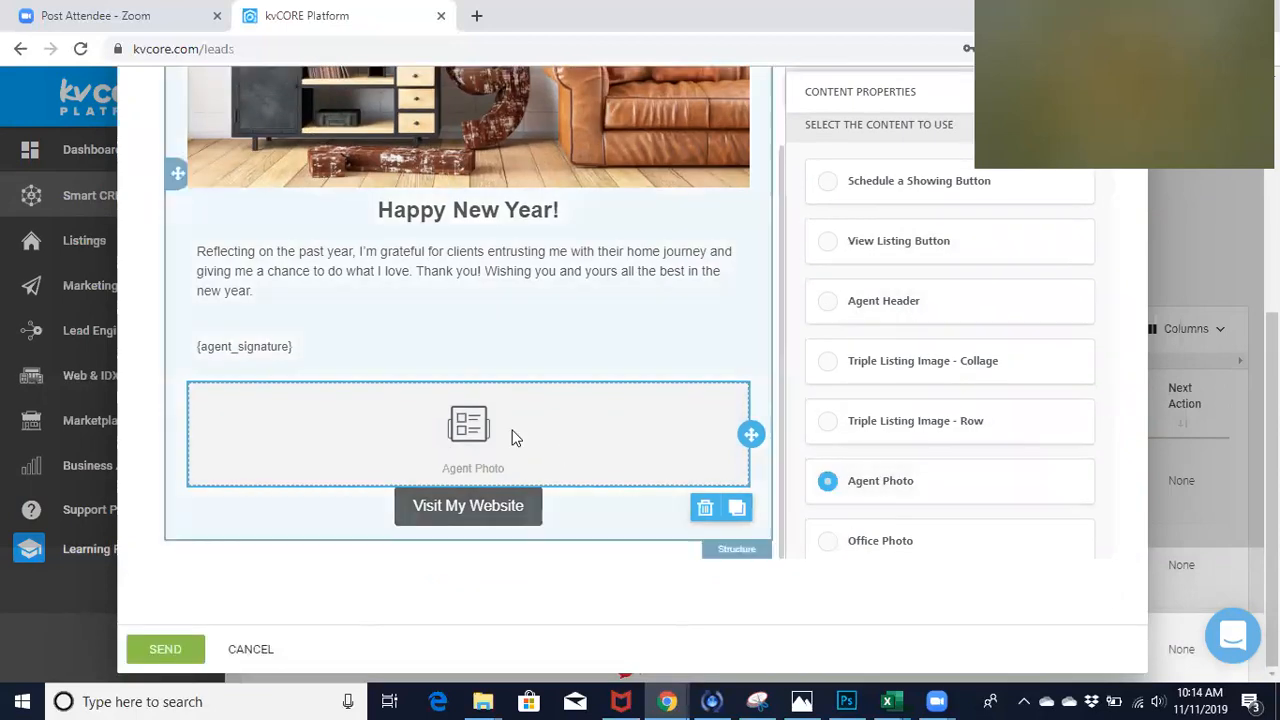
pyautogui.scroll(-3, 931, 486)
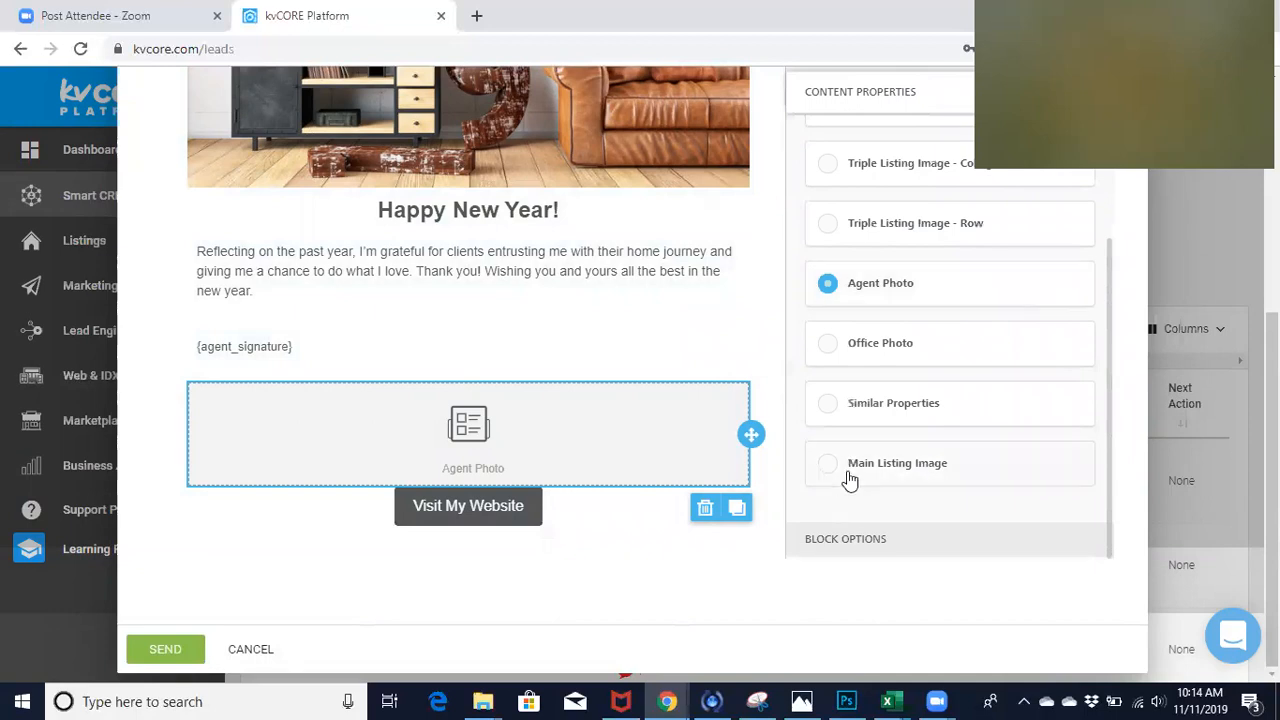
pyautogui.scroll(5, 506, 517)
pyautogui.scroll(-5, 506, 517)
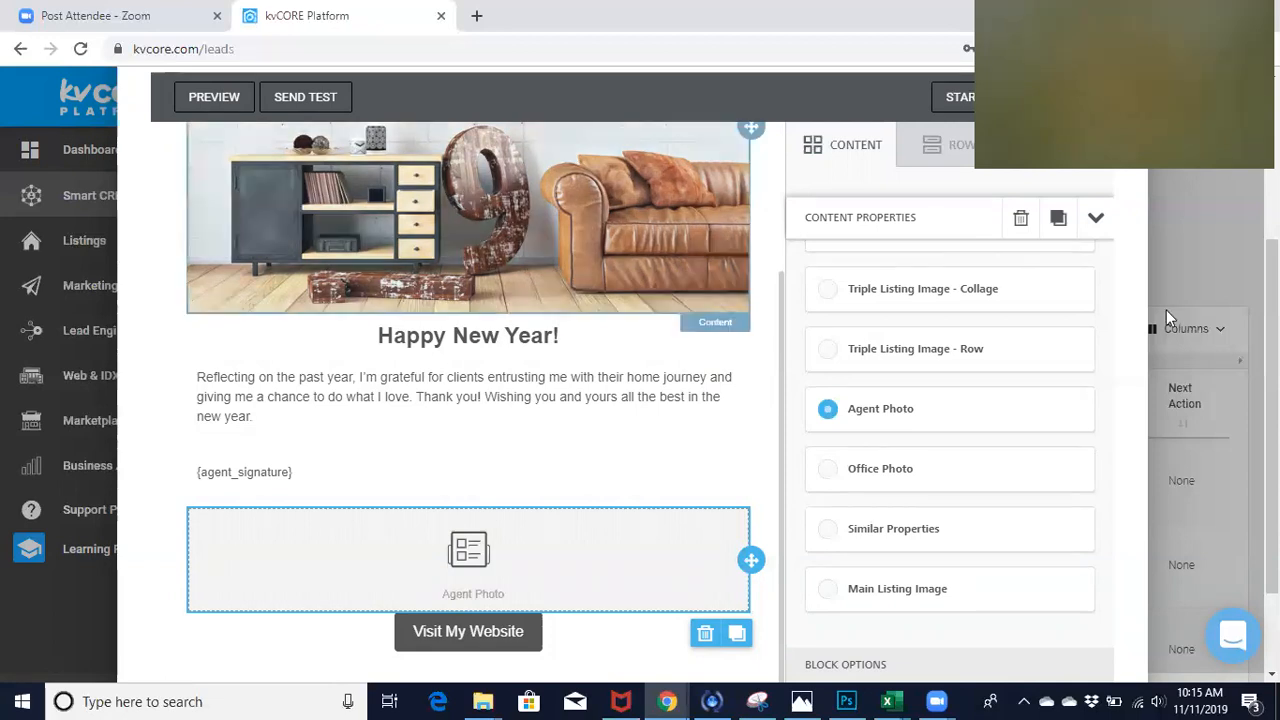
pyautogui.scroll(3, 630, 374)
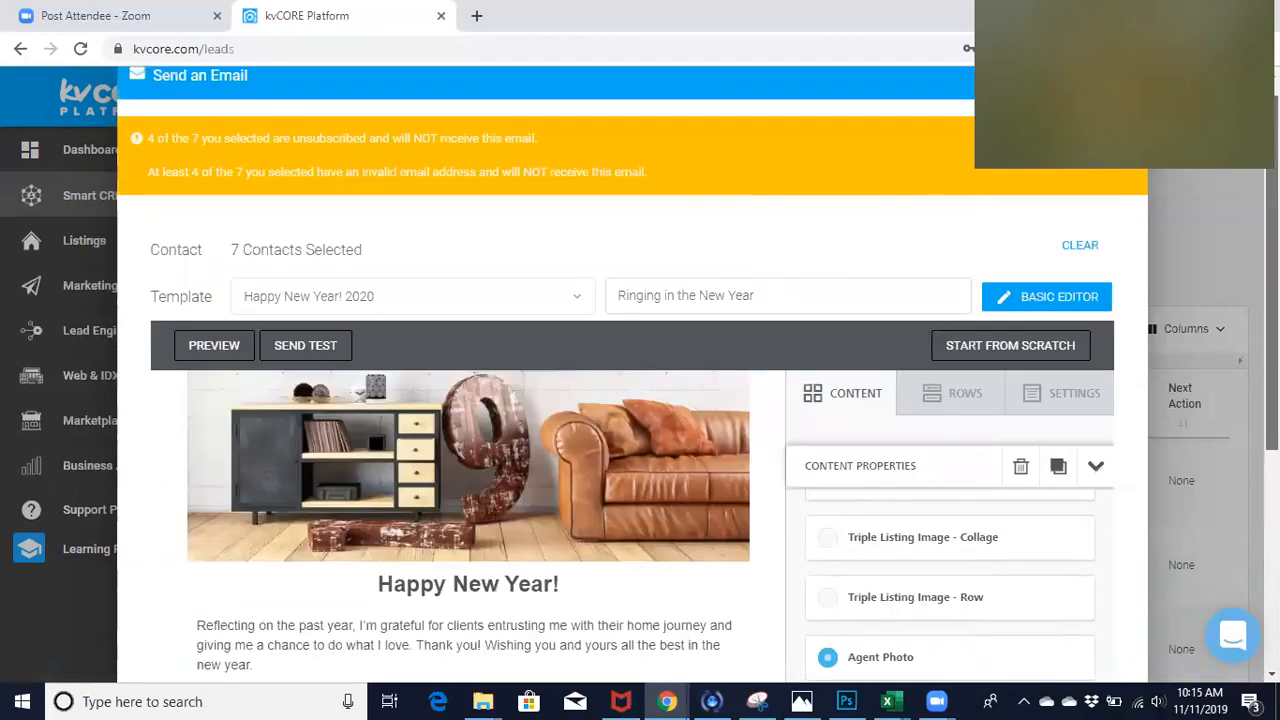